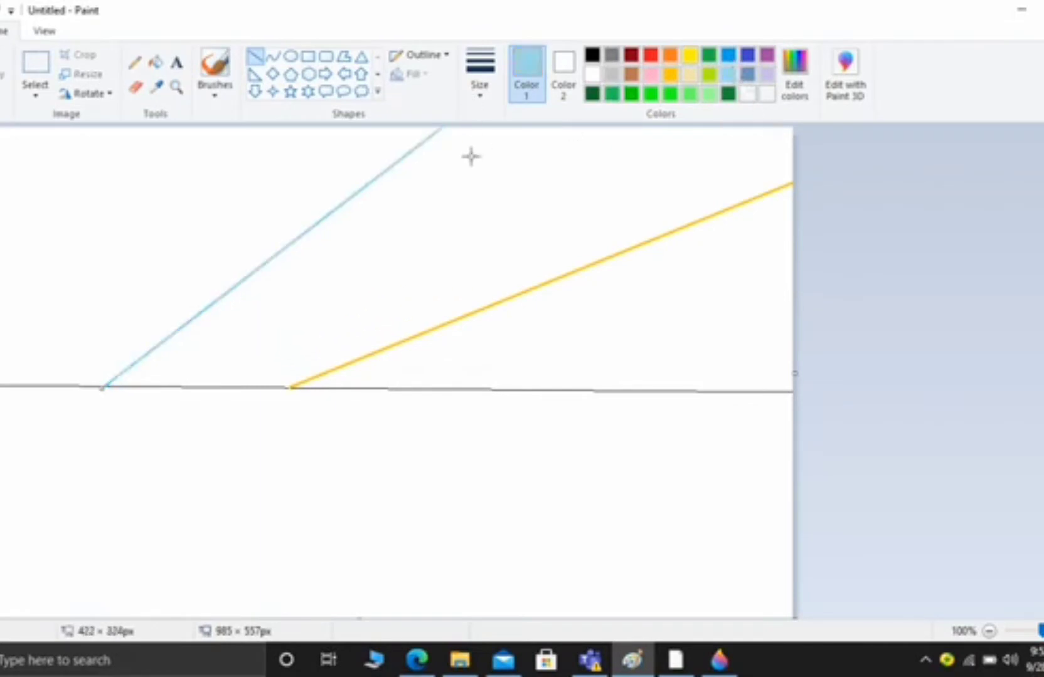
{"action": "left_click", "coordinate": [215, 66]}
{"action": "left_click_drag", "start_coordinate": [162, 129], "coordinate": [0, 220]}
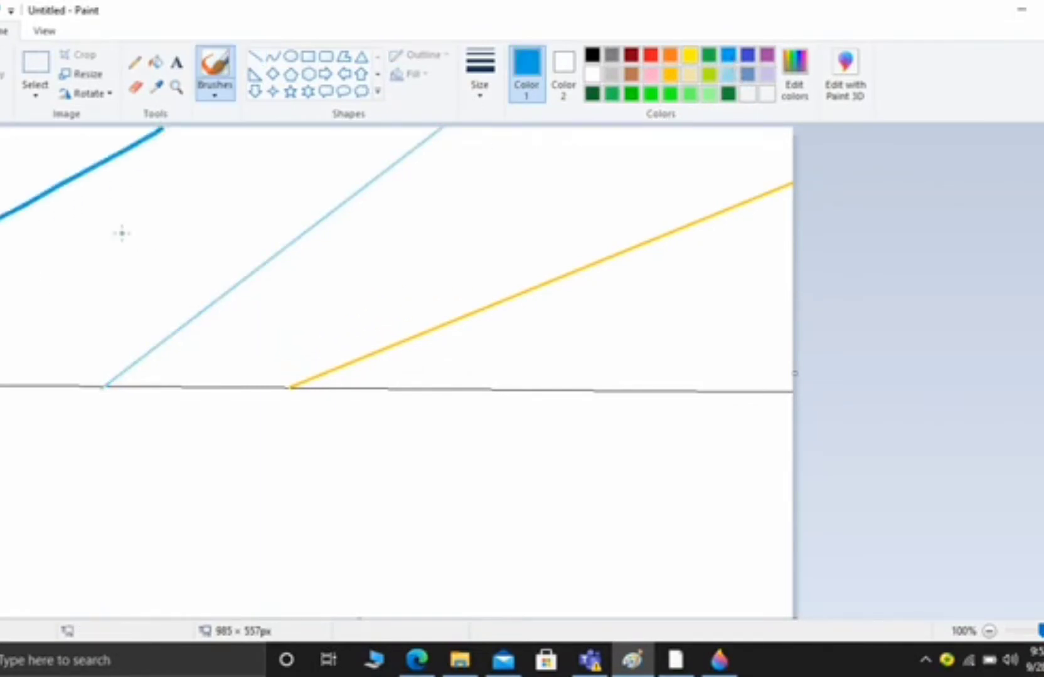
{"action": "key", "text": "ctrl+z"}
- Draw a straight blue diagonal line across the upper-left part of the sky, beside the light blue line
{"action": "left_click", "coordinate": [255, 56]}
{"action": "mouse_move", "coordinate": [147, 127]}
{"action": "left_mouse_down"}
{"action": "mouse_move", "coordinate": [1, 239]}
{"action": "mouse_move", "coordinate": [0, 255]}
{"action": "left_mouse_up"}
{"action": "left_click", "coordinate": [665, 183]}
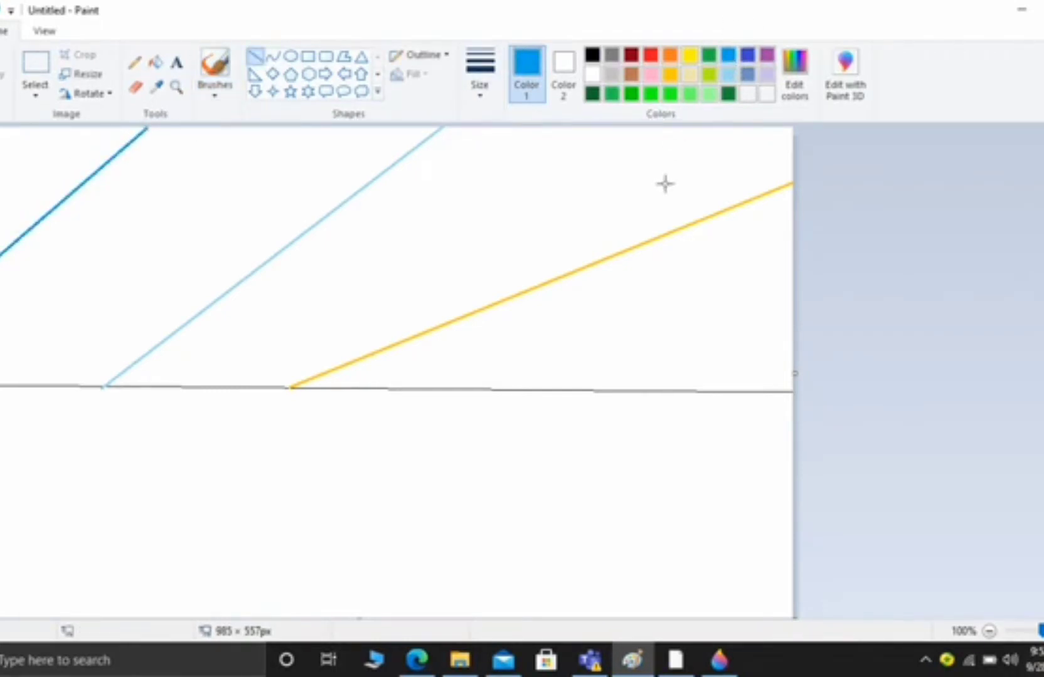
- Fill the four diagonal sky bands above the horizon with blue, light blue, yellow and gold, in order from left to right
{"action": "left_click", "coordinate": [156, 61]}
{"action": "left_click", "coordinate": [63, 149]}
{"action": "left_click", "coordinate": [727, 74]}
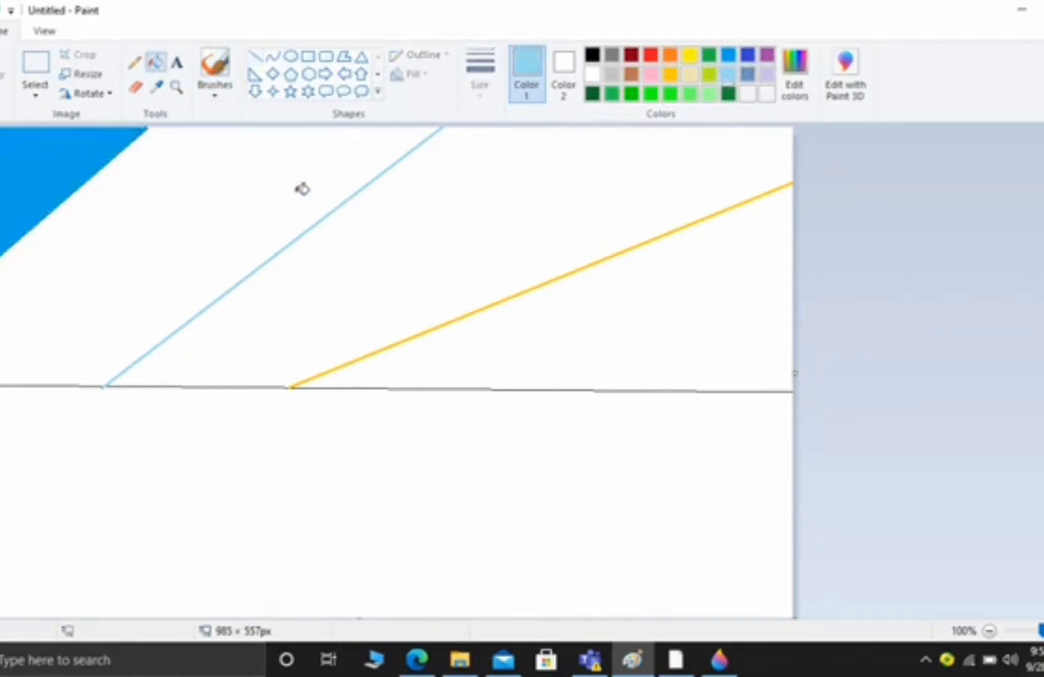
{"action": "left_click", "coordinate": [300, 189]}
{"action": "left_click", "coordinate": [693, 57]}
{"action": "left_click", "coordinate": [597, 166]}
{"action": "left_click", "coordinate": [671, 75]}
{"action": "left_click", "coordinate": [690, 256]}
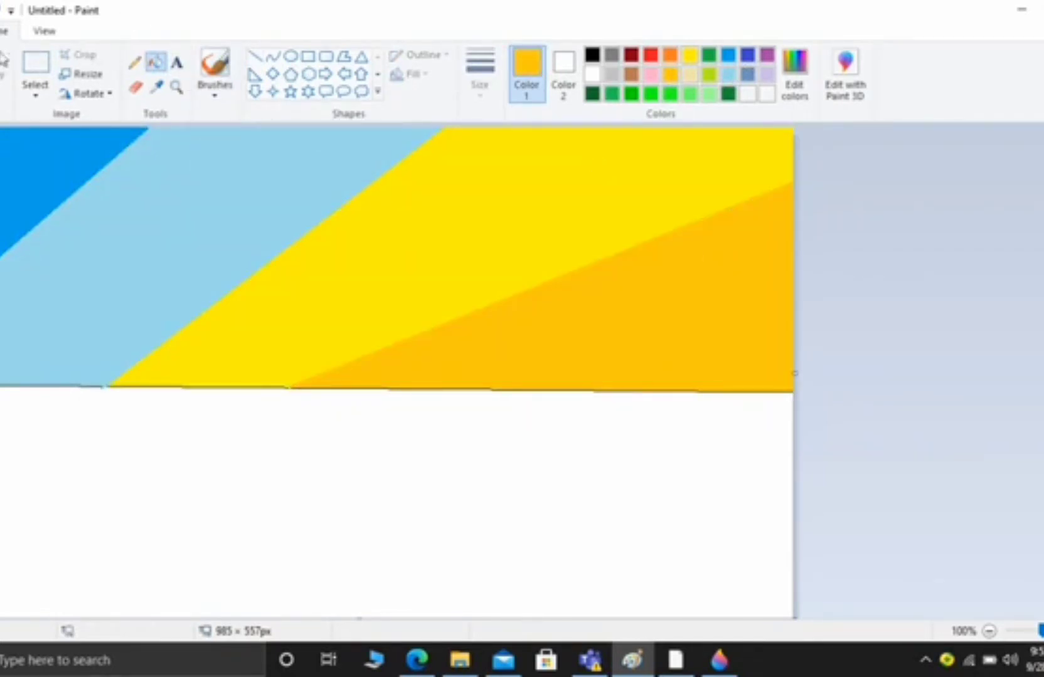
- Resize the image in pixels to a horizontal size of 1 with the aspect ratio unlocked
{"action": "left_click", "coordinate": [86, 77]}
{"action": "left_click", "coordinate": [113, 139]}
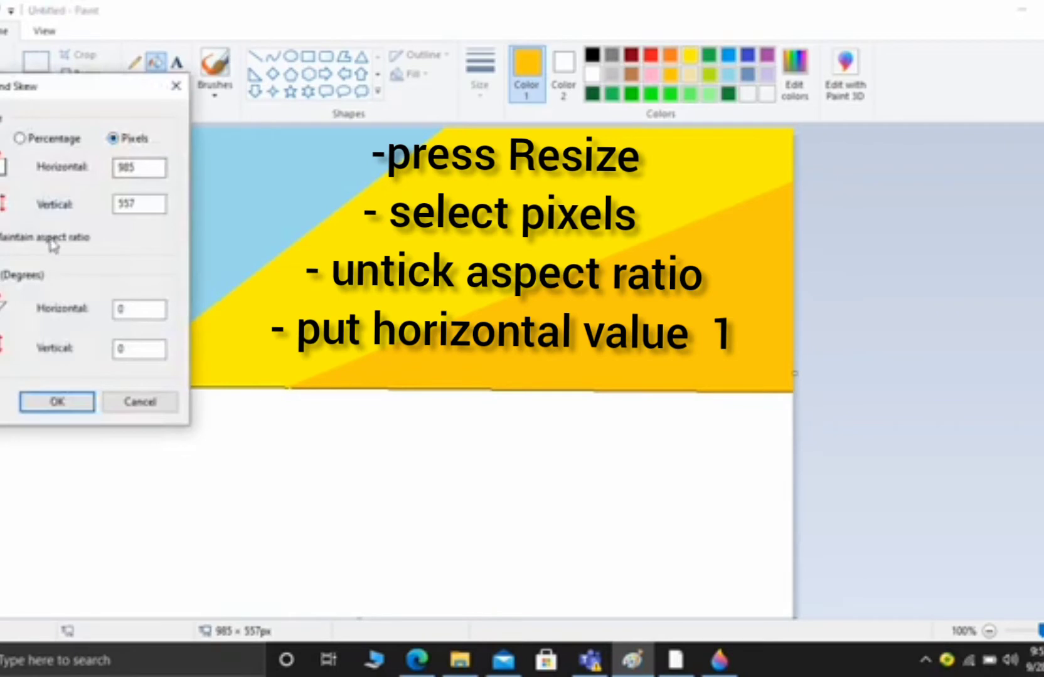
{"action": "left_click", "coordinate": [86, 405]}
- Resize the image in pixels back to a horizontal size of 985 with the aspect ratio unlocked
{"action": "left_click", "coordinate": [75, 76]}
{"action": "left_click", "coordinate": [117, 140]}
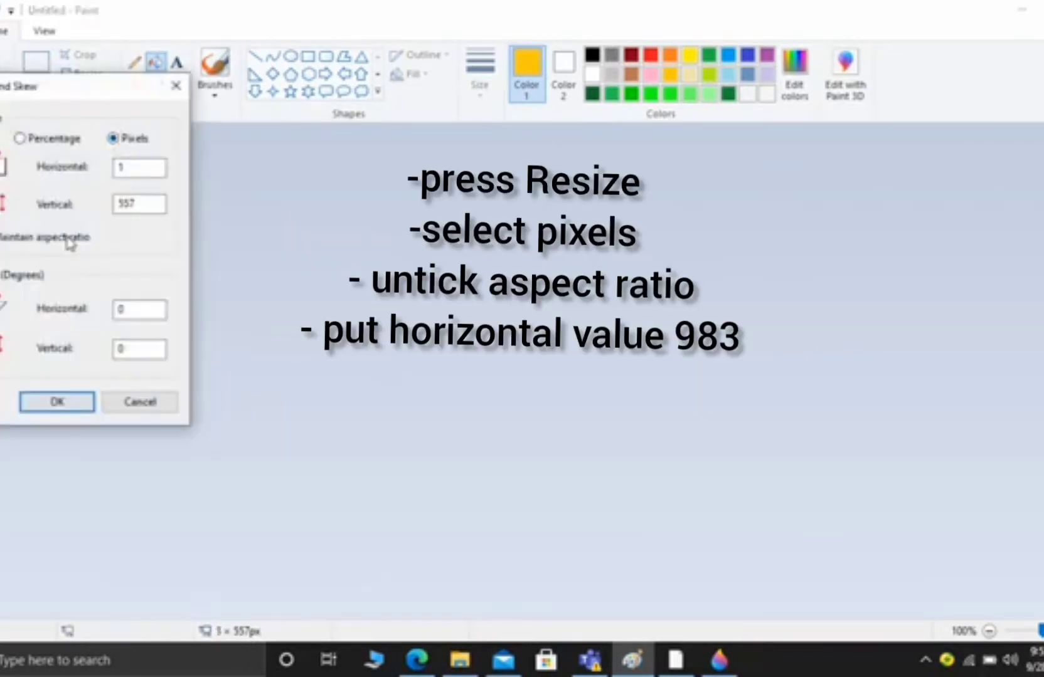
{"action": "left_click", "coordinate": [133, 164]}
{"action": "type", "text": "983"}
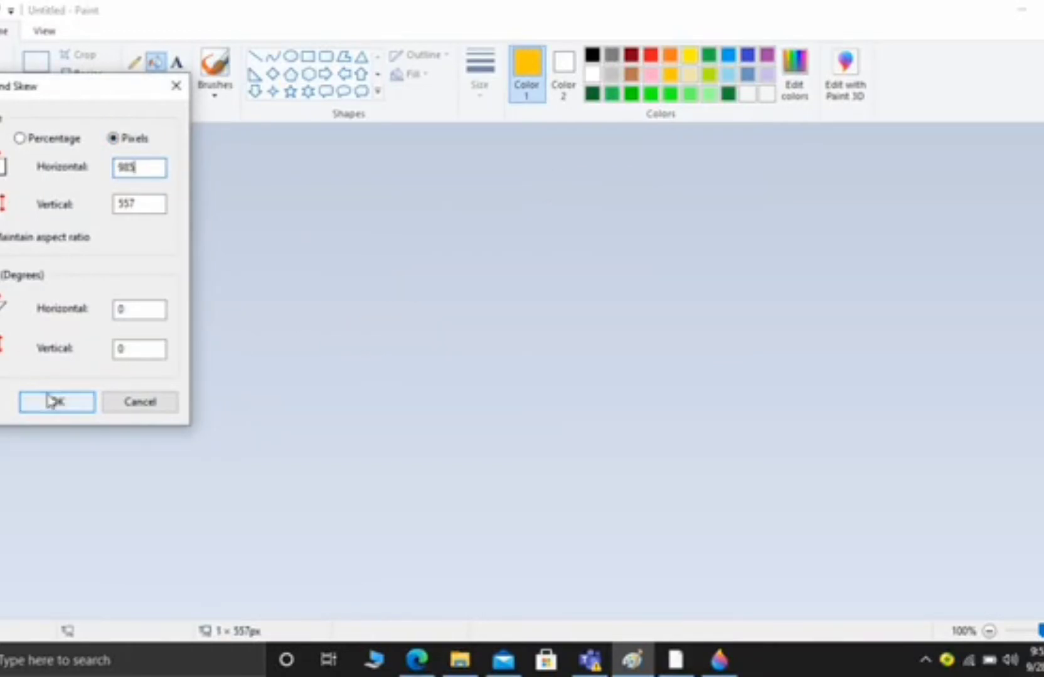
{"action": "left_click", "coordinate": [53, 401]}
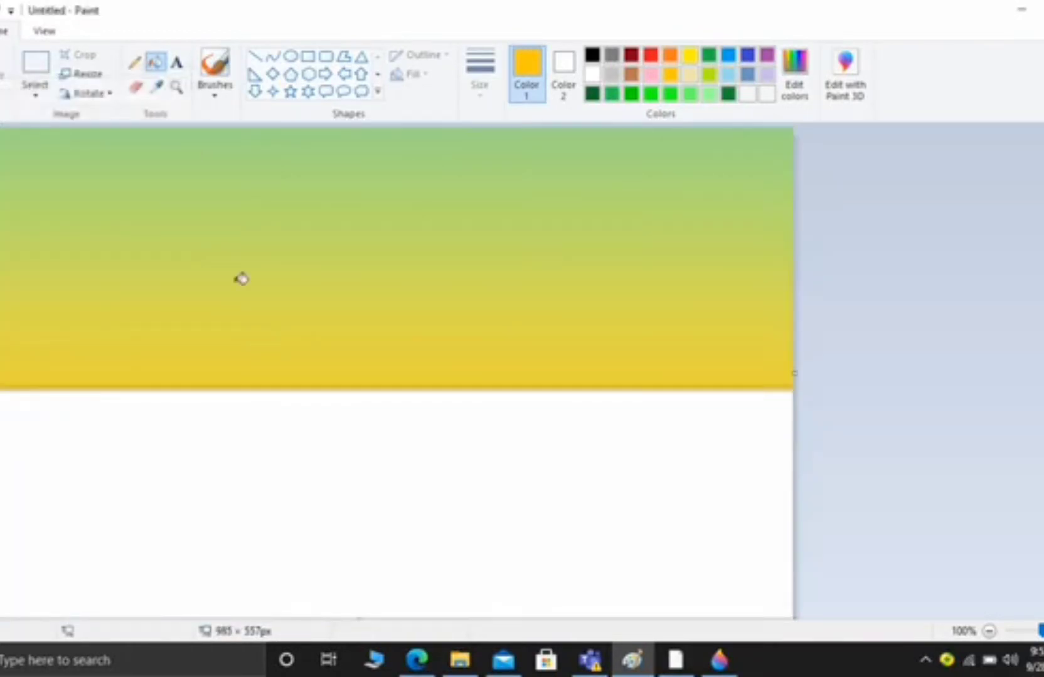
- Select the gradient area above the white half, copy it and paste the copy
{"action": "left_click", "coordinate": [35, 62]}
{"action": "left_click_drag", "start_coordinate": [1, 129], "coordinate": [794, 388]}
{"action": "right_click", "coordinate": [707, 316]}
{"action": "left_click", "coordinate": [717, 345]}
{"action": "right_click", "coordinate": [671, 277]}
{"action": "left_click", "coordinate": [693, 327]}
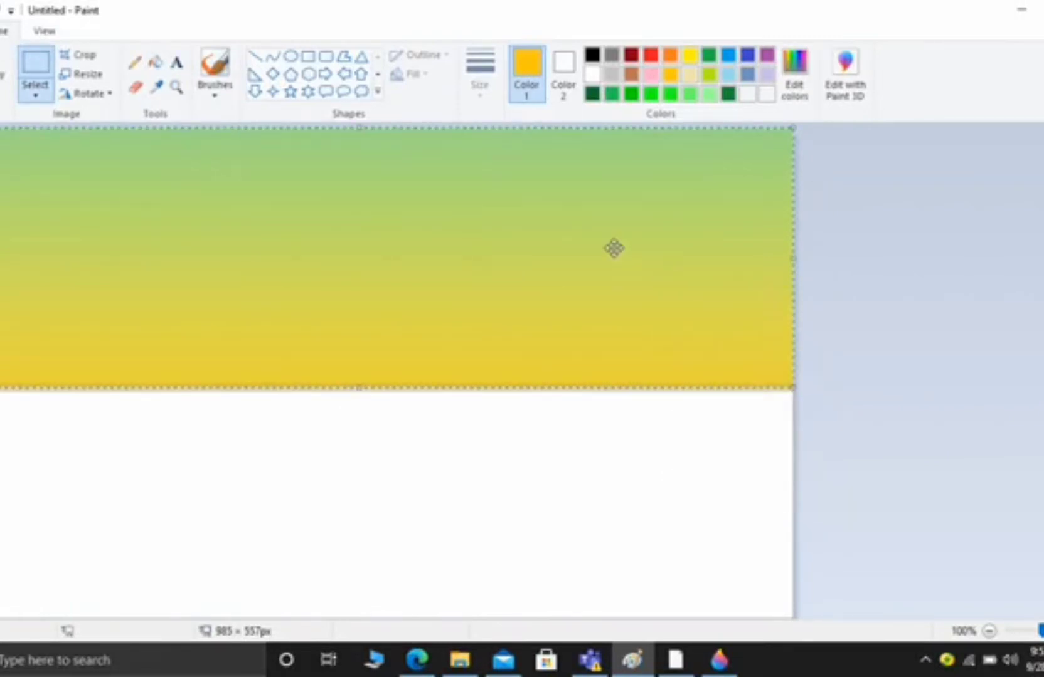
- Flip the pasted gradient horizontally and move it over the blank lower half of the canvas
{"action": "right_click", "coordinate": [614, 248]}
{"action": "left_click", "coordinate": [776, 477]}
{"action": "left_click_drag", "start_coordinate": [609, 283], "coordinate": [612, 538]}
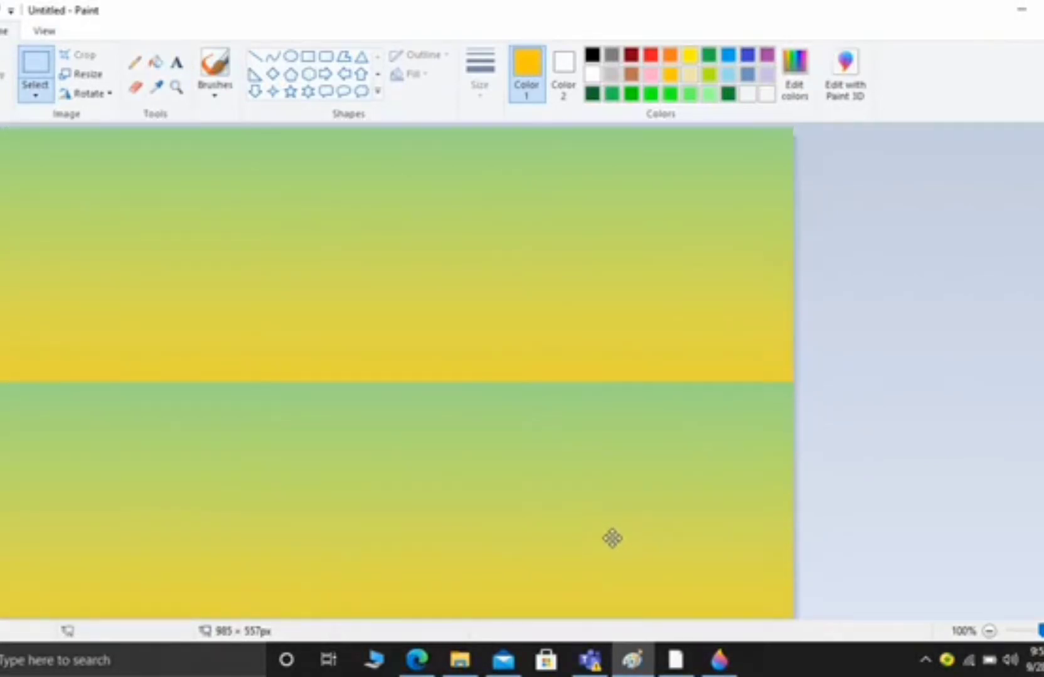
- Flip the gradient copy in the lower half horizontally and deselect it
{"action": "right_click", "coordinate": [613, 541]}
{"action": "mouse_move", "coordinate": [652, 494]}
{"action": "left_click", "coordinate": [757, 567]}
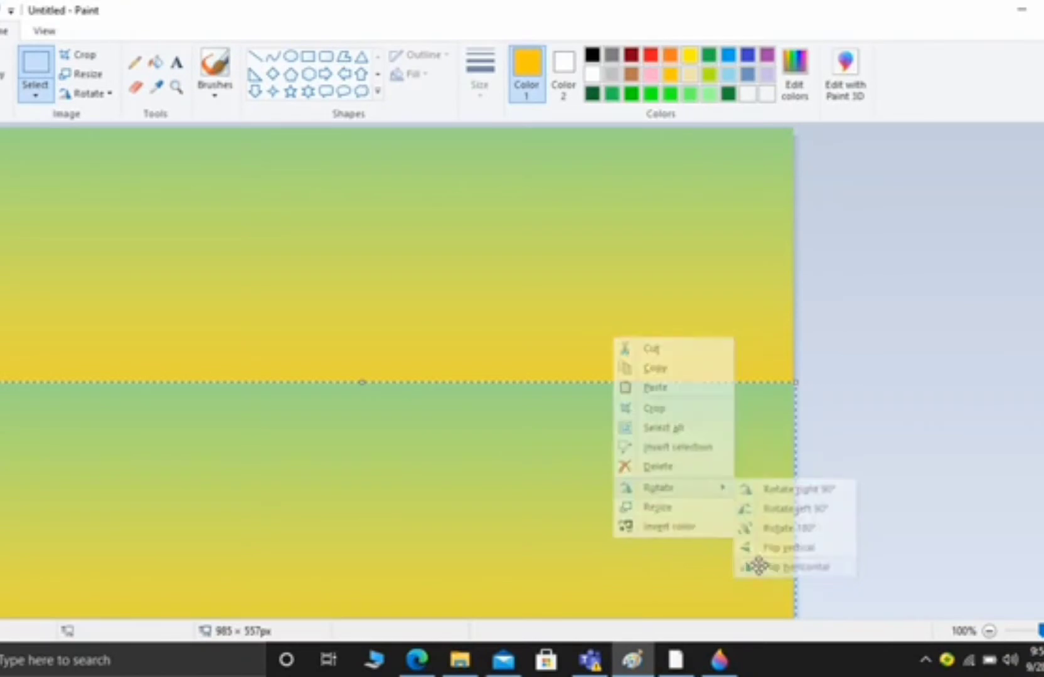
{"action": "left_click", "coordinate": [820, 420]}
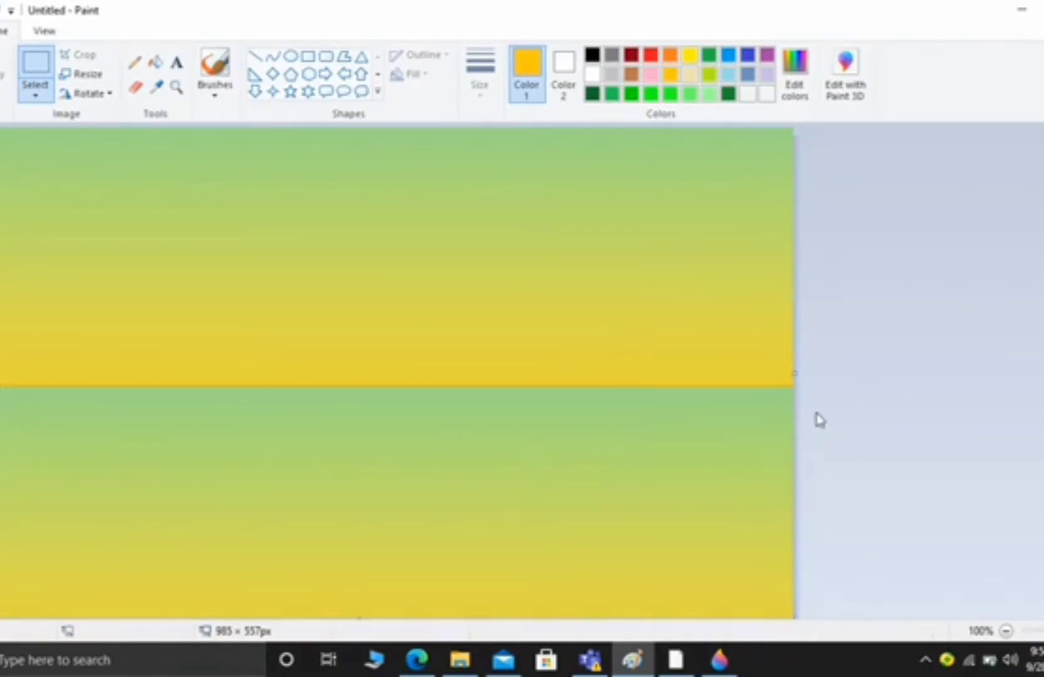
- Draw a black horizontal line in the second-thinnest width across the canvas and align it with the seam between the gradients
{"action": "left_click", "coordinate": [135, 62]}
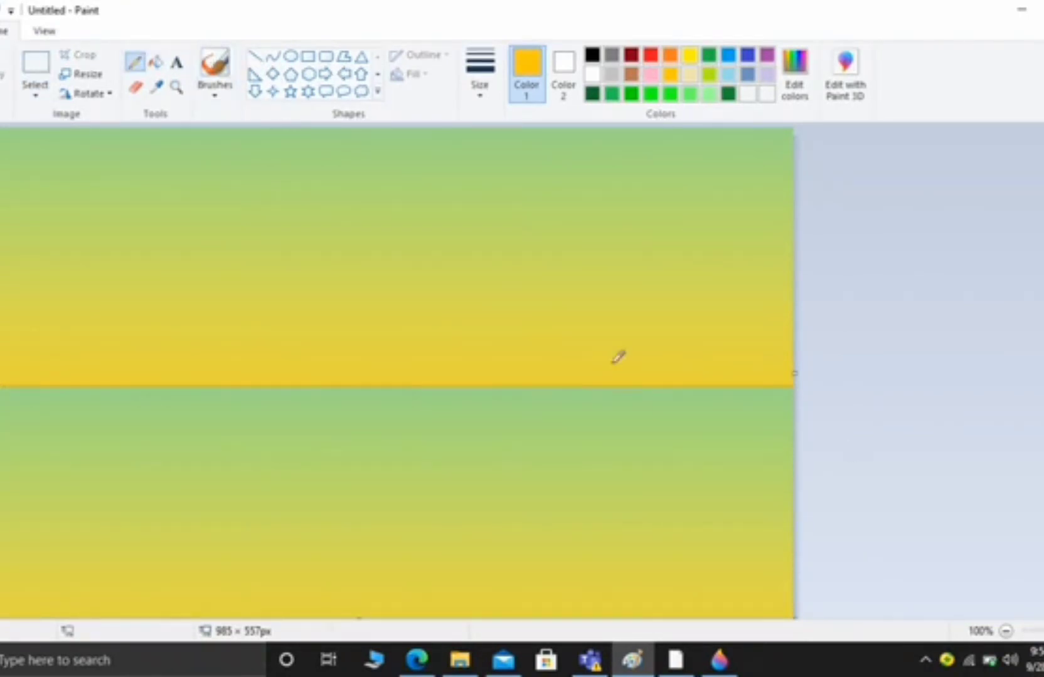
{"action": "left_click", "coordinate": [255, 57]}
{"action": "left_click_drag", "start_coordinate": [5, 384], "coordinate": [862, 382]}
{"action": "left_click", "coordinate": [591, 55]}
{"action": "left_click", "coordinate": [491, 88]}
{"action": "left_click", "coordinate": [506, 157]}
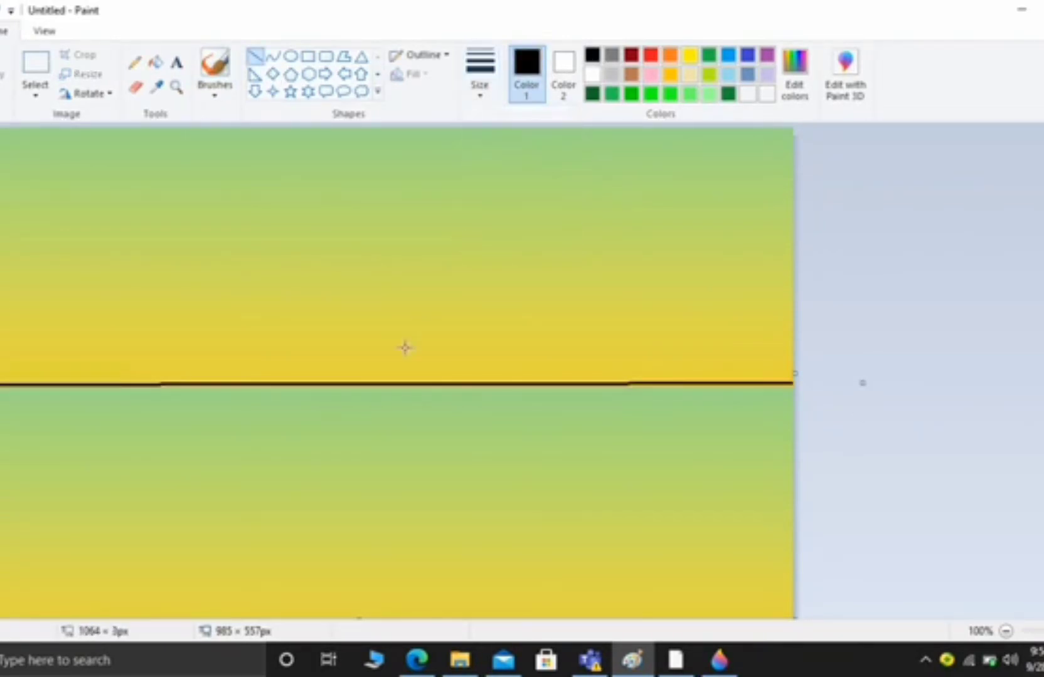
{"action": "left_click_drag", "start_coordinate": [397, 385], "coordinate": [396, 388]}
{"action": "left_click", "coordinate": [397, 392]}
- Sketch the far mountain's slope descending to the horizon with the blue Pencil at the second-thinnest width
{"action": "left_click", "coordinate": [134, 62]}
{"action": "left_click", "coordinate": [480, 75]}
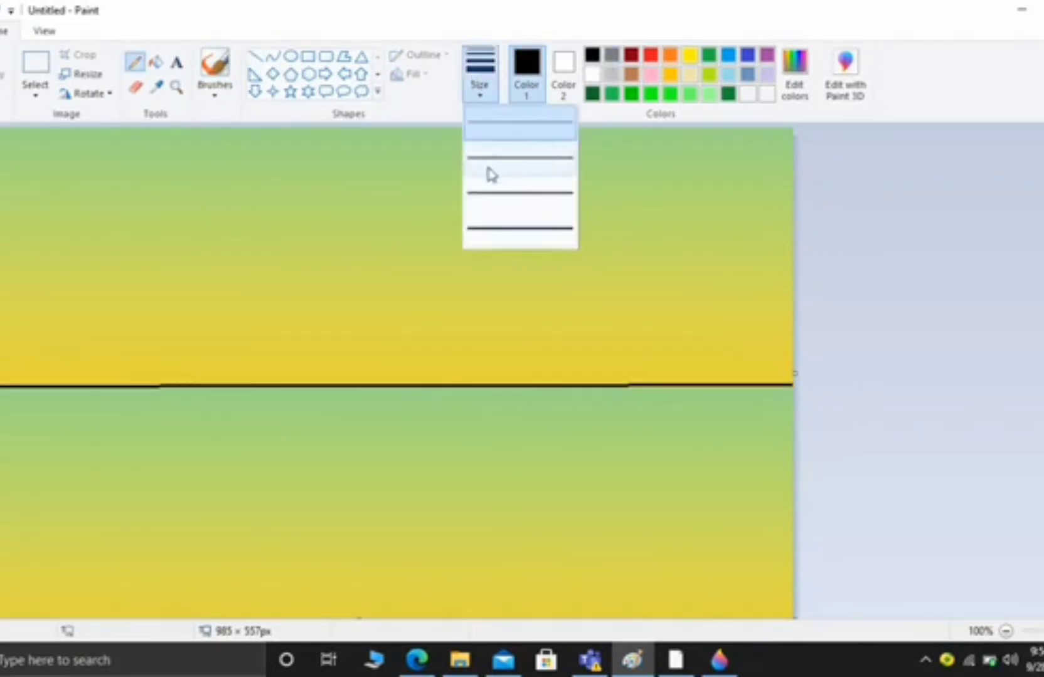
{"action": "left_click", "coordinate": [487, 175]}
{"action": "left_click", "coordinate": [728, 57]}
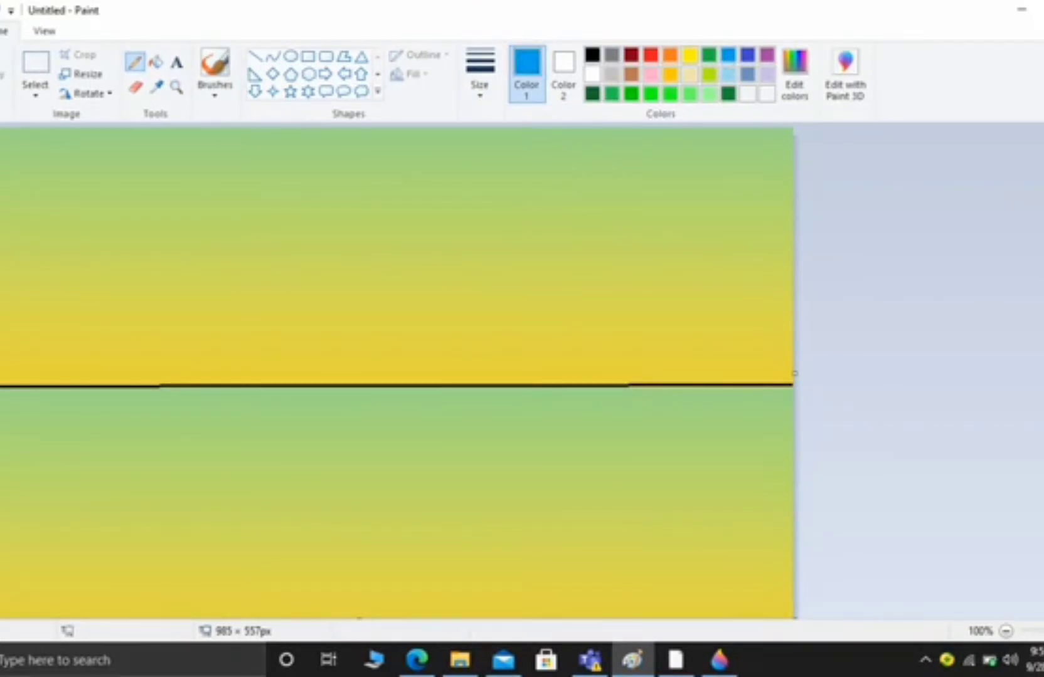
{"action": "mouse_move", "coordinate": [44, 239]}
{"action": "left_mouse_down"}
{"action": "mouse_move", "coordinate": [221, 294]}
{"action": "mouse_move", "coordinate": [363, 370]}
{"action": "left_mouse_up"}
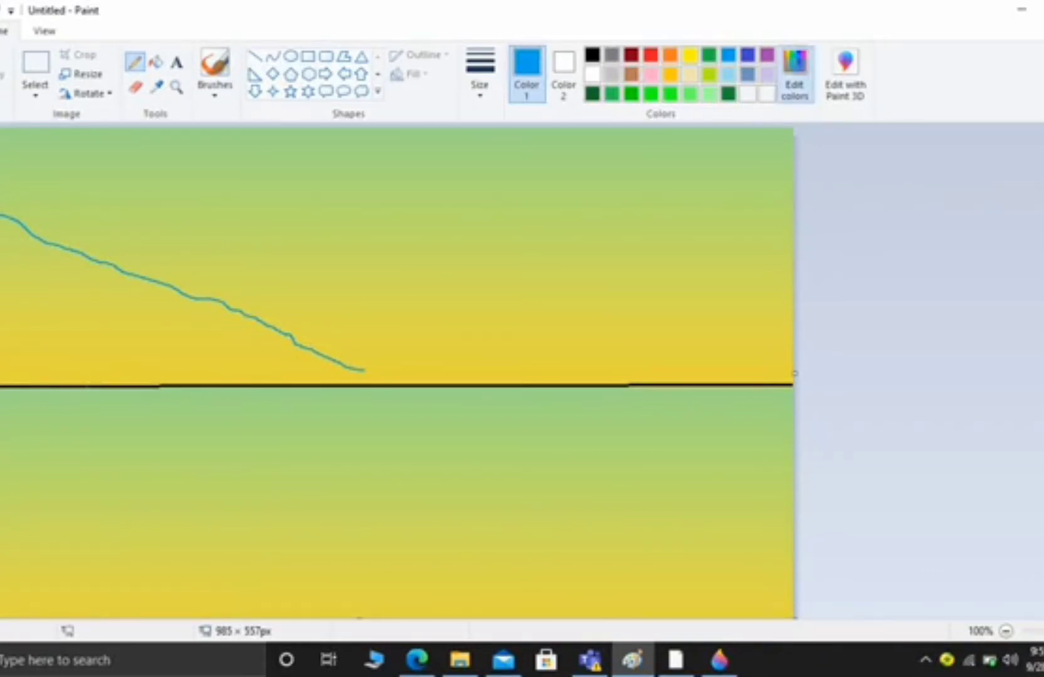
- Define a custom dark blue and brush a wavy outline of low hills just above the horizon
{"action": "left_click", "coordinate": [794, 75]}
{"action": "left_click", "coordinate": [709, 342]}
{"action": "left_click", "coordinate": [387, 447]}
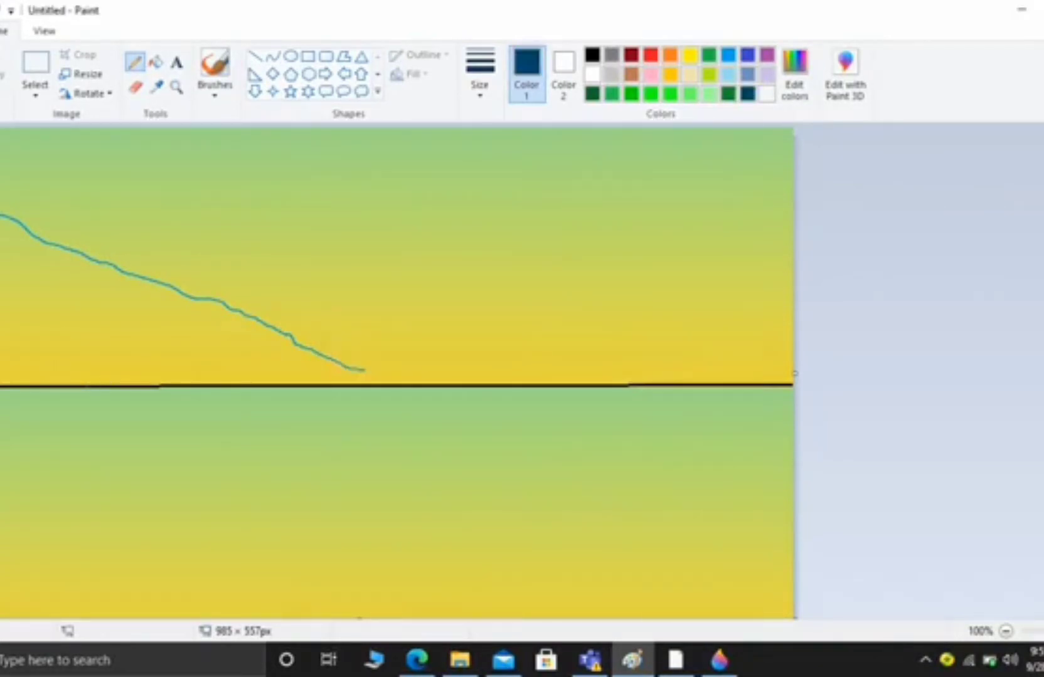
{"action": "left_click", "coordinate": [215, 65]}
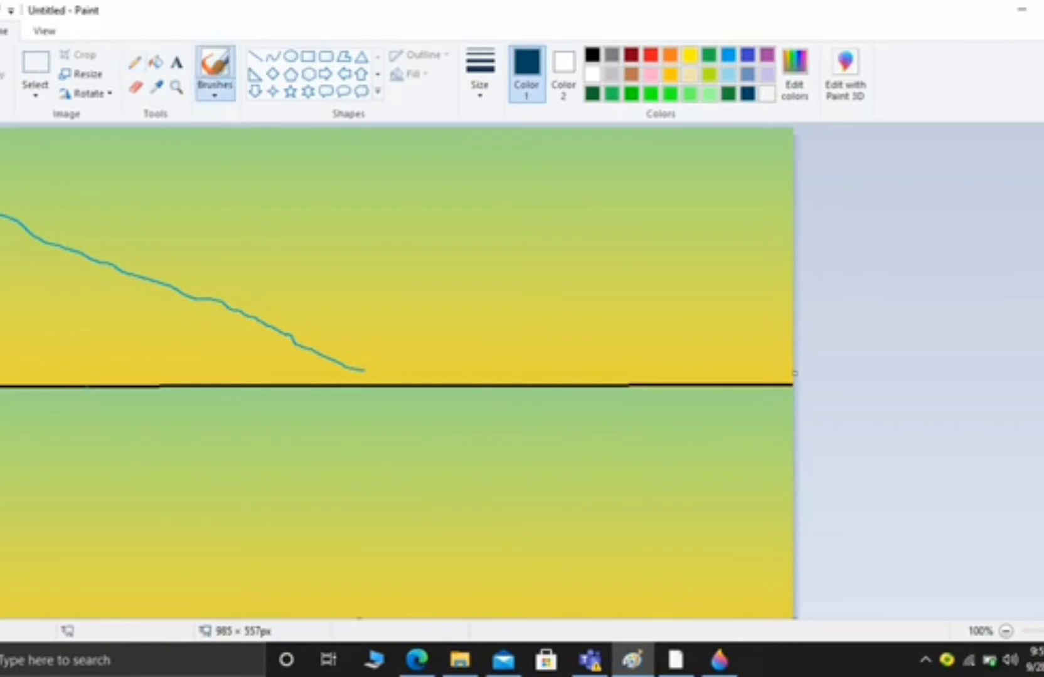
{"action": "mouse_move", "coordinate": [81, 359]}
{"action": "left_mouse_down"}
{"action": "mouse_move", "coordinate": [113, 370]}
{"action": "mouse_move", "coordinate": [168, 349]}
{"action": "left_mouse_up"}
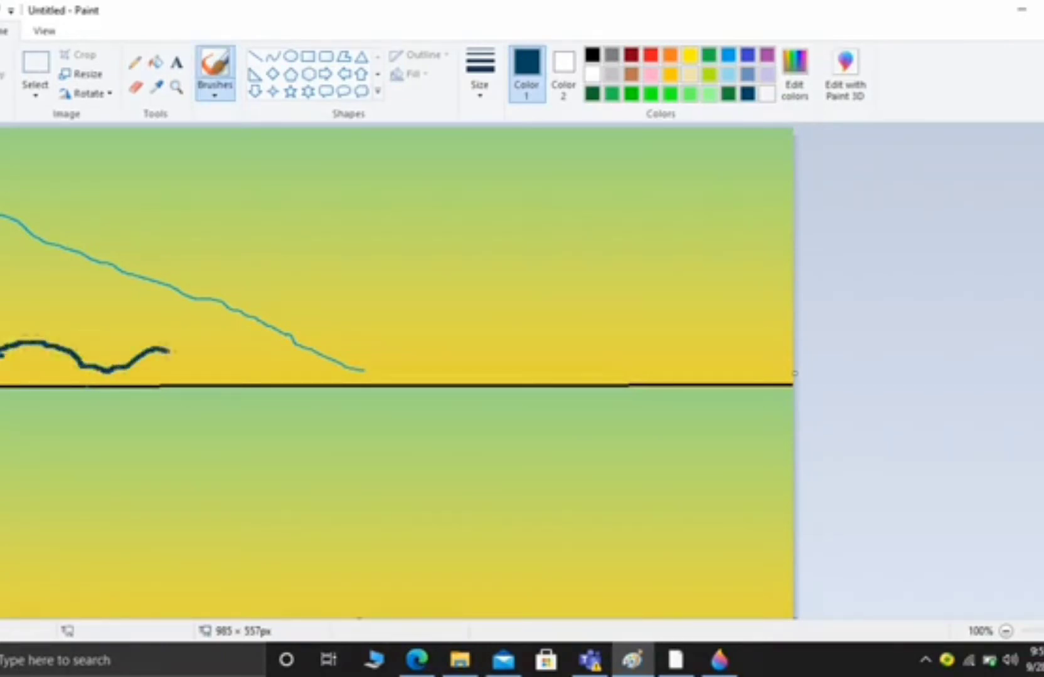
{"action": "left_click_drag", "start_coordinate": [307, 343], "coordinate": [349, 359]}
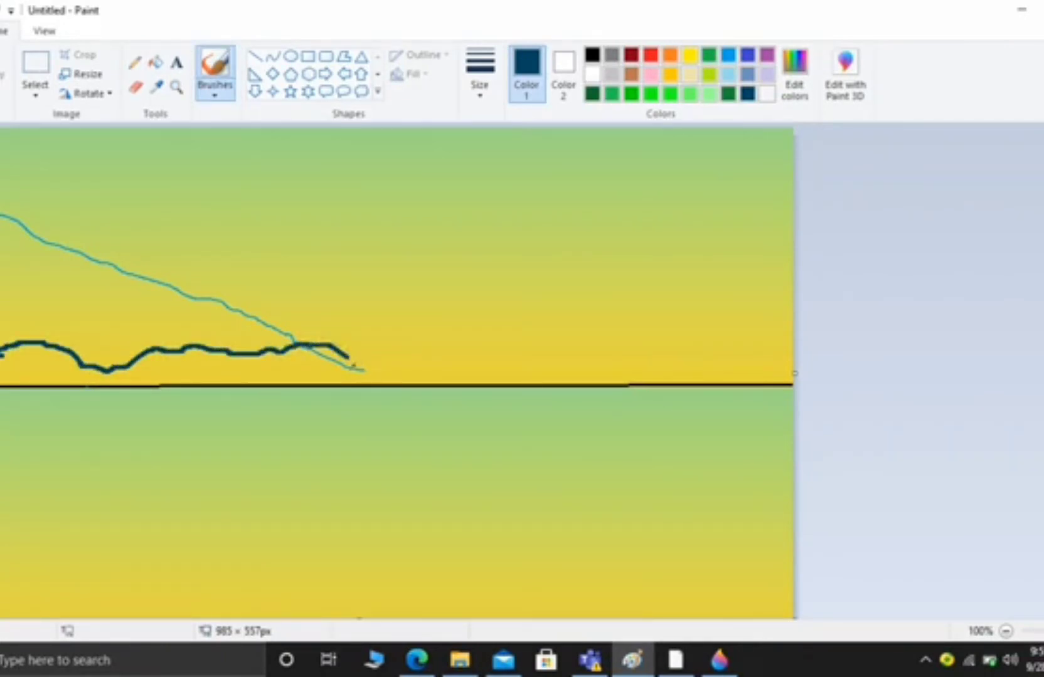
- Define a darker navy and brush the outline of a large two-peaked mountain with its shoreline on the canvas's right side
{"action": "left_click", "coordinate": [792, 94]}
{"action": "left_click_drag", "start_coordinate": [711, 342], "coordinate": [710, 355]}
{"action": "left_click", "coordinate": [356, 447]}
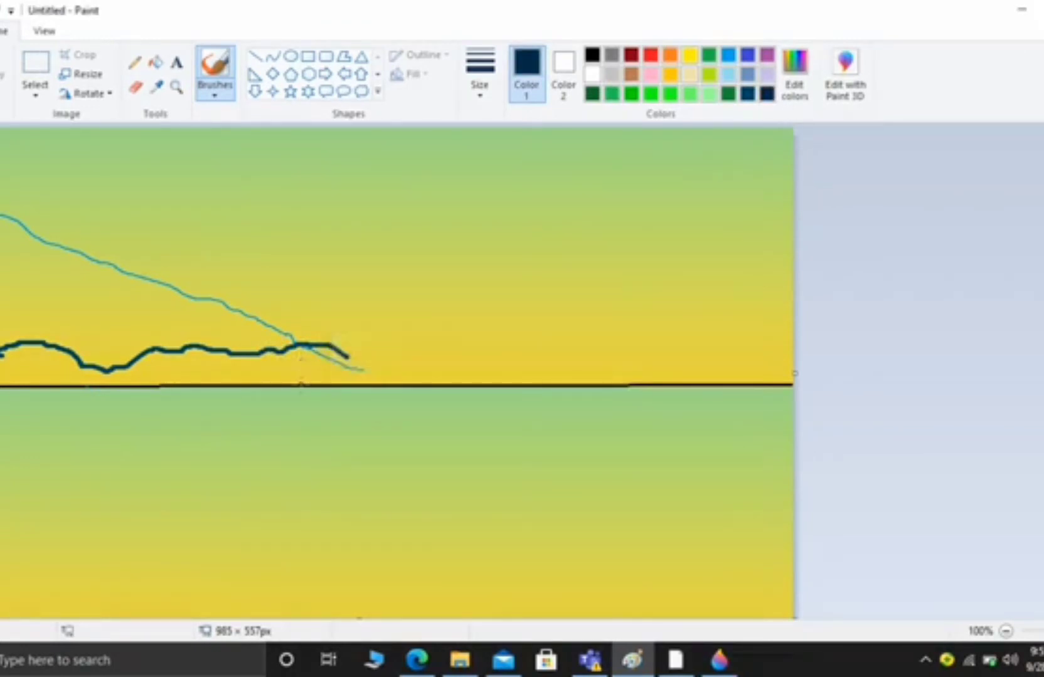
{"action": "left_click_drag", "start_coordinate": [301, 385], "coordinate": [445, 325]}
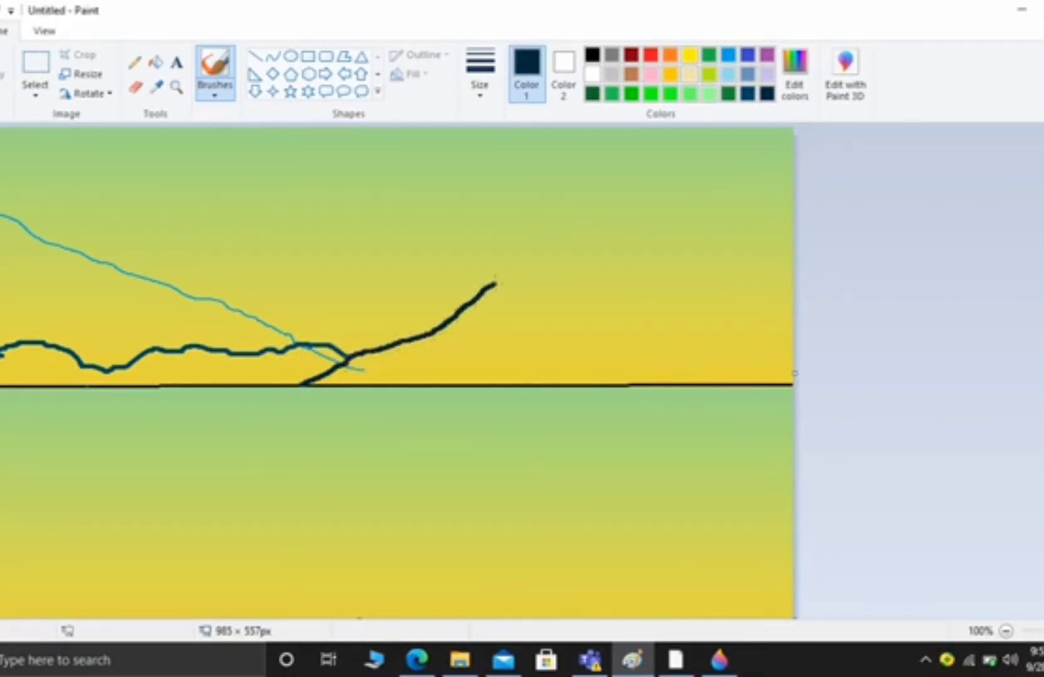
{"action": "left_click_drag", "start_coordinate": [495, 284], "coordinate": [593, 210]}
{"action": "left_click_drag", "start_coordinate": [659, 194], "coordinate": [740, 232]}
{"action": "mouse_move", "coordinate": [627, 291]}
{"action": "left_mouse_down"}
{"action": "mouse_move", "coordinate": [692, 256]}
{"action": "mouse_move", "coordinate": [768, 190]}
{"action": "left_mouse_up"}
{"action": "mouse_move", "coordinate": [303, 387]}
{"action": "left_mouse_down"}
{"action": "mouse_move", "coordinate": [197, 450]}
{"action": "mouse_move", "coordinate": [589, 488]}
{"action": "mouse_move", "coordinate": [822, 500]}
{"action": "left_mouse_up"}
- Retrace the navy mountain's lower left slope down to its tip with the thickest brush size
{"action": "left_click", "coordinate": [480, 76]}
{"action": "left_click", "coordinate": [521, 216]}
{"action": "mouse_move", "coordinate": [531, 296]}
{"action": "left_mouse_down"}
{"action": "mouse_move", "coordinate": [318, 388]}
{"action": "mouse_move", "coordinate": [207, 451]}
{"action": "left_mouse_up"}
- Cover the mountain's right part with two overlapping ellipses, about 281 × 263 px and 231 × 264 px, filled with the dark navy
{"action": "left_click", "coordinate": [291, 56]}
{"action": "left_click_drag", "start_coordinate": [557, 251], "coordinate": [803, 483]}
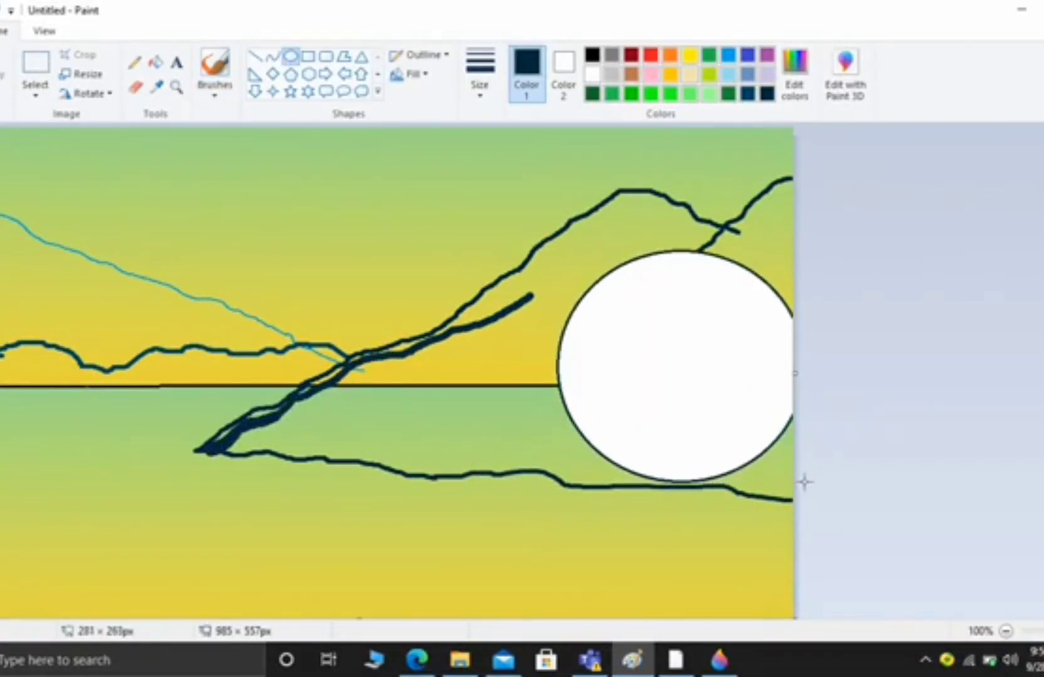
{"action": "left_click", "coordinate": [564, 69]}
{"action": "left_click", "coordinate": [767, 93]}
{"action": "mouse_move", "coordinate": [575, 221]}
{"action": "left_mouse_down"}
{"action": "mouse_move", "coordinate": [771, 363]}
{"action": "mouse_move", "coordinate": [767, 382]}
{"action": "left_mouse_up"}
{"action": "left_click_drag", "start_coordinate": [673, 257], "coordinate": [632, 242]}
{"action": "mouse_move", "coordinate": [537, 359]}
{"action": "left_mouse_down"}
{"action": "mouse_move", "coordinate": [503, 440]}
{"action": "mouse_move", "coordinate": [525, 437]}
{"action": "left_mouse_up"}
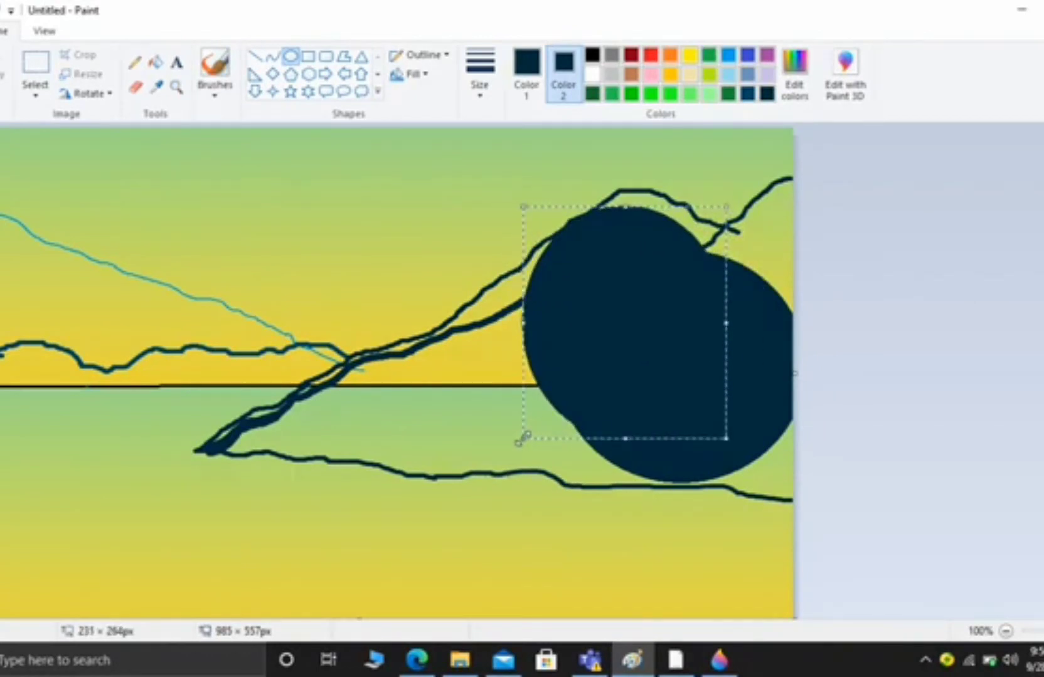
- Add smaller overlapping navy ellipses to cover the mountain's left, middle, peak and lower-edge areas inside the outline
{"action": "left_click_drag", "start_coordinate": [317, 375], "coordinate": [443, 493]}
{"action": "left_click_drag", "start_coordinate": [409, 464], "coordinate": [412, 440]}
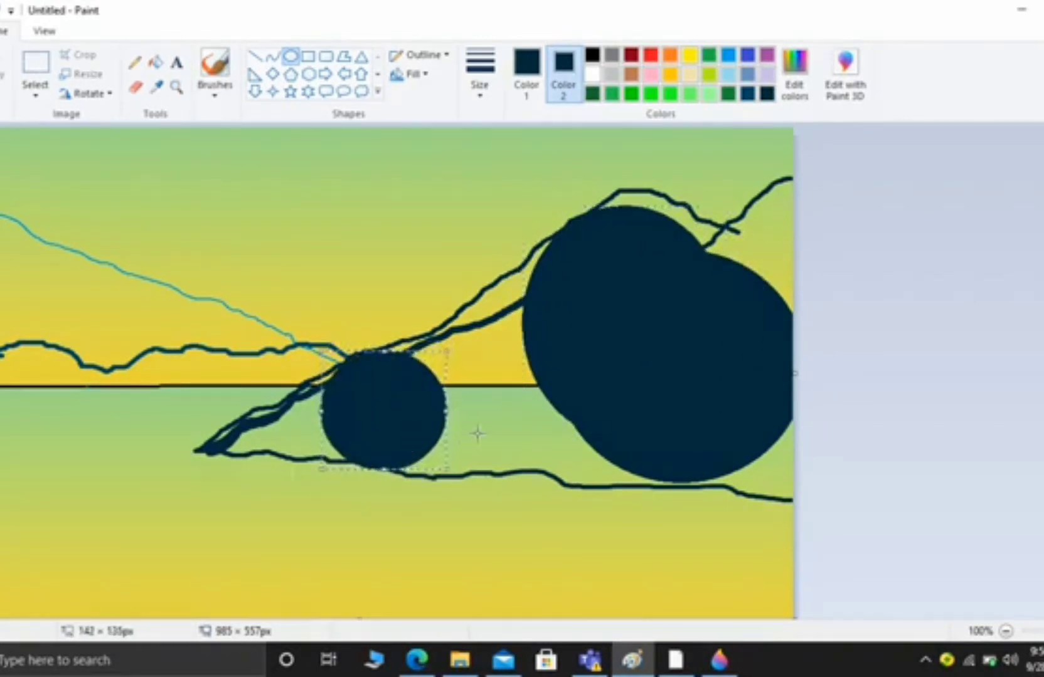
{"action": "left_click_drag", "start_coordinate": [414, 334], "coordinate": [599, 478]}
{"action": "mouse_move", "coordinate": [508, 334]}
{"action": "left_mouse_down"}
{"action": "mouse_move", "coordinate": [493, 283]}
{"action": "mouse_move", "coordinate": [618, 396]}
{"action": "left_mouse_up"}
{"action": "left_click", "coordinate": [571, 275]}
{"action": "left_click_drag", "start_coordinate": [567, 357], "coordinate": [550, 345]}
{"action": "left_click", "coordinate": [660, 374]}
{"action": "left_click_drag", "start_coordinate": [619, 195], "coordinate": [775, 363]}
{"action": "mouse_move", "coordinate": [702, 241]}
{"action": "left_mouse_down"}
{"action": "mouse_move", "coordinate": [646, 235]}
{"action": "mouse_move", "coordinate": [689, 263]}
{"action": "left_mouse_up"}
{"action": "left_click", "coordinate": [580, 491]}
{"action": "mouse_move", "coordinate": [534, 395]}
{"action": "left_mouse_down"}
{"action": "mouse_move", "coordinate": [606, 482]}
{"action": "mouse_move", "coordinate": [651, 490]}
{"action": "left_mouse_up"}
{"action": "left_click", "coordinate": [658, 261]}
- Paint the remaining gaps along the mountain's peaks, left slope and right shoreline with the thickest navy brush
{"action": "left_click", "coordinate": [229, 69]}
{"action": "left_click", "coordinate": [491, 84]}
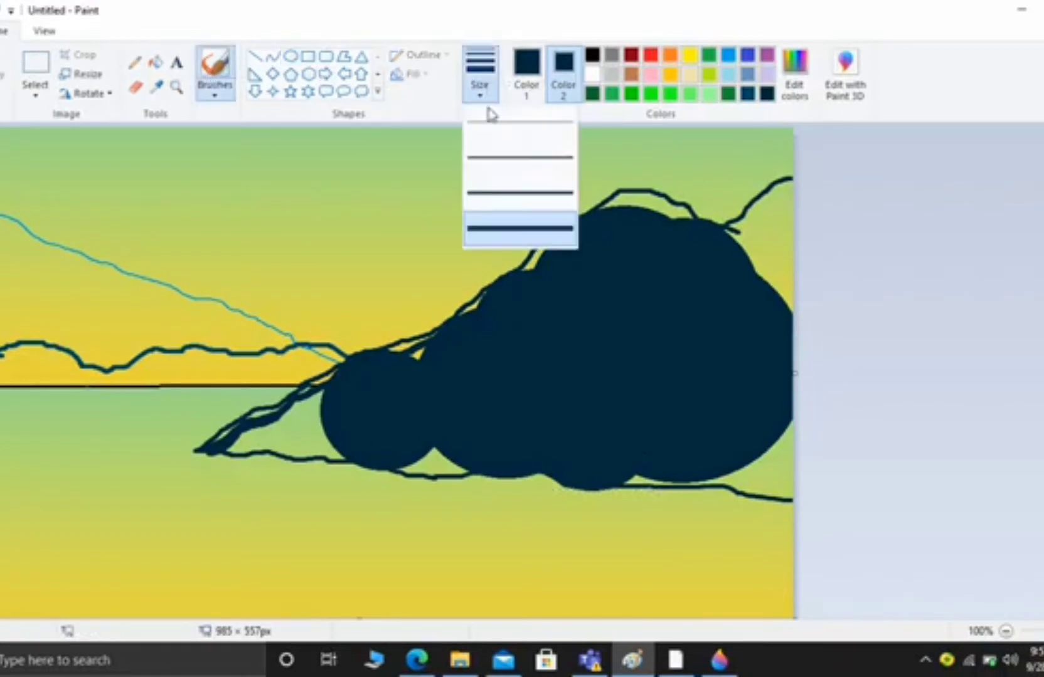
{"action": "left_click", "coordinate": [520, 230]}
{"action": "left_click_drag", "start_coordinate": [601, 206], "coordinate": [683, 202]}
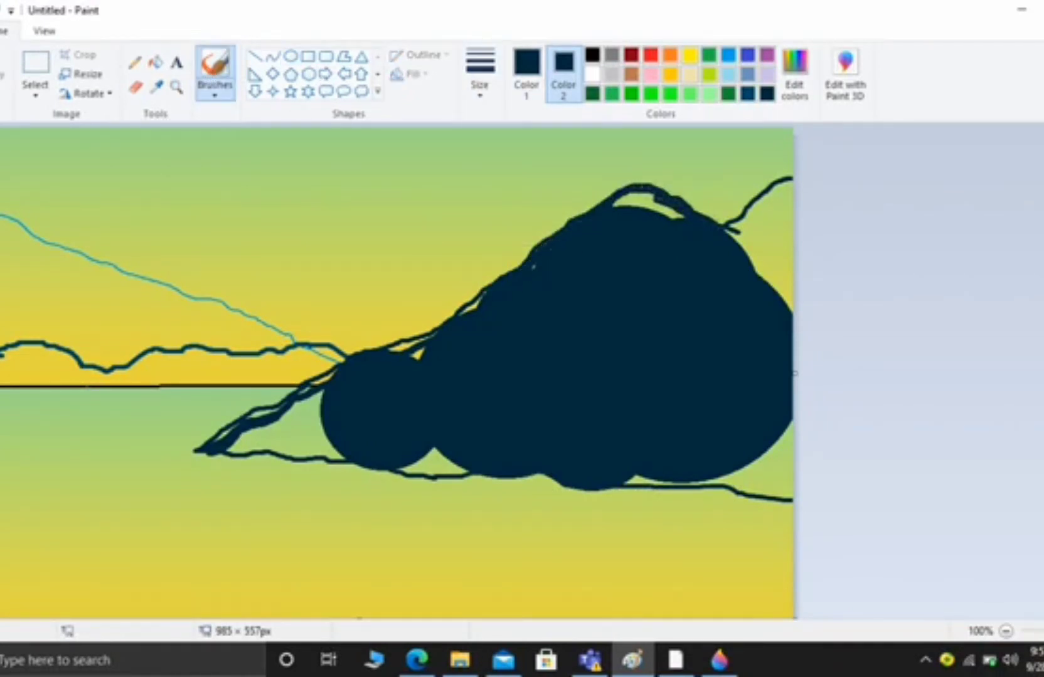
{"action": "left_click_drag", "start_coordinate": [615, 201], "coordinate": [676, 214]}
{"action": "mouse_move", "coordinate": [737, 231]}
{"action": "left_mouse_down"}
{"action": "mouse_move", "coordinate": [800, 218]}
{"action": "mouse_move", "coordinate": [792, 301]}
{"action": "mouse_move", "coordinate": [746, 239]}
{"action": "mouse_move", "coordinate": [800, 191]}
{"action": "mouse_move", "coordinate": [769, 216]}
{"action": "mouse_move", "coordinate": [781, 193]}
{"action": "mouse_move", "coordinate": [781, 210]}
{"action": "mouse_move", "coordinate": [743, 241]}
{"action": "mouse_move", "coordinate": [772, 241]}
{"action": "mouse_move", "coordinate": [767, 260]}
{"action": "mouse_move", "coordinate": [776, 255]}
{"action": "mouse_move", "coordinate": [790, 495]}
{"action": "mouse_move", "coordinate": [728, 476]}
{"action": "mouse_move", "coordinate": [628, 483]}
{"action": "left_mouse_up"}
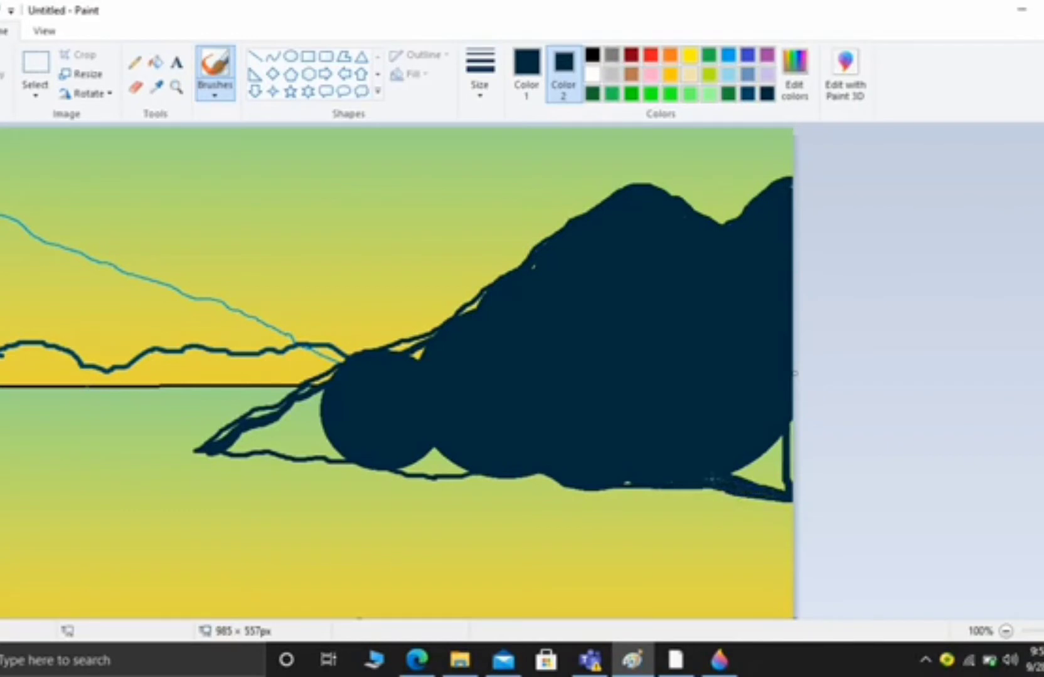
{"action": "mouse_move", "coordinate": [733, 483]}
{"action": "left_mouse_down"}
{"action": "mouse_move", "coordinate": [784, 472]}
{"action": "mouse_move", "coordinate": [760, 461]}
{"action": "mouse_move", "coordinate": [776, 469]}
{"action": "left_mouse_up"}
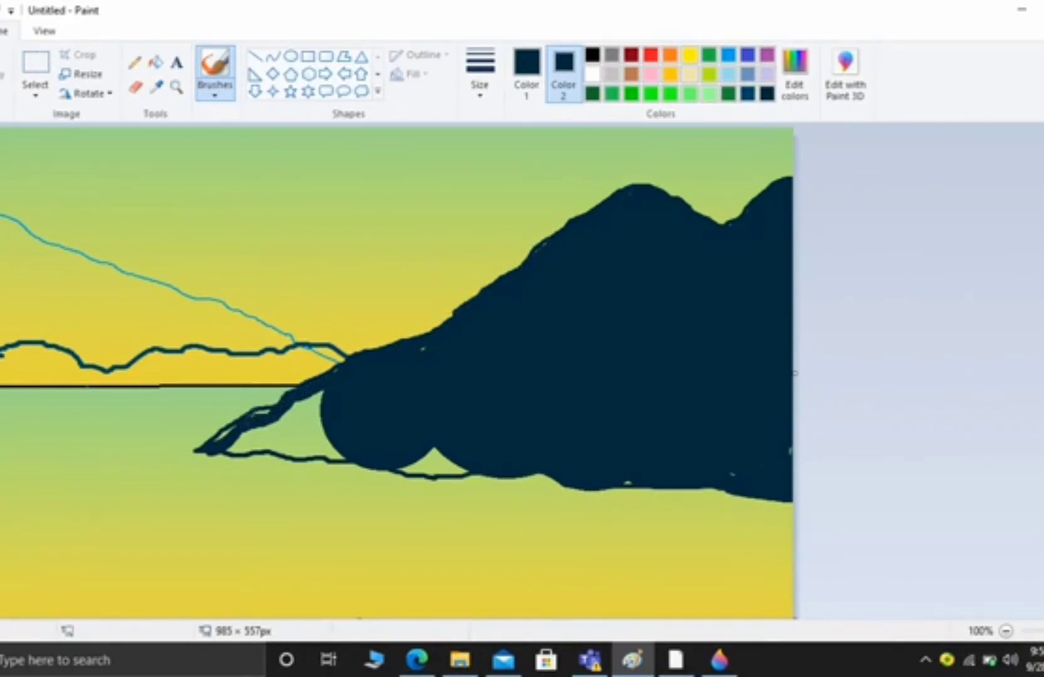
- Paint navy over the gaps in the mountain's left tip and along its lower shoreline
{"action": "left_click_drag", "start_coordinate": [245, 443], "coordinate": [346, 462]}
{"action": "mouse_move", "coordinate": [315, 400]}
{"action": "left_mouse_down"}
{"action": "mouse_move", "coordinate": [312, 442]}
{"action": "mouse_move", "coordinate": [323, 444]}
{"action": "left_mouse_up"}
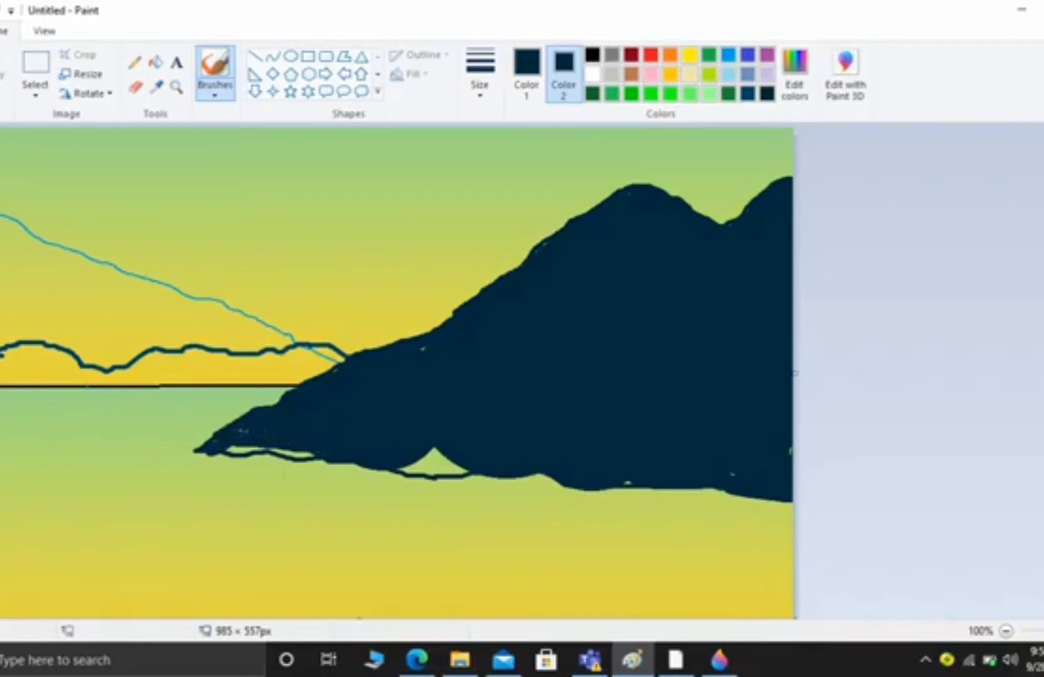
{"action": "left_click_drag", "start_coordinate": [238, 447], "coordinate": [313, 454]}
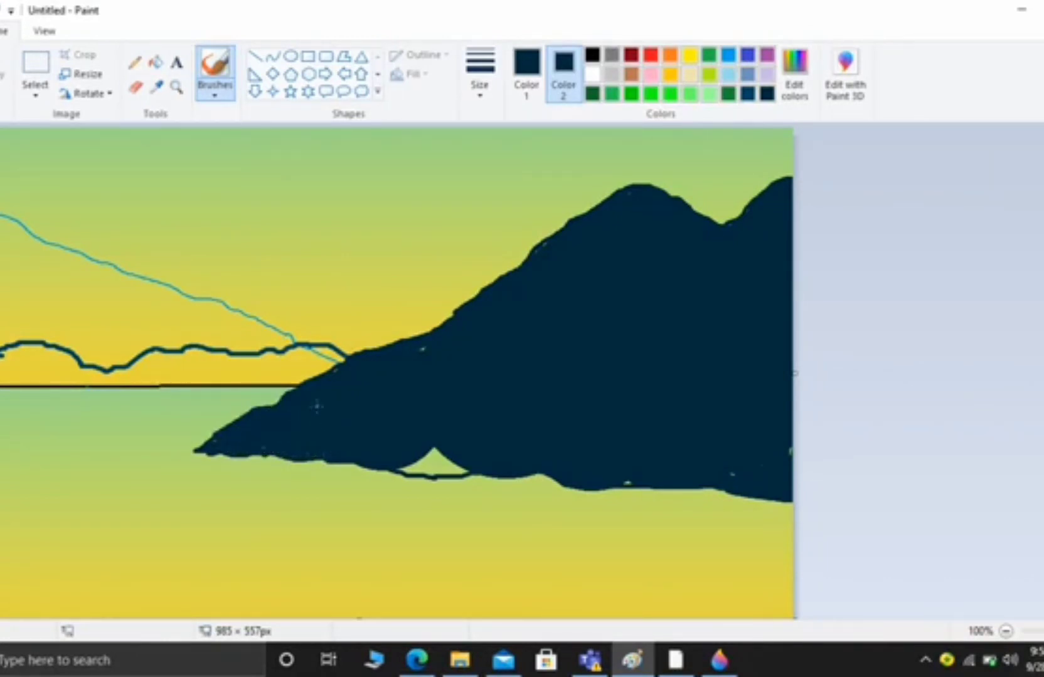
{"action": "mouse_move", "coordinate": [412, 465]}
{"action": "left_mouse_down"}
{"action": "mouse_move", "coordinate": [426, 475]}
{"action": "mouse_move", "coordinate": [442, 461]}
{"action": "left_mouse_up"}
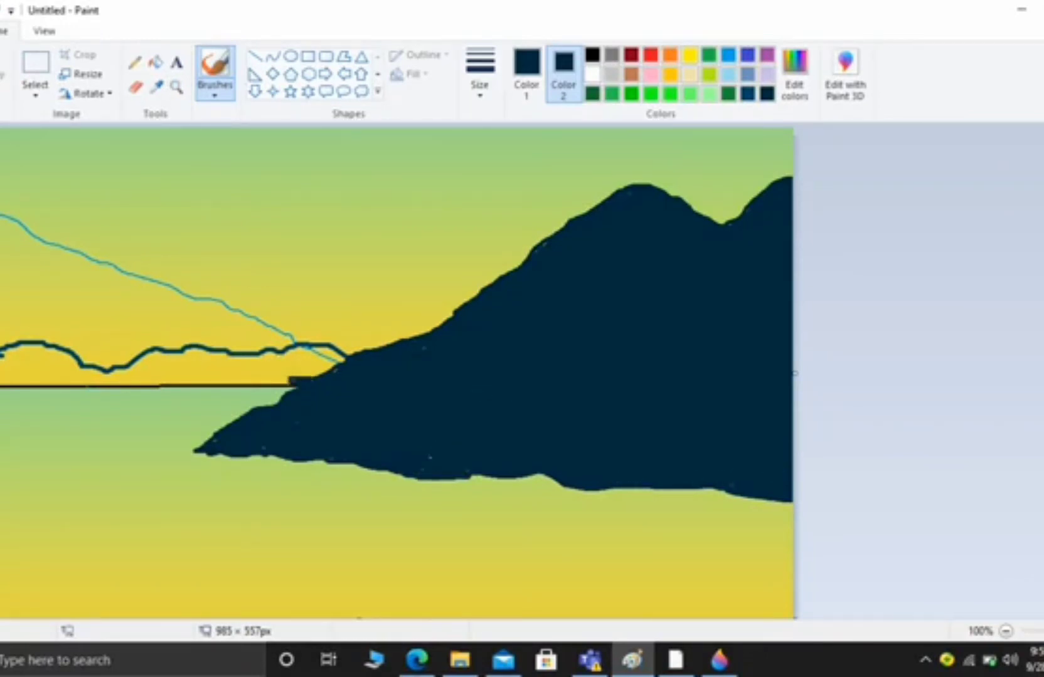
- Paint the low hills along the horizon solid dark blue with the brush, using dark blue for both colours
{"action": "left_click", "coordinate": [750, 88]}
{"action": "left_click", "coordinate": [527, 69]}
{"action": "left_click", "coordinate": [747, 93]}
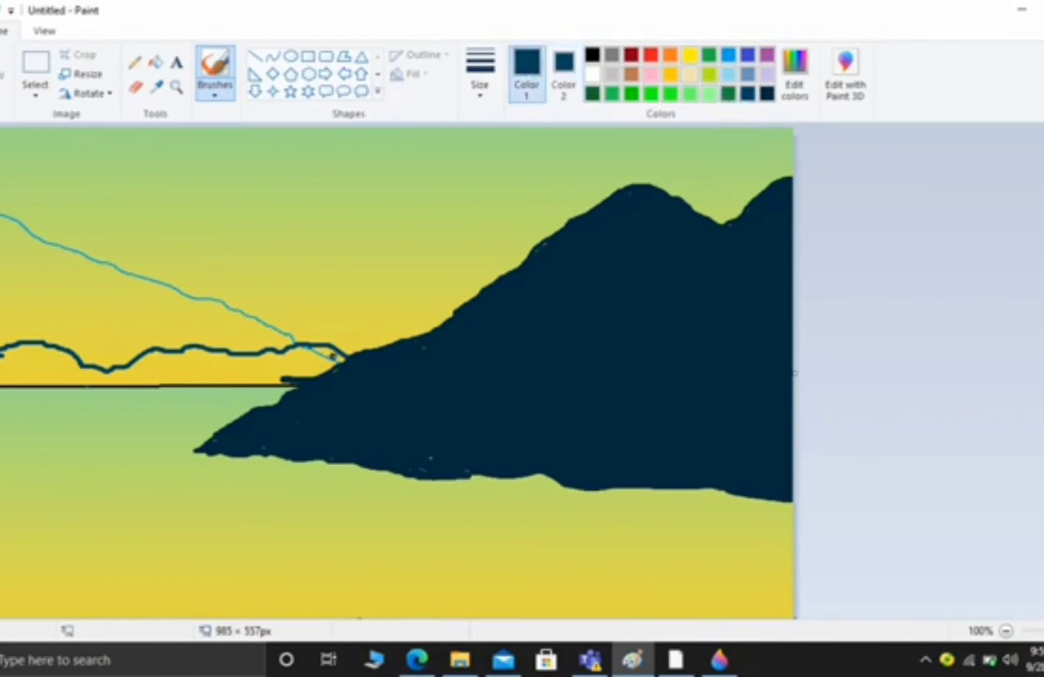
{"action": "mouse_move", "coordinate": [333, 356]}
{"action": "left_mouse_down"}
{"action": "mouse_move", "coordinate": [62, 387]}
{"action": "mouse_move", "coordinate": [1, 368]}
{"action": "left_mouse_up"}
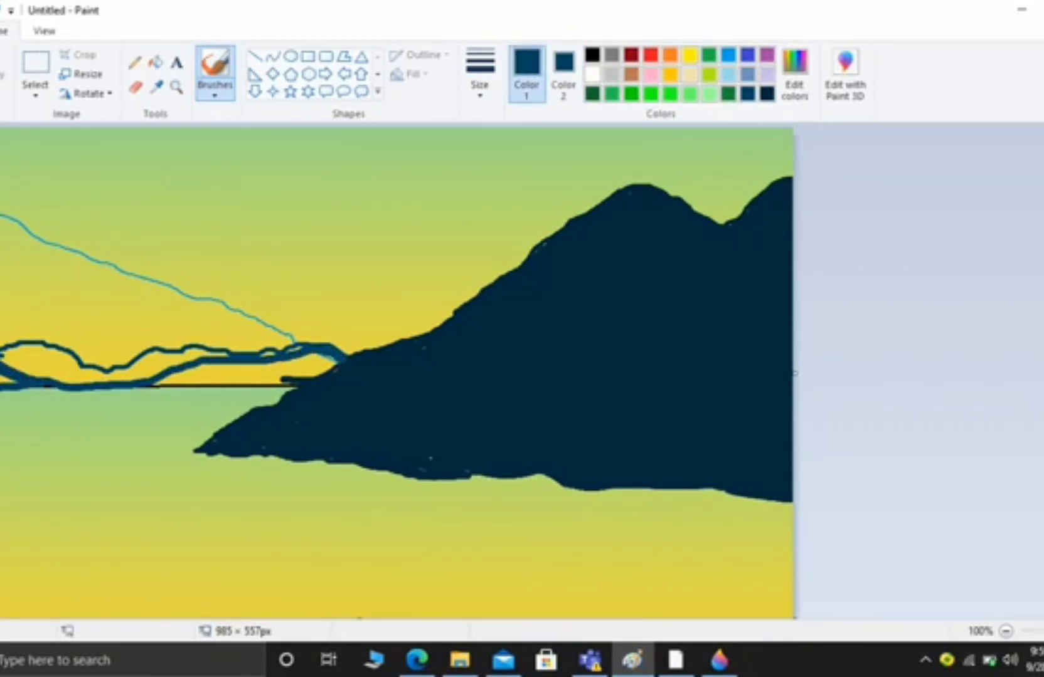
{"action": "mouse_move", "coordinate": [18, 376]}
{"action": "left_mouse_down"}
{"action": "mouse_move", "coordinate": [123, 379]}
{"action": "mouse_move", "coordinate": [56, 350]}
{"action": "mouse_move", "coordinate": [16, 347]}
{"action": "mouse_move", "coordinate": [66, 370]}
{"action": "mouse_move", "coordinate": [10, 367]}
{"action": "mouse_move", "coordinate": [38, 370]}
{"action": "mouse_move", "coordinate": [12, 361]}
{"action": "left_mouse_up"}
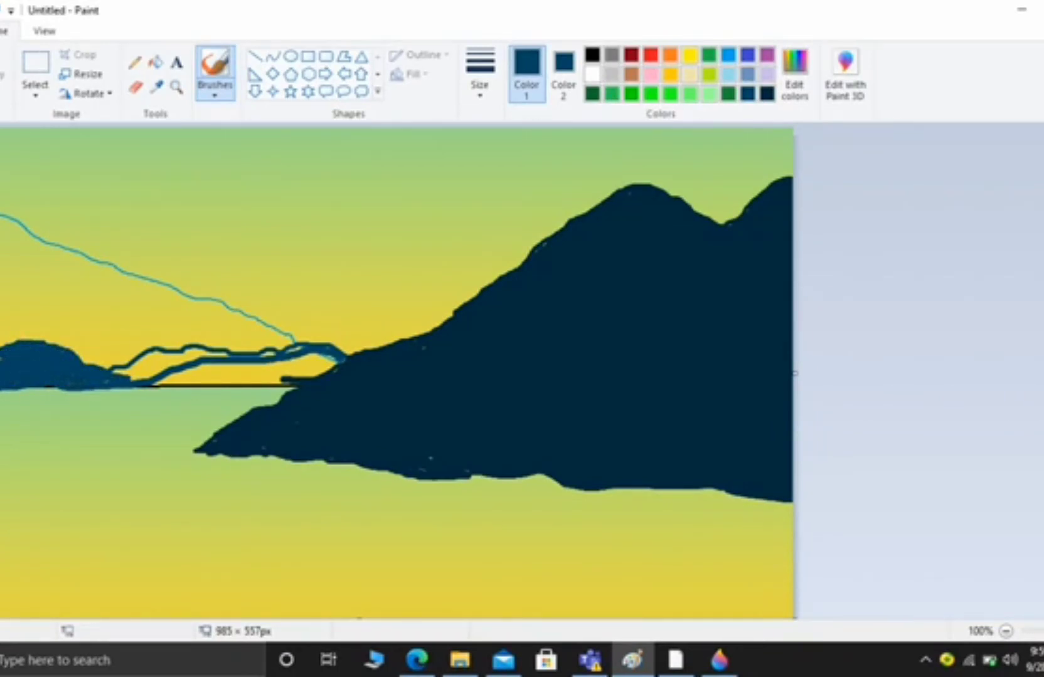
{"action": "mouse_move", "coordinate": [97, 373]}
{"action": "left_mouse_down"}
{"action": "mouse_move", "coordinate": [188, 375]}
{"action": "mouse_move", "coordinate": [132, 377]}
{"action": "mouse_move", "coordinate": [156, 354]}
{"action": "left_mouse_up"}
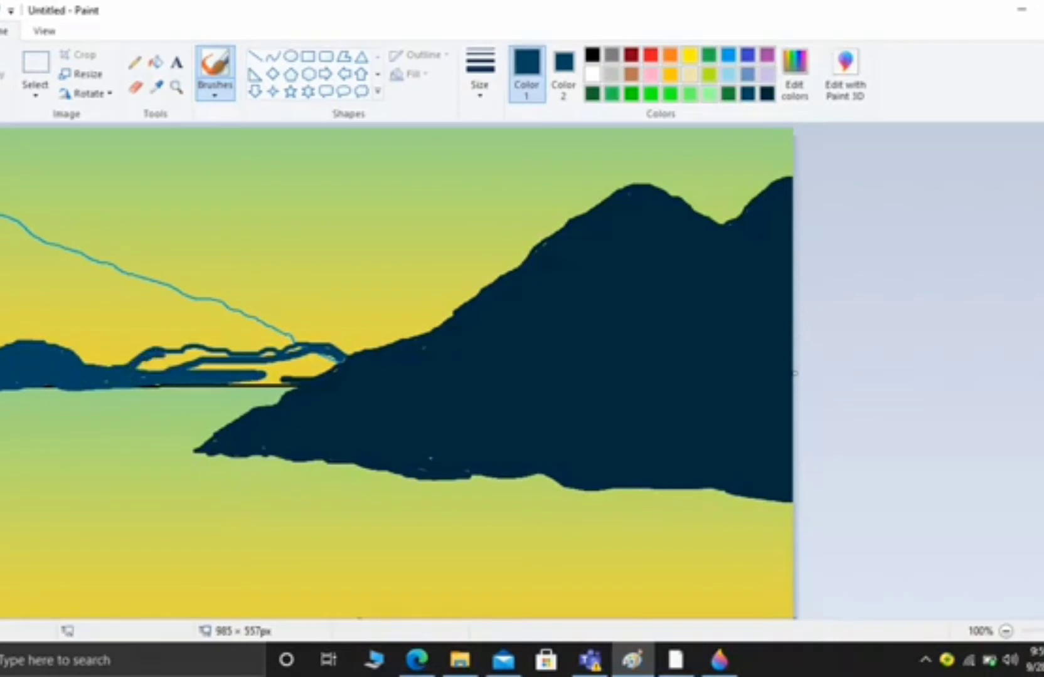
{"action": "mouse_move", "coordinate": [335, 360]}
{"action": "left_mouse_down"}
{"action": "mouse_move", "coordinate": [230, 380]}
{"action": "mouse_move", "coordinate": [131, 374]}
{"action": "mouse_move", "coordinate": [279, 374]}
{"action": "mouse_move", "coordinate": [321, 360]}
{"action": "left_mouse_up"}
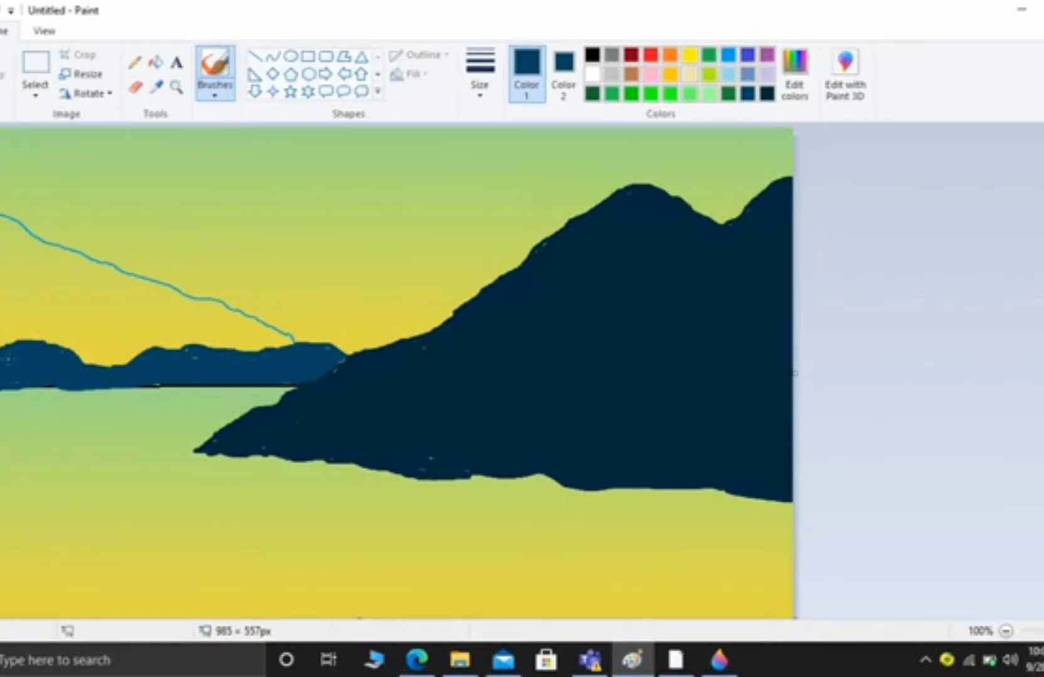
- Trace the distant mountain's slope and its lower edge above the hills with a thick bright blue brush
{"action": "left_click", "coordinate": [729, 56]}
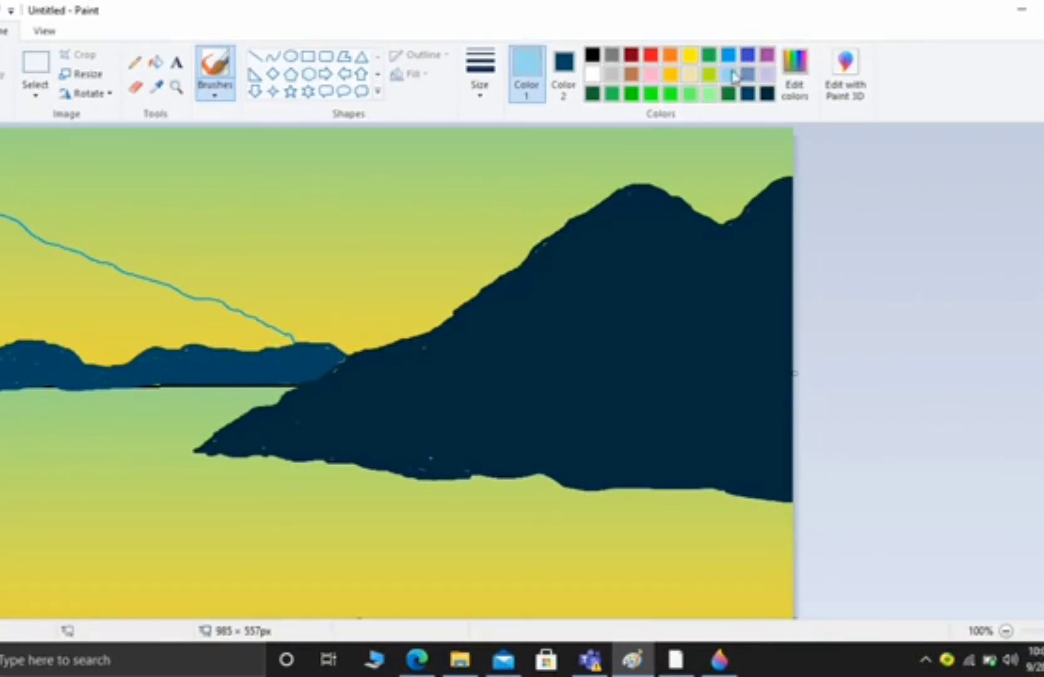
{"action": "mouse_move", "coordinate": [271, 331]}
{"action": "left_mouse_down"}
{"action": "mouse_move", "coordinate": [22, 225]}
{"action": "mouse_move", "coordinate": [247, 328]}
{"action": "left_mouse_up"}
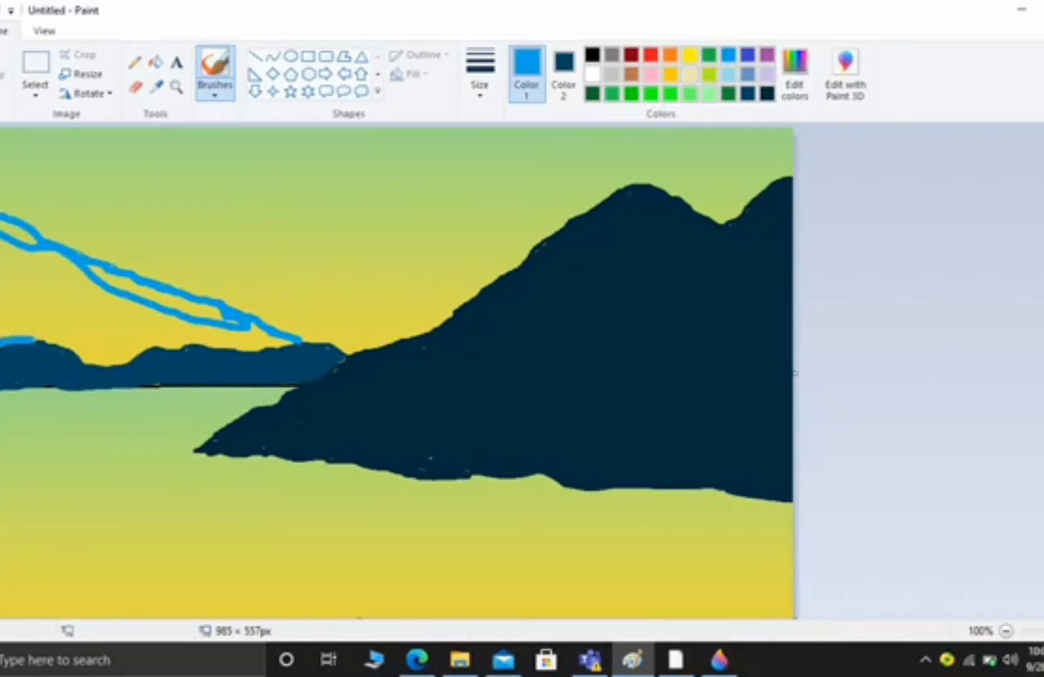
{"action": "mouse_move", "coordinate": [35, 339]}
{"action": "left_mouse_down"}
{"action": "mouse_move", "coordinate": [133, 363]}
{"action": "mouse_move", "coordinate": [167, 346]}
{"action": "mouse_move", "coordinate": [295, 340]}
{"action": "mouse_move", "coordinate": [173, 297]}
{"action": "left_mouse_up"}
- Cover most of the distant mountain's interior with overlapping ellipses filled with bright blue
{"action": "left_click", "coordinate": [290, 56]}
{"action": "left_click_drag", "start_coordinate": [0, 203], "coordinate": [8, 325]}
{"action": "key", "text": "ctrl+z"}
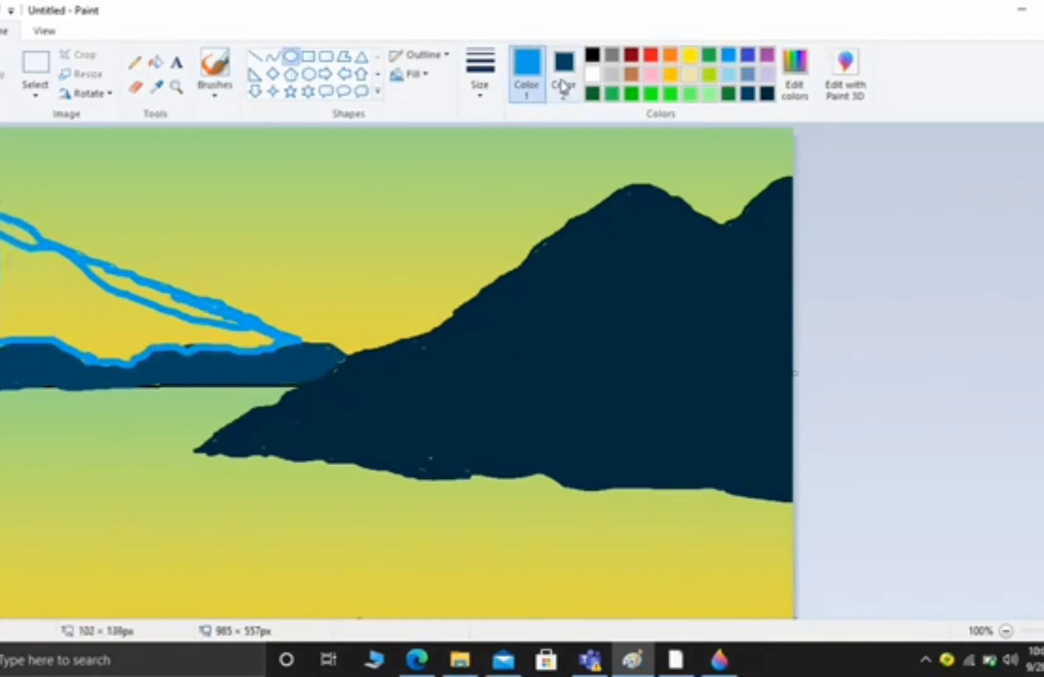
{"action": "left_click", "coordinate": [563, 69]}
{"action": "left_click", "coordinate": [729, 56]}
{"action": "left_click", "coordinate": [46, 287]}
{"action": "mouse_move", "coordinate": [0, 243]}
{"action": "left_mouse_down"}
{"action": "mouse_move", "coordinate": [70, 340]}
{"action": "mouse_move", "coordinate": [101, 345]}
{"action": "left_mouse_up"}
{"action": "left_click", "coordinate": [126, 343]}
{"action": "left_click_drag", "start_coordinate": [52, 299], "coordinate": [146, 357]}
{"action": "mouse_move", "coordinate": [146, 299]}
{"action": "left_mouse_down"}
{"action": "mouse_move", "coordinate": [153, 272]}
{"action": "mouse_move", "coordinate": [234, 321]}
{"action": "mouse_move", "coordinate": [150, 292]}
{"action": "left_mouse_up"}
{"action": "left_click", "coordinate": [678, 663]}
{"action": "left_click", "coordinate": [678, 663]}
{"action": "left_click", "coordinate": [102, 380]}
{"action": "key", "text": "ctrl+z"}
- Brush bright blue over the distant mountain's remaining gaps and extend its right tip to the navy mountain
{"action": "left_click", "coordinate": [215, 66]}
{"action": "mouse_move", "coordinate": [150, 292]}
{"action": "left_mouse_down"}
{"action": "mouse_move", "coordinate": [214, 334]}
{"action": "mouse_move", "coordinate": [188, 345]}
{"action": "mouse_move", "coordinate": [260, 337]}
{"action": "mouse_move", "coordinate": [282, 348]}
{"action": "left_mouse_up"}
{"action": "left_click_drag", "start_coordinate": [120, 268], "coordinate": [25, 229]}
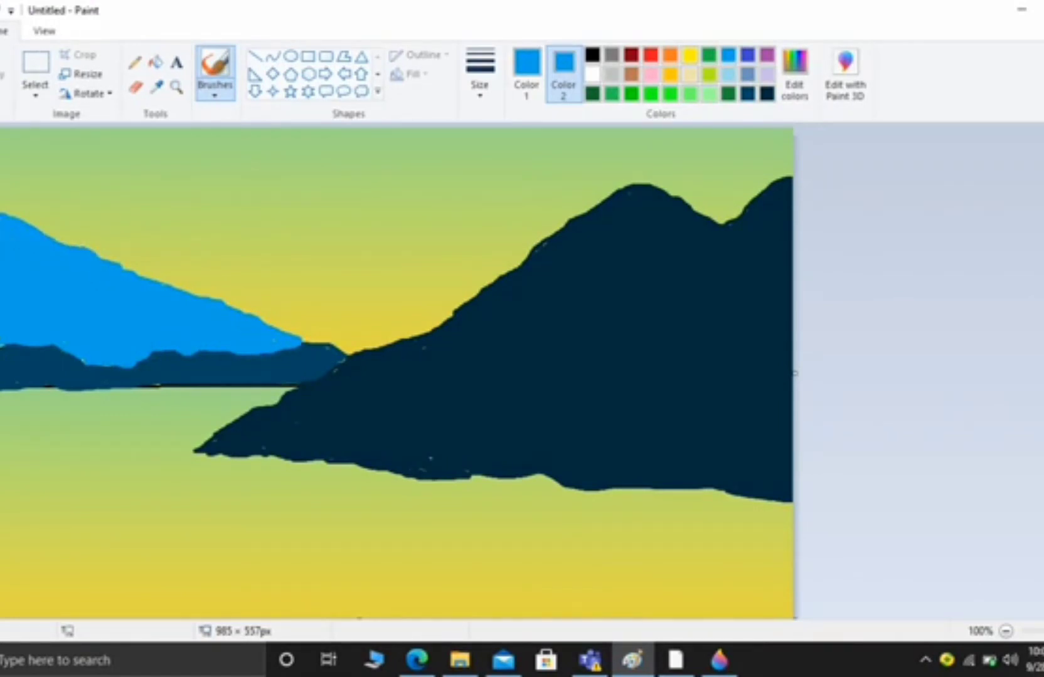
{"action": "left_click_drag", "start_coordinate": [300, 339], "coordinate": [346, 358]}
- Set both Color 1 and Color 2 to the dark navy
{"action": "left_click", "coordinate": [766, 93]}
{"action": "left_click", "coordinate": [536, 70]}
{"action": "left_click", "coordinate": [766, 93]}
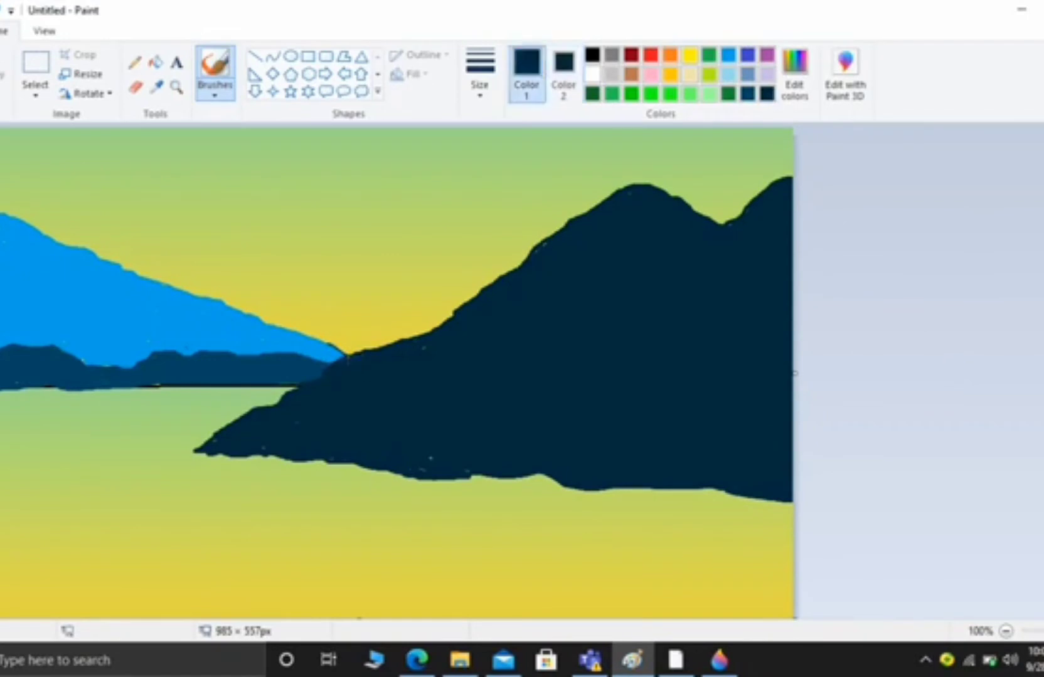
- Mix a darker shade of the bright blue and paint a textured shadow band down the distant mountain's right slope
{"action": "left_click", "coordinate": [728, 57]}
{"action": "left_click", "coordinate": [807, 72]}
{"action": "left_click_drag", "start_coordinate": [713, 298], "coordinate": [713, 321]}
{"action": "left_click", "coordinate": [356, 448]}
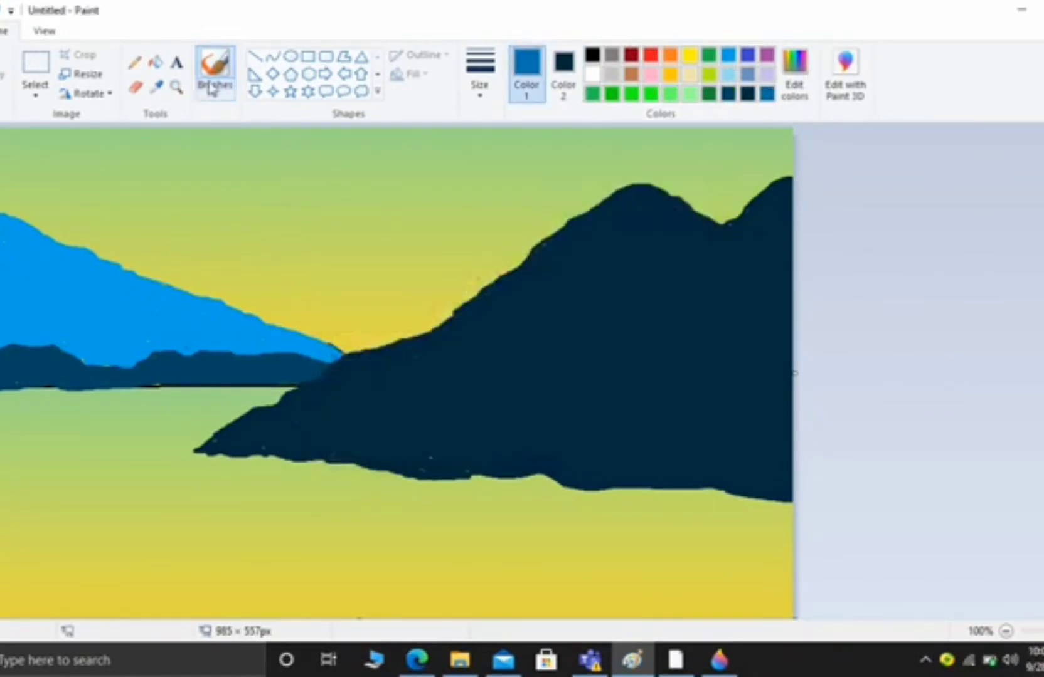
{"action": "left_click", "coordinate": [214, 92]}
{"action": "left_click", "coordinate": [250, 122]}
{"action": "mouse_move", "coordinate": [336, 355]}
{"action": "left_mouse_down"}
{"action": "mouse_move", "coordinate": [113, 274]}
{"action": "mouse_move", "coordinate": [310, 353]}
{"action": "mouse_move", "coordinate": [3, 213]}
{"action": "mouse_move", "coordinate": [60, 264]}
{"action": "mouse_move", "coordinate": [216, 339]}
{"action": "left_mouse_up"}
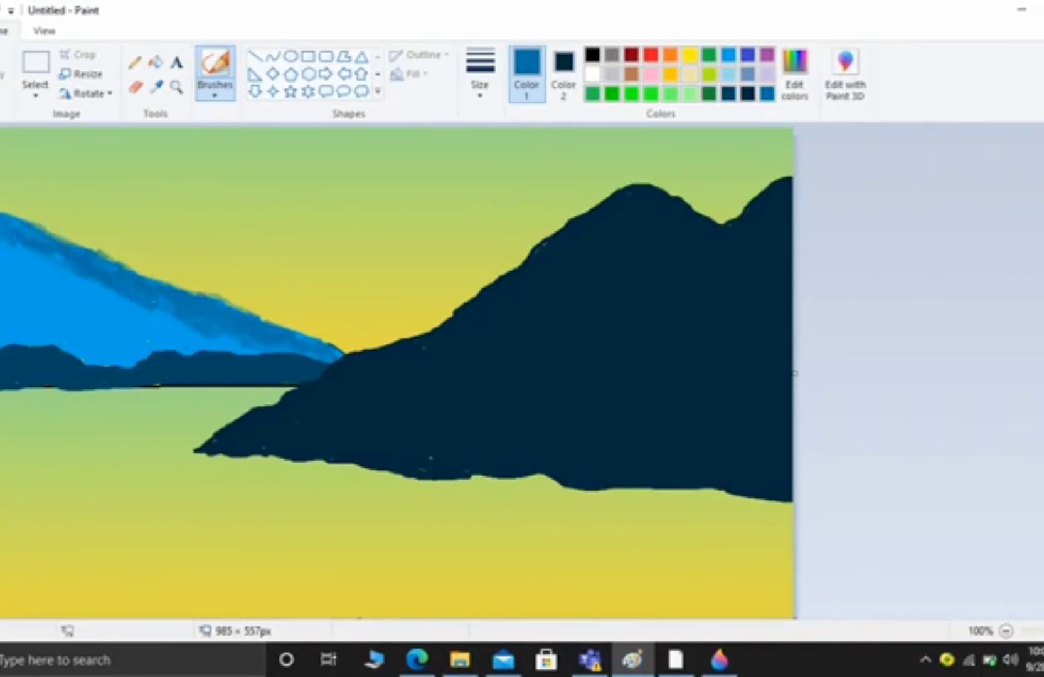
{"action": "left_click_drag", "start_coordinate": [85, 281], "coordinate": [254, 351]}
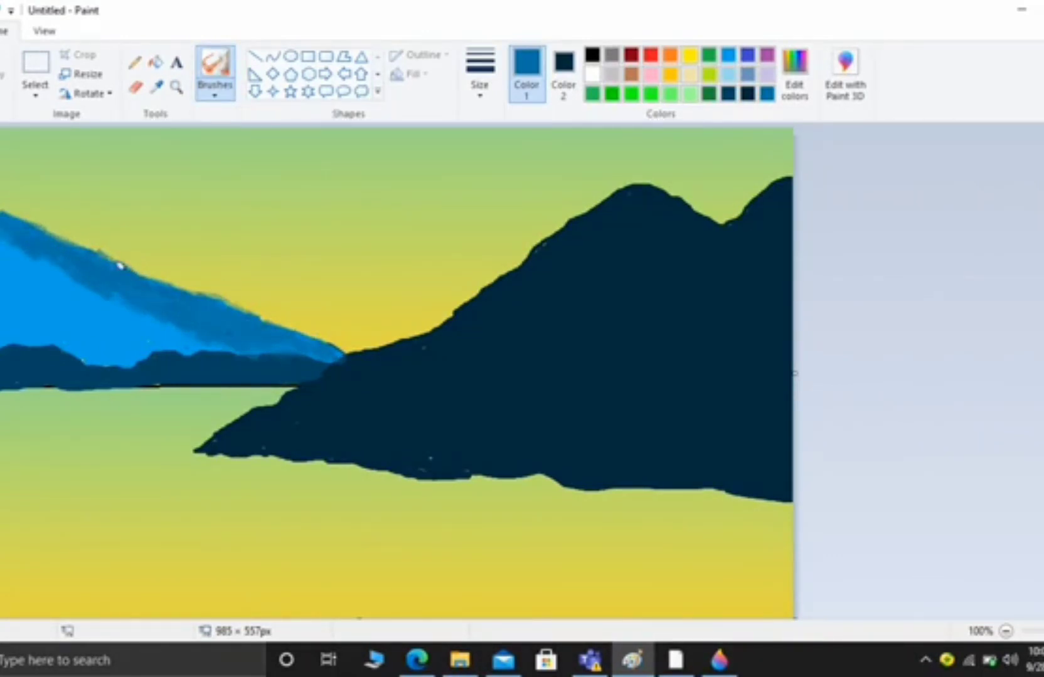
- Spray the darker blue along the distant mountain's slope to soften the edges of the shadow band
{"action": "mouse_move", "coordinate": [120, 265]}
{"action": "left_mouse_down"}
{"action": "mouse_move", "coordinate": [119, 253]}
{"action": "mouse_move", "coordinate": [182, 288]}
{"action": "left_mouse_up"}
{"action": "left_click_drag", "start_coordinate": [248, 339], "coordinate": [193, 321]}
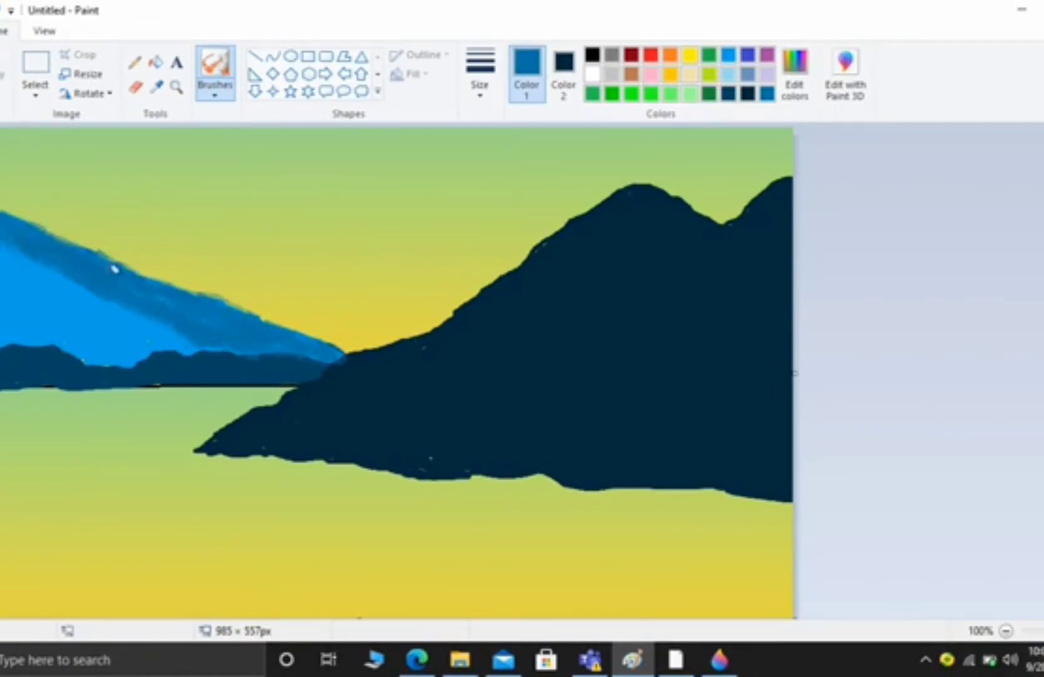
{"action": "mouse_move", "coordinate": [113, 268]}
{"action": "left_mouse_down"}
{"action": "mouse_move", "coordinate": [249, 303]}
{"action": "mouse_move", "coordinate": [81, 240]}
{"action": "mouse_move", "coordinate": [94, 209]}
{"action": "left_mouse_up"}
{"action": "mouse_move", "coordinate": [204, 339]}
{"action": "left_mouse_down"}
{"action": "mouse_move", "coordinate": [38, 250]}
{"action": "mouse_move", "coordinate": [163, 336]}
{"action": "mouse_move", "coordinate": [19, 249]}
{"action": "left_mouse_up"}
- Mix a lighter shade of the dark blue and brush it along the navy mountain's main peak and upper left slope
{"action": "left_click", "coordinate": [728, 57]}
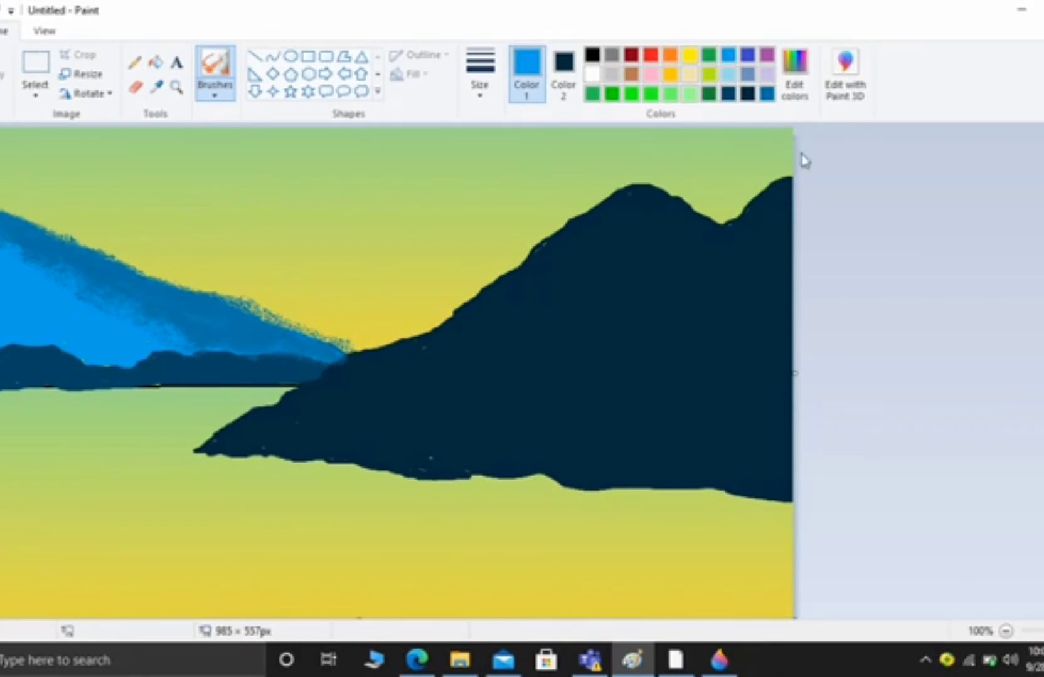
{"action": "left_click", "coordinate": [747, 94]}
{"action": "left_click", "coordinate": [795, 74]}
{"action": "left_click_drag", "start_coordinate": [712, 351], "coordinate": [711, 331]}
{"action": "left_click", "coordinate": [359, 448]}
{"action": "mouse_move", "coordinate": [596, 207]}
{"action": "left_mouse_down"}
{"action": "mouse_move", "coordinate": [646, 229]}
{"action": "mouse_move", "coordinate": [407, 336]}
{"action": "mouse_move", "coordinate": [538, 242]}
{"action": "mouse_move", "coordinate": [616, 213]}
{"action": "mouse_move", "coordinate": [630, 221]}
{"action": "mouse_move", "coordinate": [631, 190]}
{"action": "mouse_move", "coordinate": [676, 205]}
{"action": "mouse_move", "coordinate": [658, 198]}
{"action": "left_mouse_up"}
{"action": "key", "text": "ctrl+z"}
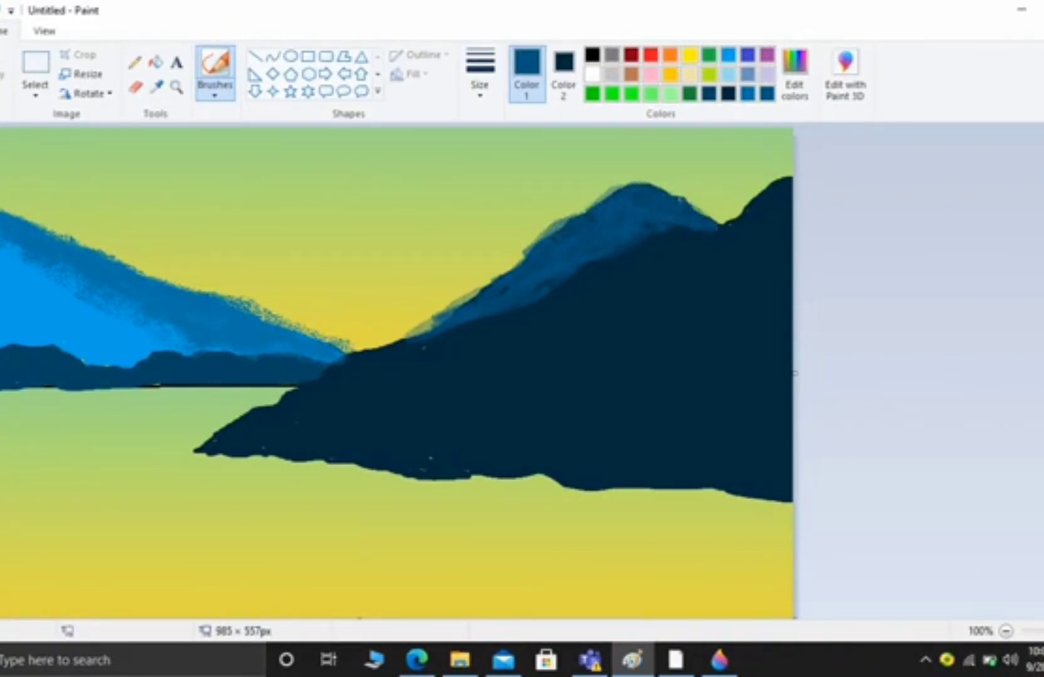
- Paint a diagonal band of the lighter dark blue strokes across the navy mountain, from the right peak toward the shoreline
{"action": "mouse_move", "coordinate": [708, 248]}
{"action": "left_mouse_down"}
{"action": "mouse_move", "coordinate": [566, 350]}
{"action": "mouse_move", "coordinate": [631, 326]}
{"action": "mouse_move", "coordinate": [615, 322]}
{"action": "mouse_move", "coordinate": [737, 225]}
{"action": "mouse_move", "coordinate": [781, 214]}
{"action": "mouse_move", "coordinate": [634, 357]}
{"action": "mouse_move", "coordinate": [704, 335]}
{"action": "left_mouse_up"}
{"action": "left_click_drag", "start_coordinate": [502, 355], "coordinate": [396, 432]}
{"action": "left_click_drag", "start_coordinate": [606, 359], "coordinate": [530, 424]}
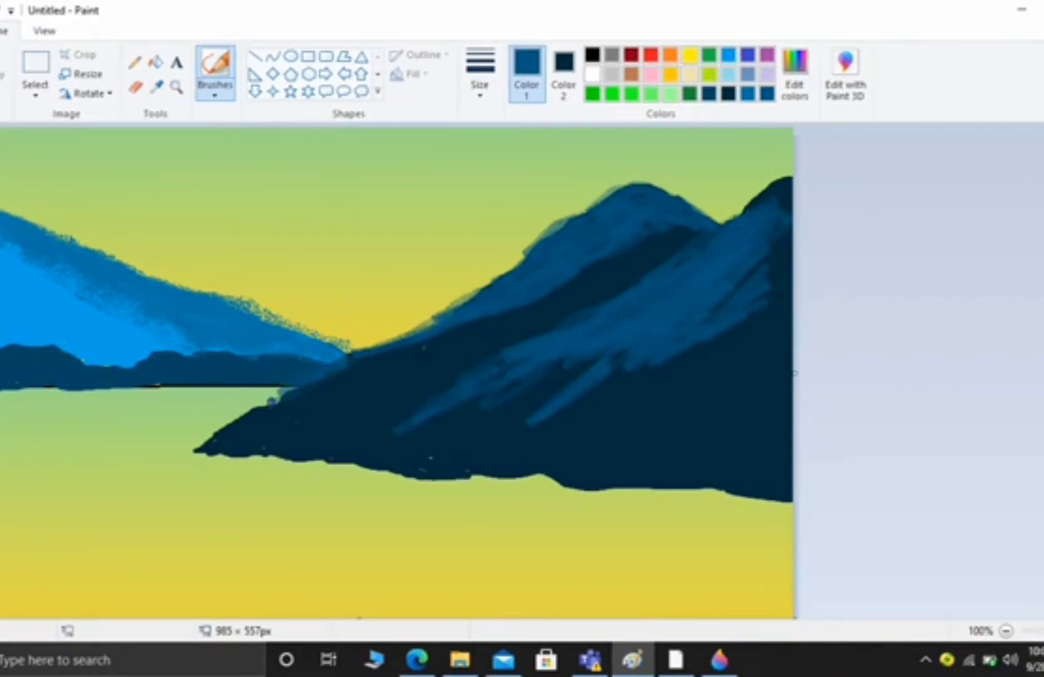
{"action": "left_click_drag", "start_coordinate": [584, 371], "coordinate": [492, 405]}
{"action": "left_click_drag", "start_coordinate": [508, 365], "coordinate": [339, 448]}
{"action": "left_click_drag", "start_coordinate": [558, 392], "coordinate": [474, 444]}
{"action": "left_click_drag", "start_coordinate": [509, 406], "coordinate": [445, 441]}
- Widen the lighter diagonal band down to the shoreline and cover the mountain's right peak with the same blue
{"action": "left_click_drag", "start_coordinate": [450, 374], "coordinate": [380, 418]}
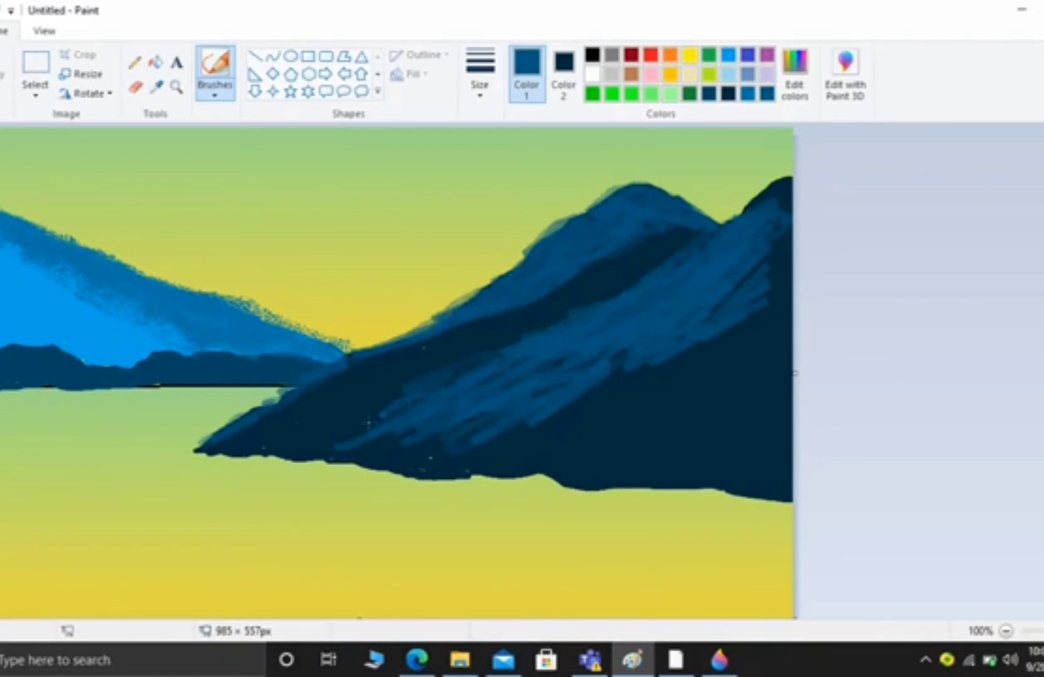
{"action": "left_click_drag", "start_coordinate": [521, 342], "coordinate": [439, 386]}
{"action": "mouse_move", "coordinate": [751, 210]}
{"action": "left_mouse_down"}
{"action": "mouse_move", "coordinate": [781, 186]}
{"action": "mouse_move", "coordinate": [772, 260]}
{"action": "left_mouse_up"}
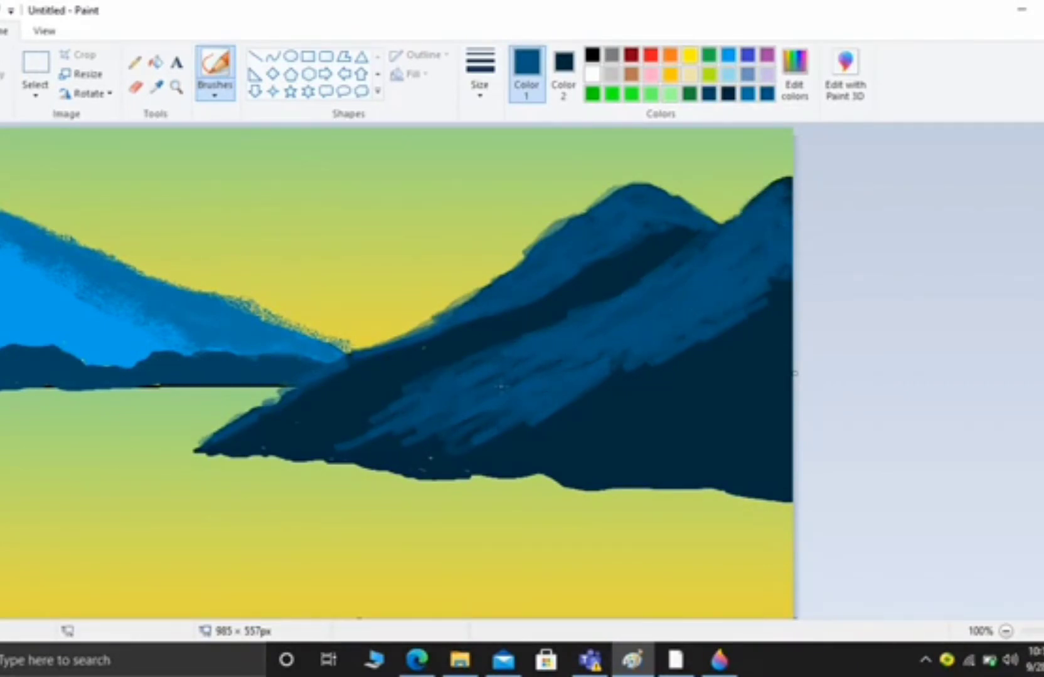
{"action": "left_click_drag", "start_coordinate": [415, 428], "coordinate": [336, 446]}
{"action": "mouse_move", "coordinate": [520, 420]}
{"action": "left_mouse_down"}
{"action": "mouse_move", "coordinate": [431, 459]}
{"action": "mouse_move", "coordinate": [351, 466]}
{"action": "left_mouse_up"}
{"action": "mouse_move", "coordinate": [439, 450]}
{"action": "left_mouse_down"}
{"action": "mouse_move", "coordinate": [343, 463]}
{"action": "mouse_move", "coordinate": [379, 458]}
{"action": "mouse_move", "coordinate": [317, 451]}
{"action": "mouse_move", "coordinate": [439, 391]}
{"action": "mouse_move", "coordinate": [601, 378]}
{"action": "mouse_move", "coordinate": [561, 413]}
{"action": "mouse_move", "coordinate": [768, 233]}
{"action": "left_mouse_up"}
- Spray the lighter dark blue over the mountain's middle, shoreline and lower right area, sparing two dark diagonal shadow bands
{"action": "left_click", "coordinate": [216, 93]}
{"action": "left_click", "coordinate": [251, 157]}
{"action": "mouse_move", "coordinate": [491, 346]}
{"action": "left_mouse_down"}
{"action": "mouse_move", "coordinate": [683, 221]}
{"action": "mouse_move", "coordinate": [480, 322]}
{"action": "mouse_move", "coordinate": [200, 436]}
{"action": "mouse_move", "coordinate": [630, 287]}
{"action": "left_mouse_up"}
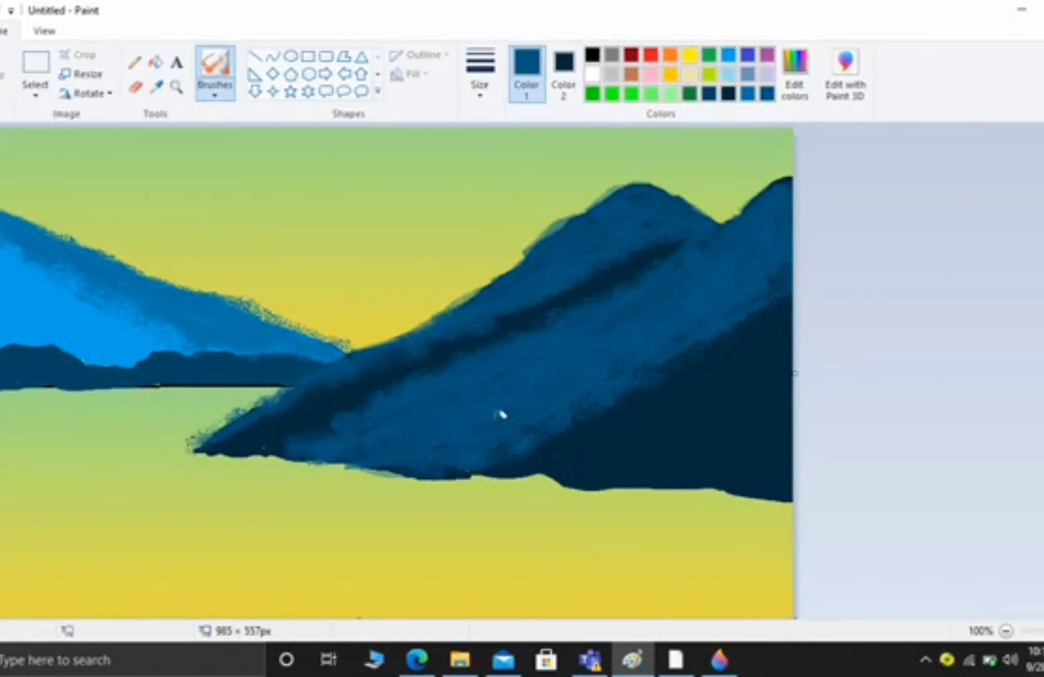
{"action": "mouse_move", "coordinate": [500, 414]}
{"action": "left_mouse_down"}
{"action": "mouse_move", "coordinate": [503, 453]}
{"action": "mouse_move", "coordinate": [519, 471]}
{"action": "mouse_move", "coordinate": [487, 469]}
{"action": "mouse_move", "coordinate": [540, 424]}
{"action": "mouse_move", "coordinate": [604, 436]}
{"action": "mouse_move", "coordinate": [555, 480]}
{"action": "left_mouse_up"}
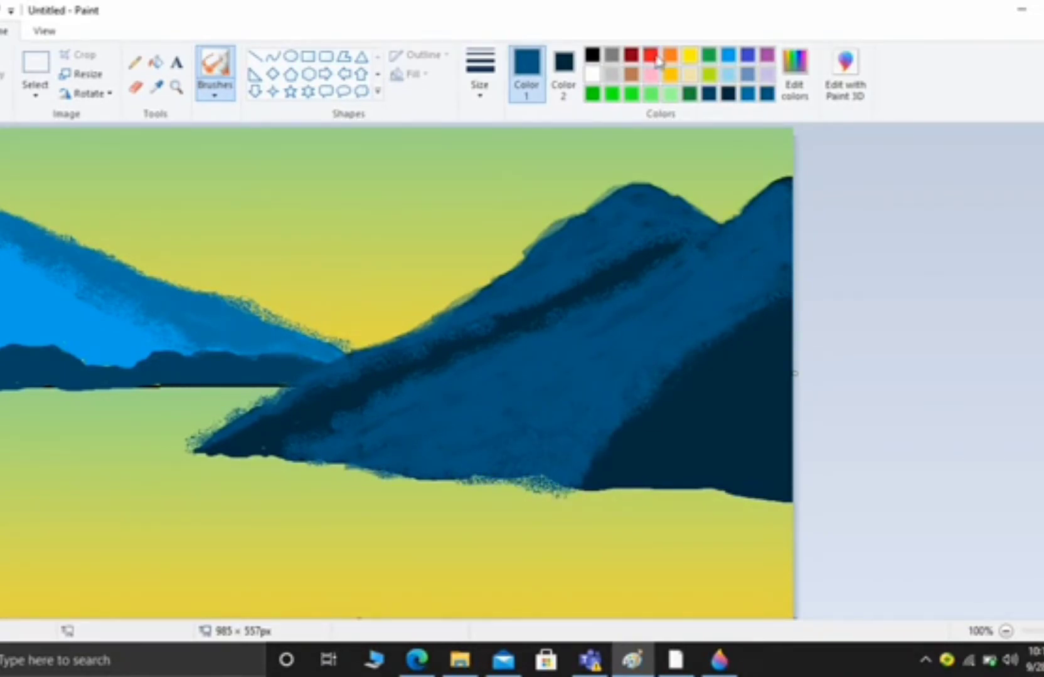
{"action": "mouse_move", "coordinate": [634, 485]}
{"action": "left_mouse_down"}
{"action": "mouse_move", "coordinate": [804, 331]}
{"action": "mouse_move", "coordinate": [789, 326]}
{"action": "mouse_move", "coordinate": [787, 415]}
{"action": "mouse_move", "coordinate": [728, 434]}
{"action": "mouse_move", "coordinate": [716, 482]}
{"action": "mouse_move", "coordinate": [771, 406]}
{"action": "mouse_move", "coordinate": [686, 458]}
{"action": "mouse_move", "coordinate": [789, 447]}
{"action": "mouse_move", "coordinate": [781, 392]}
{"action": "mouse_move", "coordinate": [659, 462]}
{"action": "mouse_move", "coordinate": [676, 431]}
{"action": "mouse_move", "coordinate": [784, 367]}
{"action": "mouse_move", "coordinate": [764, 373]}
{"action": "mouse_move", "coordinate": [742, 442]}
{"action": "mouse_move", "coordinate": [796, 487]}
{"action": "left_mouse_up"}
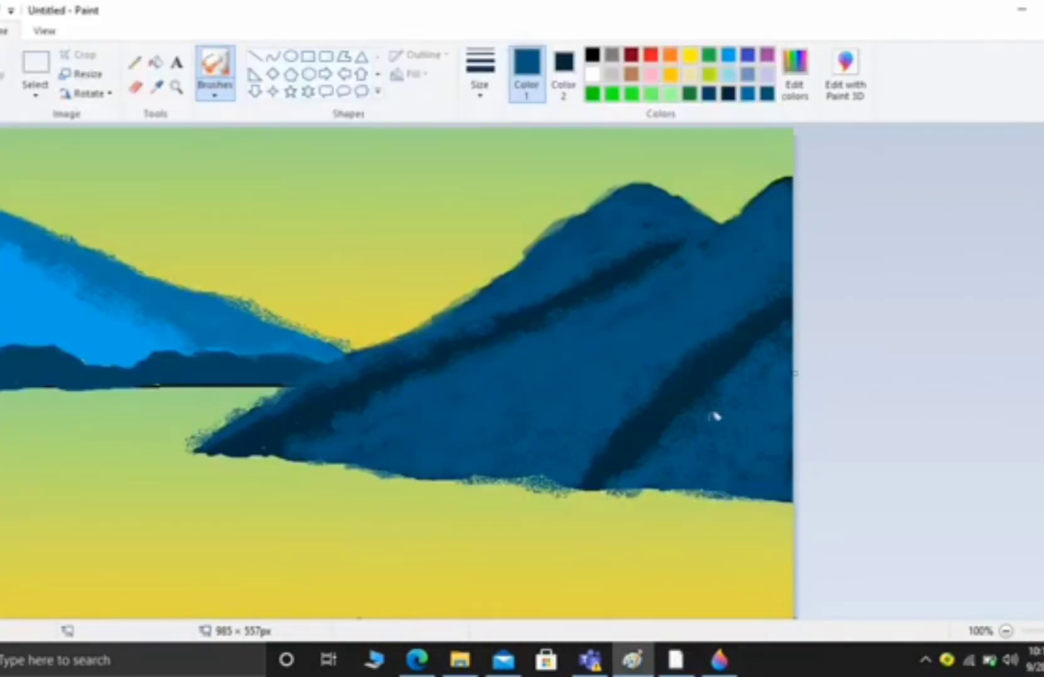
{"action": "left_click_drag", "start_coordinate": [593, 487], "coordinate": [620, 475]}
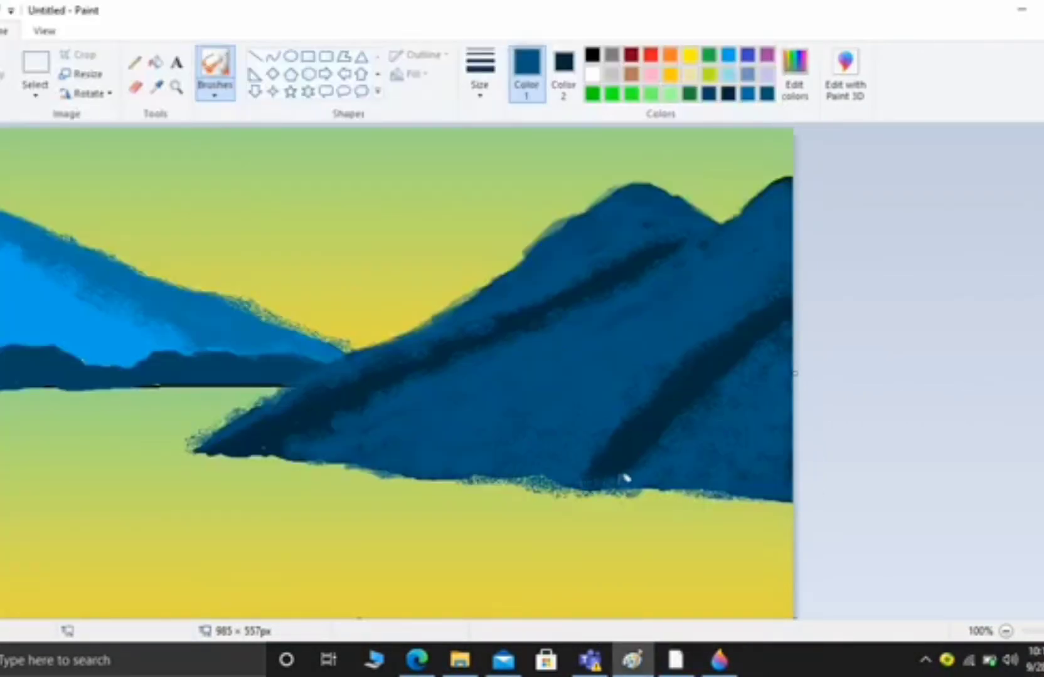
{"action": "mouse_move", "coordinate": [784, 353]}
{"action": "left_mouse_down"}
{"action": "mouse_move", "coordinate": [624, 459]}
{"action": "mouse_move", "coordinate": [594, 459]}
{"action": "mouse_move", "coordinate": [678, 368]}
{"action": "mouse_move", "coordinate": [740, 326]}
{"action": "left_mouse_up"}
- Mix a very dark green and brush the outline of a foreground hill sloping down across the lower-left part of the picture
{"action": "left_click", "coordinate": [215, 94]}
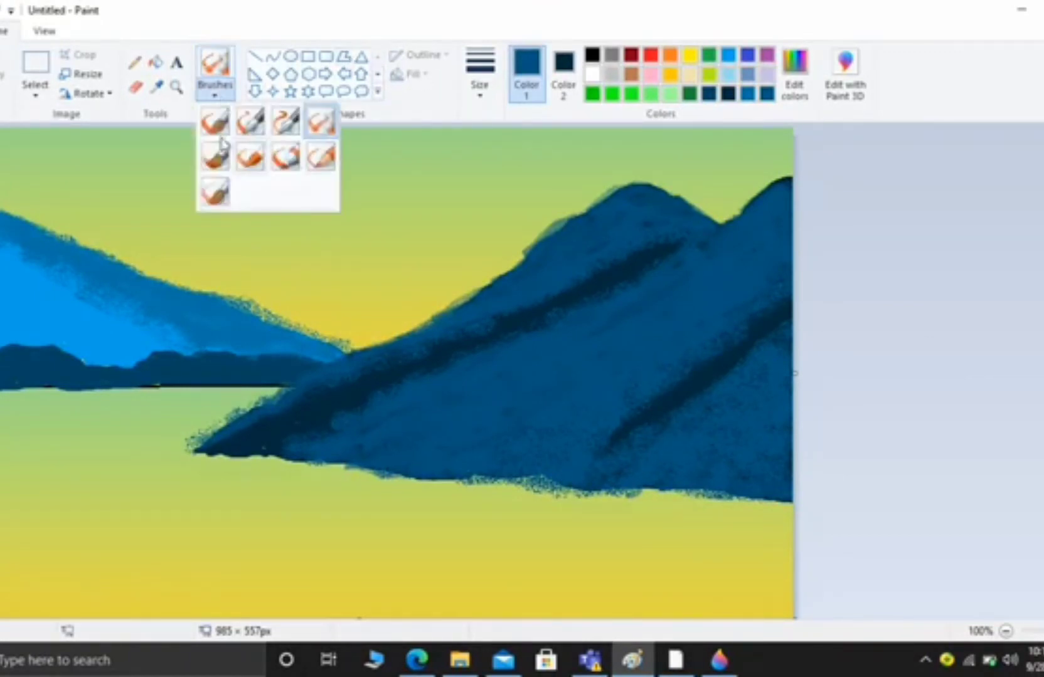
{"action": "left_click", "coordinate": [212, 156]}
{"action": "left_click", "coordinate": [708, 56]}
{"action": "left_click", "coordinate": [792, 94]}
{"action": "left_click_drag", "start_coordinate": [709, 305], "coordinate": [709, 357]}
{"action": "left_click", "coordinate": [358, 447]}
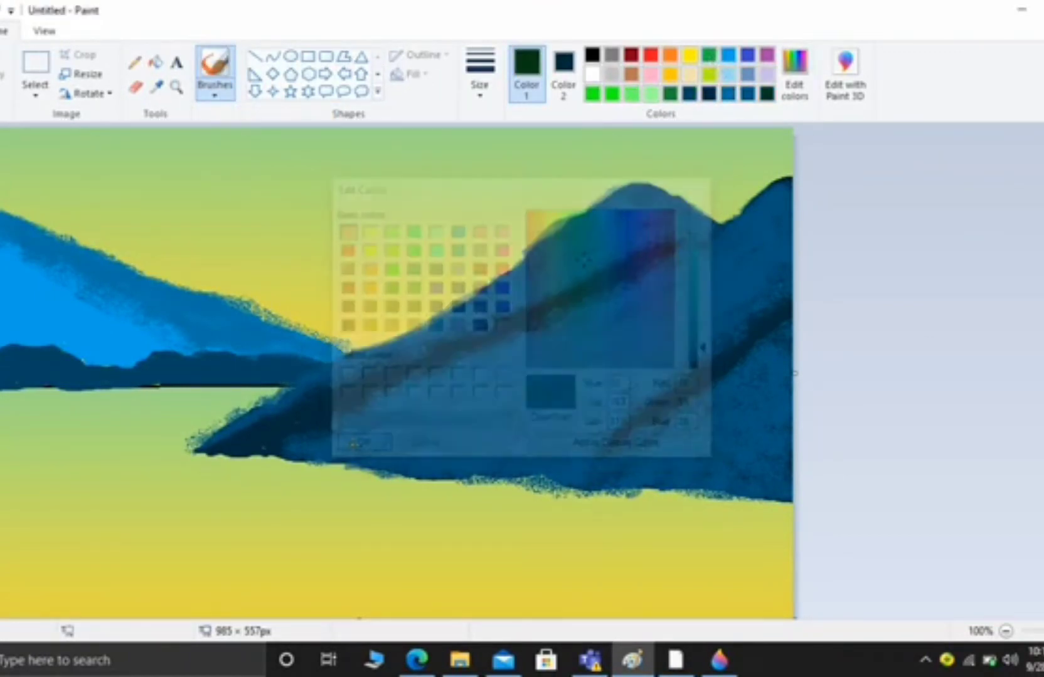
{"action": "mouse_move", "coordinate": [1, 506]}
{"action": "left_mouse_down"}
{"action": "mouse_move", "coordinate": [179, 584]}
{"action": "mouse_move", "coordinate": [288, 616]}
{"action": "left_mouse_up"}
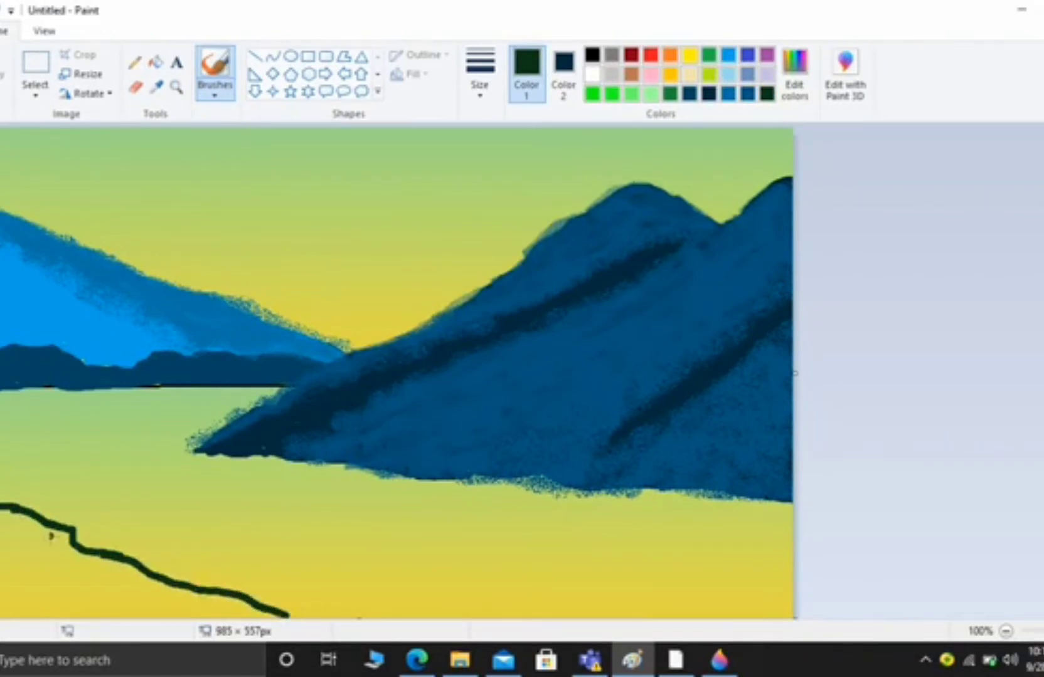
{"action": "mouse_move", "coordinate": [51, 537]}
{"action": "left_mouse_down"}
{"action": "mouse_move", "coordinate": [3, 511]}
{"action": "mouse_move", "coordinate": [42, 631]}
{"action": "left_mouse_up"}
- Cover the hill's left part with two overlapping dark green filled rectangles, the first about 115 × 123 px
{"action": "left_click", "coordinate": [308, 56]}
{"action": "left_click", "coordinate": [563, 74]}
{"action": "left_click", "coordinate": [765, 94]}
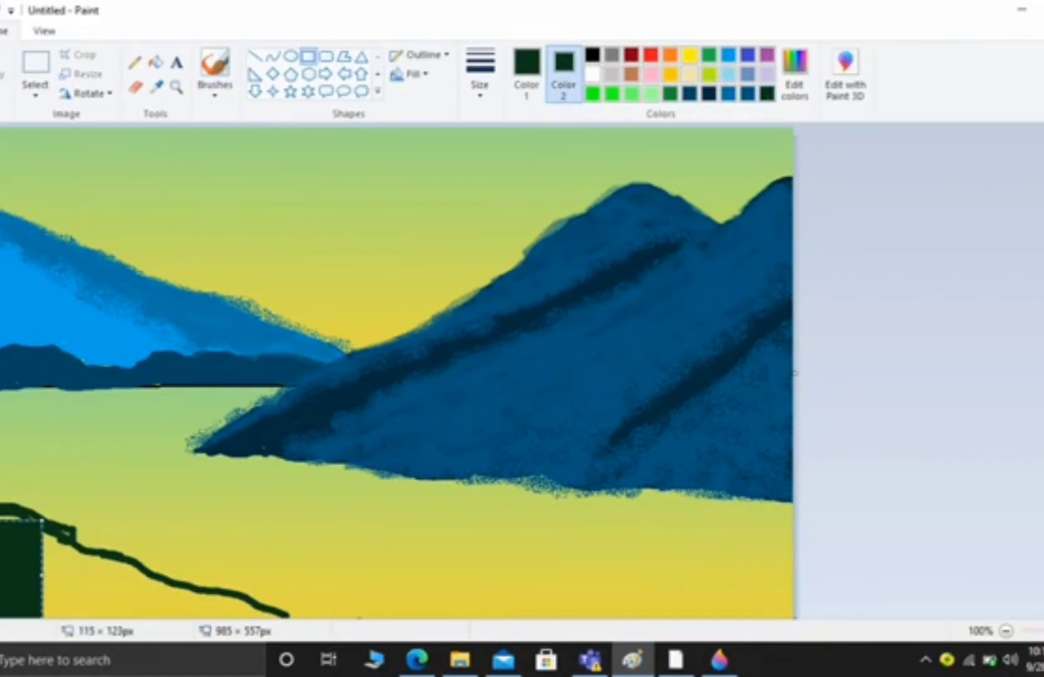
{"action": "mouse_move", "coordinate": [2, 521]}
{"action": "left_mouse_down"}
{"action": "mouse_move", "coordinate": [2, 530]}
{"action": "mouse_move", "coordinate": [2, 515]}
{"action": "left_mouse_up"}
{"action": "mouse_move", "coordinate": [1, 545]}
{"action": "left_mouse_down"}
{"action": "mouse_move", "coordinate": [109, 582]}
{"action": "mouse_move", "coordinate": [126, 628]}
{"action": "mouse_move", "coordinate": [45, 580]}
{"action": "mouse_move", "coordinate": [152, 667]}
{"action": "left_mouse_up"}
- Fill the rest of the foreground hill with a dark green ellipse and brush strokes, extending its right tip
{"action": "left_click", "coordinate": [291, 56]}
{"action": "mouse_move", "coordinate": [122, 587]}
{"action": "left_mouse_down"}
{"action": "mouse_move", "coordinate": [84, 582]}
{"action": "mouse_move", "coordinate": [241, 617]}
{"action": "mouse_move", "coordinate": [147, 577]}
{"action": "mouse_move", "coordinate": [151, 601]}
{"action": "mouse_move", "coordinate": [185, 613]}
{"action": "left_mouse_up"}
{"action": "left_click", "coordinate": [214, 66]}
{"action": "mouse_move", "coordinate": [113, 607]}
{"action": "left_mouse_down"}
{"action": "mouse_move", "coordinate": [244, 614]}
{"action": "mouse_move", "coordinate": [160, 589]}
{"action": "left_mouse_up"}
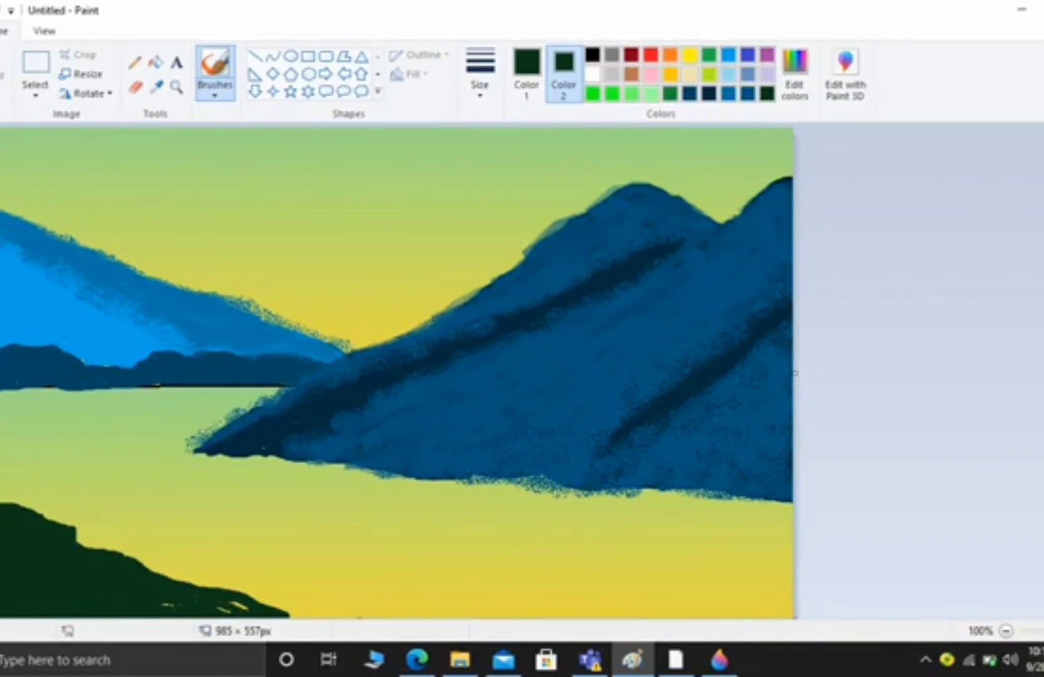
{"action": "left_click_drag", "start_coordinate": [285, 614], "coordinate": [329, 620]}
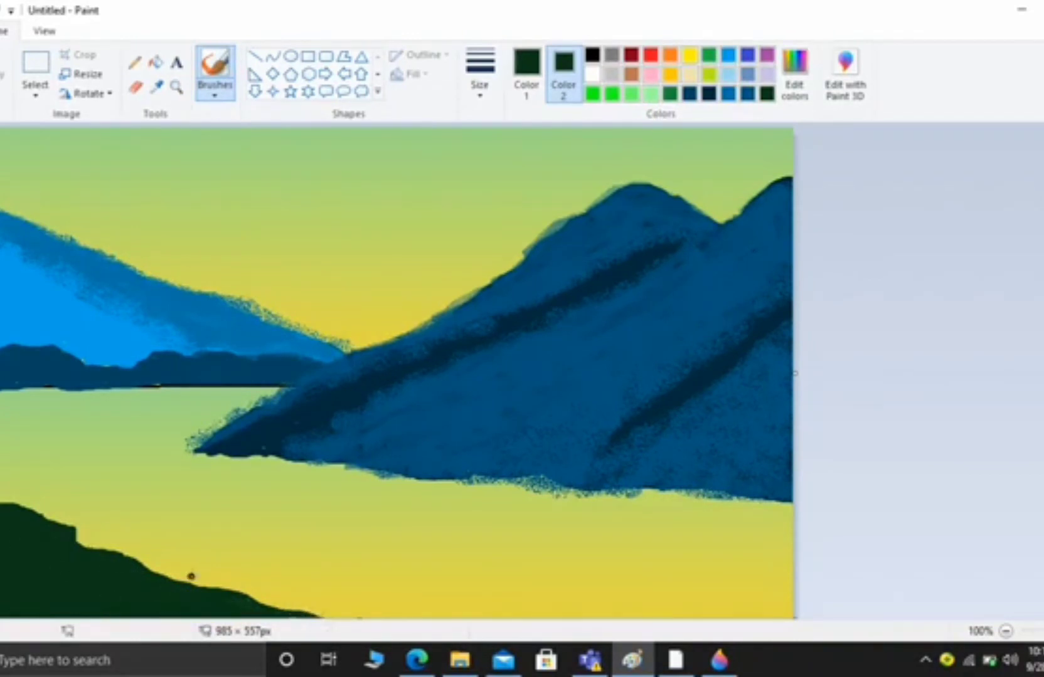
- Mix a medium green for both colours and brush it along the foreground hill's ridge, left side and base
{"action": "left_click", "coordinate": [795, 74]}
{"action": "left_click", "coordinate": [710, 326]}
{"action": "left_click", "coordinate": [358, 446]}
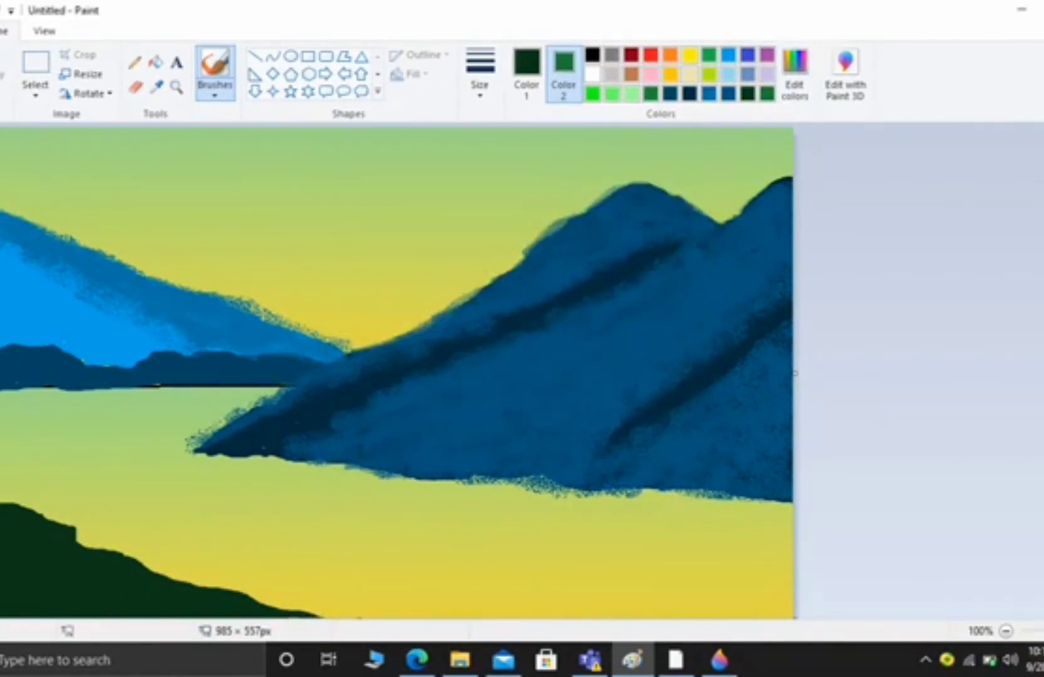
{"action": "left_click", "coordinate": [526, 74]}
{"action": "left_click", "coordinate": [770, 95]}
{"action": "mouse_move", "coordinate": [1, 563]}
{"action": "left_mouse_down"}
{"action": "mouse_move", "coordinate": [57, 586]}
{"action": "mouse_move", "coordinate": [7, 588]}
{"action": "left_mouse_up"}
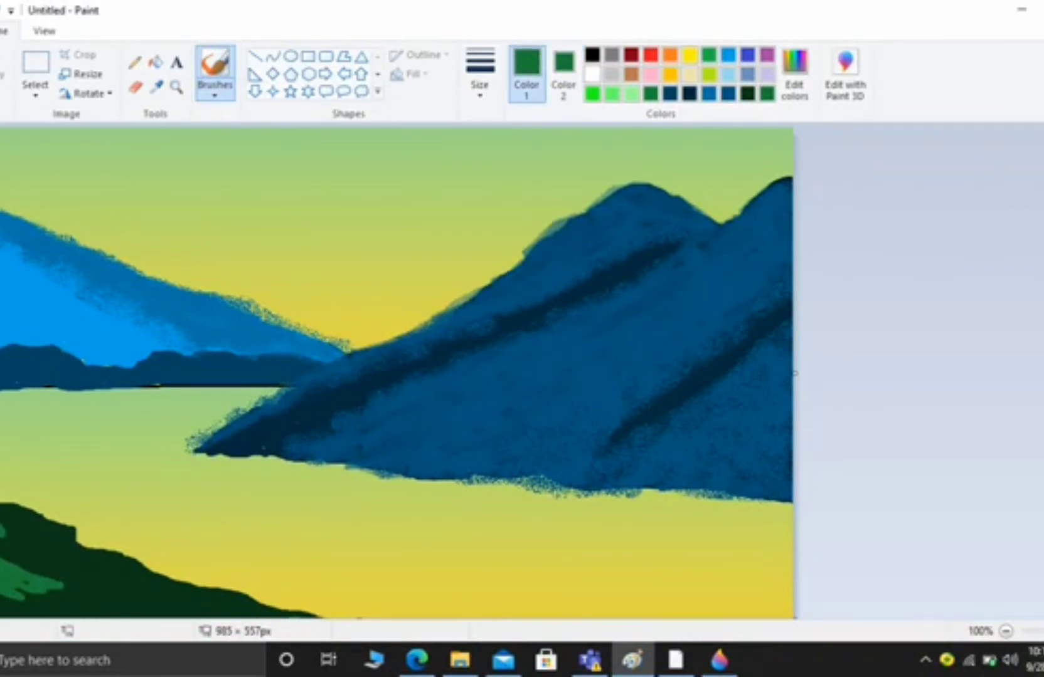
{"action": "mouse_move", "coordinate": [6, 508]}
{"action": "left_mouse_down"}
{"action": "mouse_move", "coordinate": [60, 534]}
{"action": "mouse_move", "coordinate": [41, 516]}
{"action": "mouse_move", "coordinate": [81, 549]}
{"action": "mouse_move", "coordinate": [132, 561]}
{"action": "left_mouse_up"}
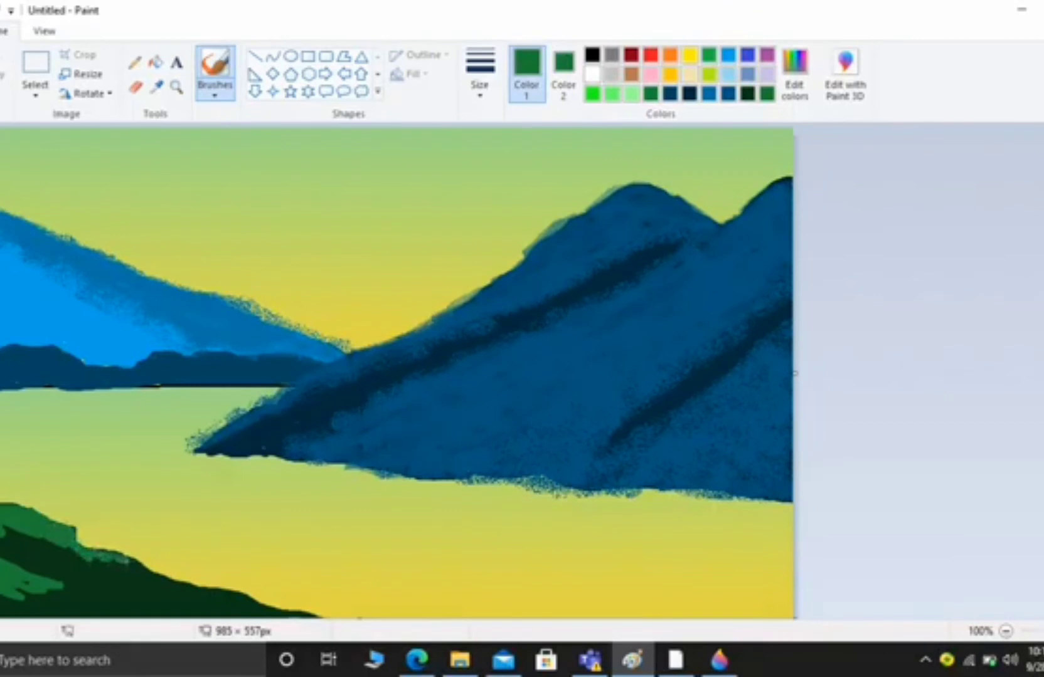
{"action": "mouse_move", "coordinate": [6, 613]}
{"action": "left_mouse_down"}
{"action": "mouse_move", "coordinate": [250, 602]}
{"action": "mouse_move", "coordinate": [106, 558]}
{"action": "mouse_move", "coordinate": [264, 615]}
{"action": "left_mouse_up"}
- Mix a brighter green and brush highlights over the foreground hill's lower left area
{"action": "left_click", "coordinate": [787, 72]}
{"action": "left_click_drag", "start_coordinate": [710, 332], "coordinate": [710, 308]}
{"action": "left_click", "coordinate": [371, 445]}
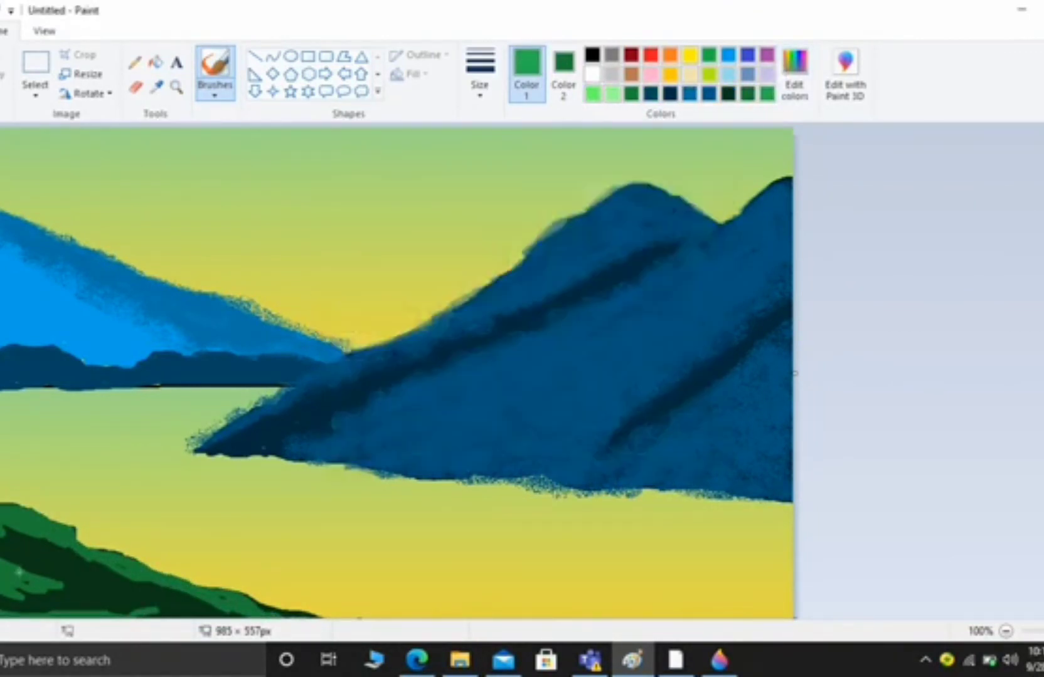
{"action": "mouse_move", "coordinate": [37, 574]}
{"action": "left_mouse_down"}
{"action": "mouse_move", "coordinate": [5, 557]}
{"action": "mouse_move", "coordinate": [45, 572]}
{"action": "left_mouse_up"}
{"action": "mouse_move", "coordinate": [5, 532]}
{"action": "left_mouse_down"}
{"action": "mouse_move", "coordinate": [60, 565]}
{"action": "mouse_move", "coordinate": [44, 593]}
{"action": "mouse_move", "coordinate": [5, 599]}
{"action": "mouse_move", "coordinate": [113, 593]}
{"action": "mouse_move", "coordinate": [19, 536]}
{"action": "left_mouse_up"}
- Spray the brighter green over the hill's highlights with the airbrush to soften their edges
{"action": "left_click", "coordinate": [215, 91]}
{"action": "left_click", "coordinate": [317, 122]}
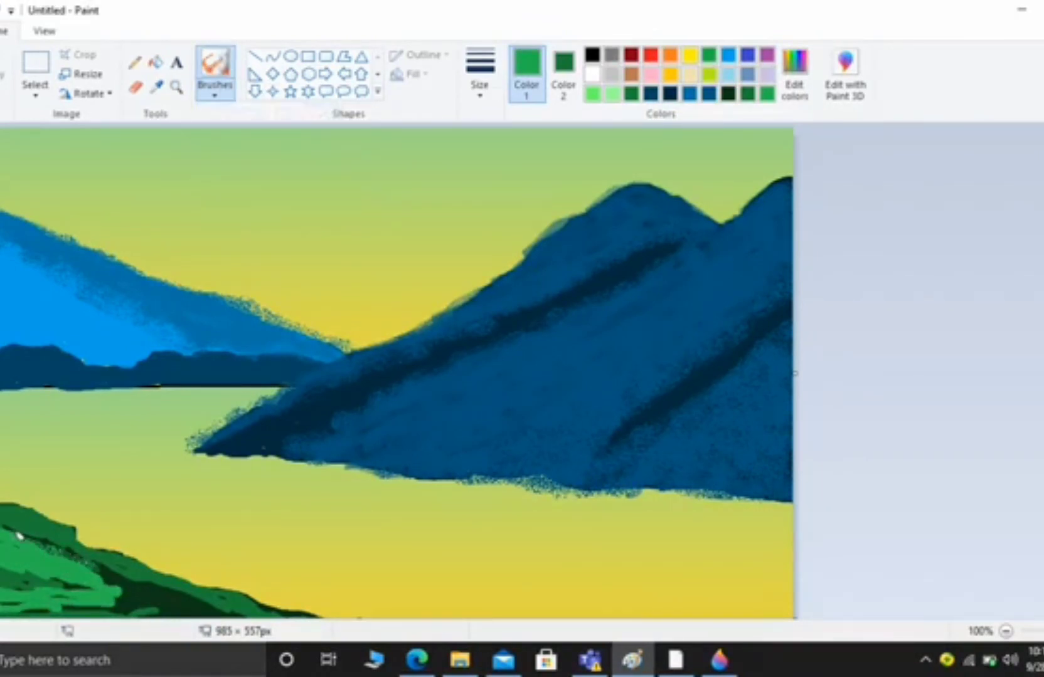
{"action": "mouse_move", "coordinate": [75, 583]}
{"action": "left_mouse_down"}
{"action": "mouse_move", "coordinate": [27, 539]}
{"action": "mouse_move", "coordinate": [116, 597]}
{"action": "mouse_move", "coordinate": [21, 596]}
{"action": "left_mouse_up"}
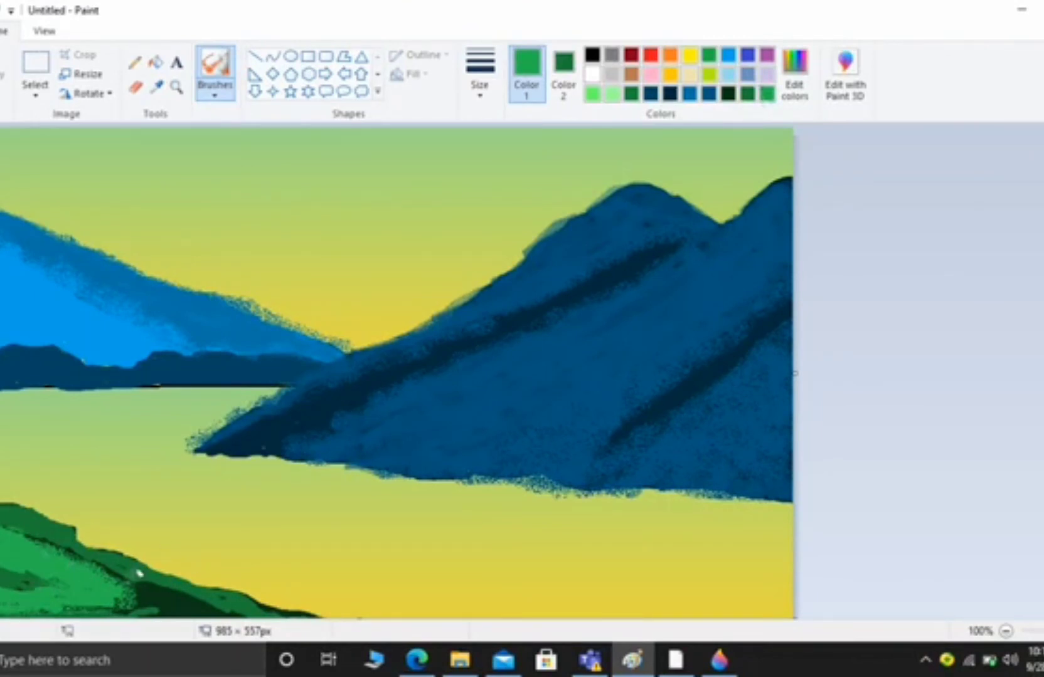
- Airbrush medium green and very dark green over the foreground hill to blend its highlights and shade its slope
{"action": "left_click", "coordinate": [748, 94]}
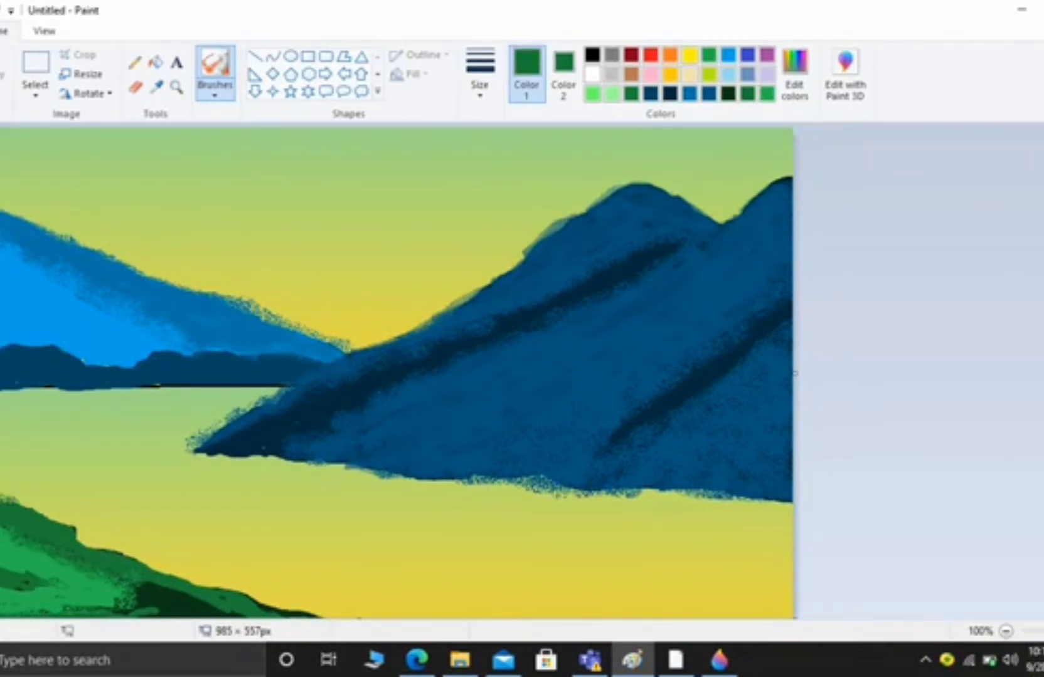
{"action": "mouse_move", "coordinate": [168, 589]}
{"action": "left_mouse_down"}
{"action": "mouse_move", "coordinate": [41, 588]}
{"action": "mouse_move", "coordinate": [23, 569]}
{"action": "mouse_move", "coordinate": [9, 581]}
{"action": "mouse_move", "coordinate": [192, 590]}
{"action": "mouse_move", "coordinate": [195, 610]}
{"action": "mouse_move", "coordinate": [271, 607]}
{"action": "left_mouse_up"}
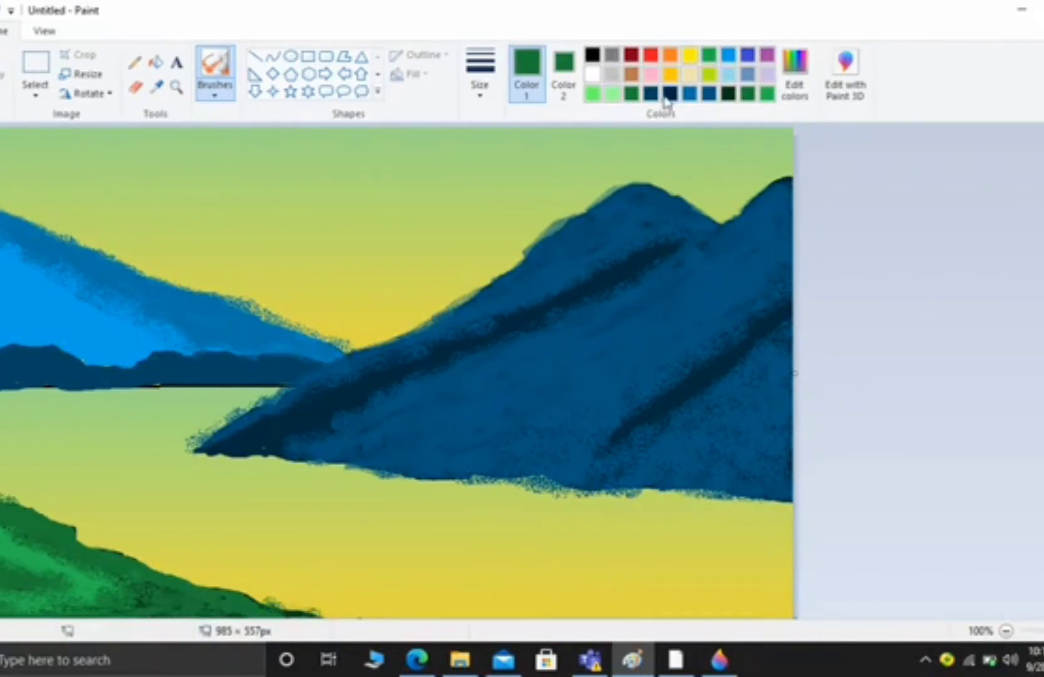
{"action": "left_click", "coordinate": [729, 94]}
{"action": "mouse_move", "coordinate": [160, 579]}
{"action": "left_mouse_down"}
{"action": "mouse_move", "coordinate": [28, 509]}
{"action": "mouse_move", "coordinate": [173, 573]}
{"action": "mouse_move", "coordinate": [34, 519]}
{"action": "mouse_move", "coordinate": [44, 537]}
{"action": "mouse_move", "coordinate": [280, 609]}
{"action": "mouse_move", "coordinate": [34, 591]}
{"action": "mouse_move", "coordinate": [9, 611]}
{"action": "left_mouse_up"}
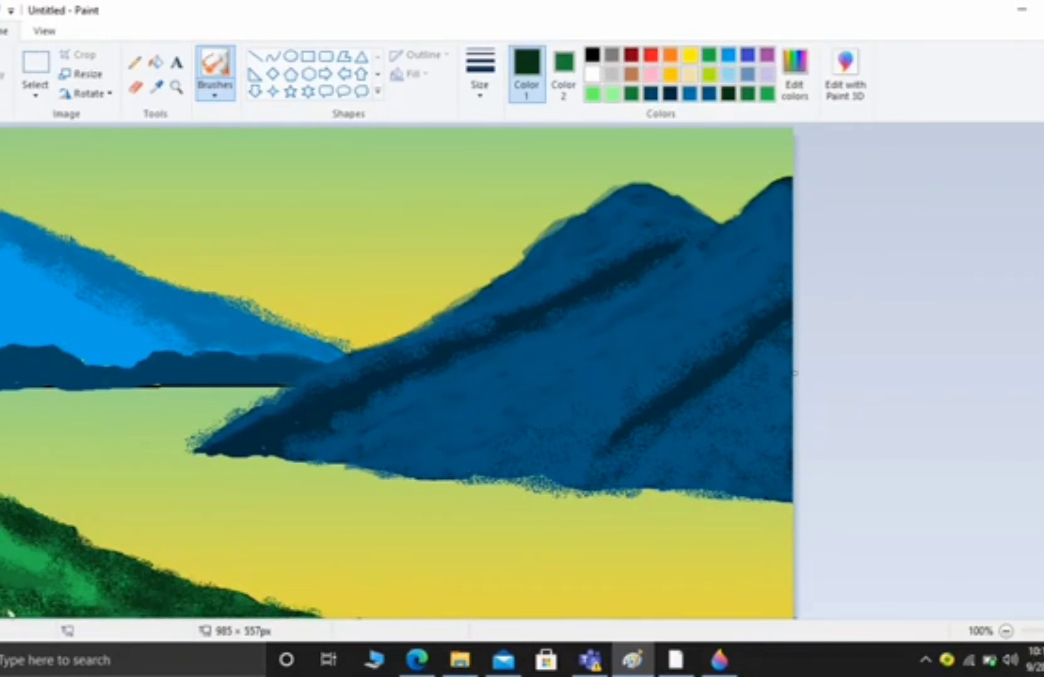
{"action": "left_click_drag", "start_coordinate": [117, 601], "coordinate": [100, 590]}
{"action": "left_click_drag", "start_coordinate": [30, 585], "coordinate": [35, 582]}
- Outline a curved tree trunk with spreading roots in black on the foreground hill, rising up in front of the far mountain
{"action": "left_click", "coordinate": [214, 92]}
{"action": "left_click", "coordinate": [213, 157]}
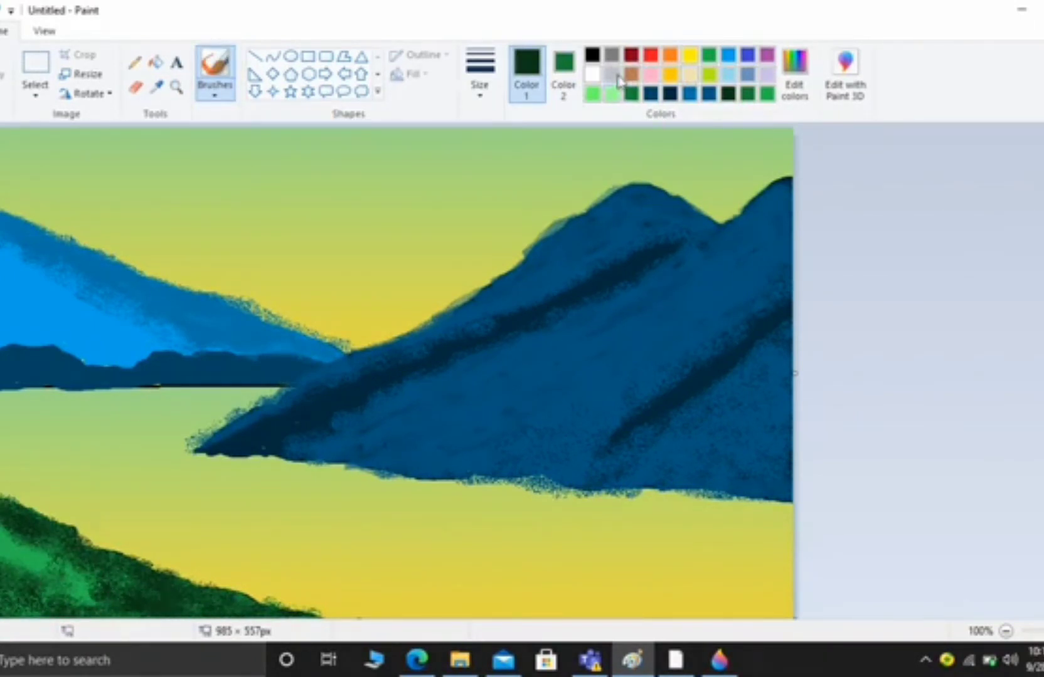
{"action": "left_click", "coordinate": [591, 54]}
{"action": "mouse_move", "coordinate": [22, 520]}
{"action": "left_mouse_down"}
{"action": "mouse_move", "coordinate": [51, 442]}
{"action": "mouse_move", "coordinate": [43, 477]}
{"action": "mouse_move", "coordinate": [51, 364]}
{"action": "left_mouse_up"}
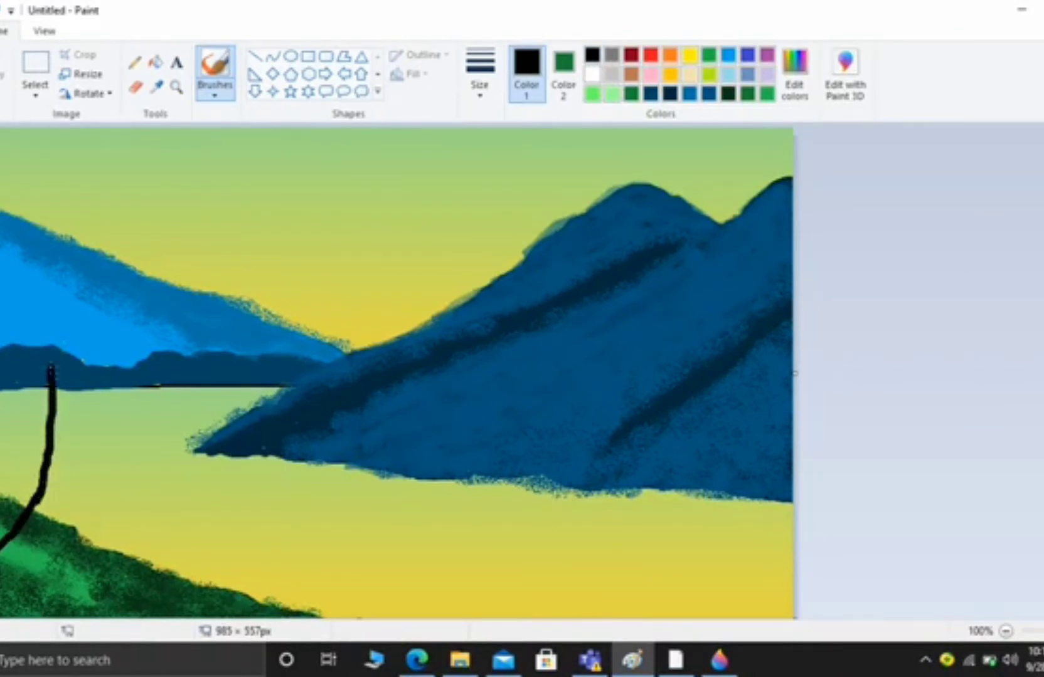
{"action": "mouse_move", "coordinate": [37, 602]}
{"action": "left_mouse_down"}
{"action": "mouse_move", "coordinate": [34, 549]}
{"action": "mouse_move", "coordinate": [58, 482]}
{"action": "mouse_move", "coordinate": [63, 393]}
{"action": "mouse_move", "coordinate": [62, 339]}
{"action": "mouse_move", "coordinate": [47, 298]}
{"action": "left_mouse_up"}
{"action": "left_click", "coordinate": [478, 86]}
{"action": "left_click", "coordinate": [492, 193]}
{"action": "left_click_drag", "start_coordinate": [51, 370], "coordinate": [44, 292]}
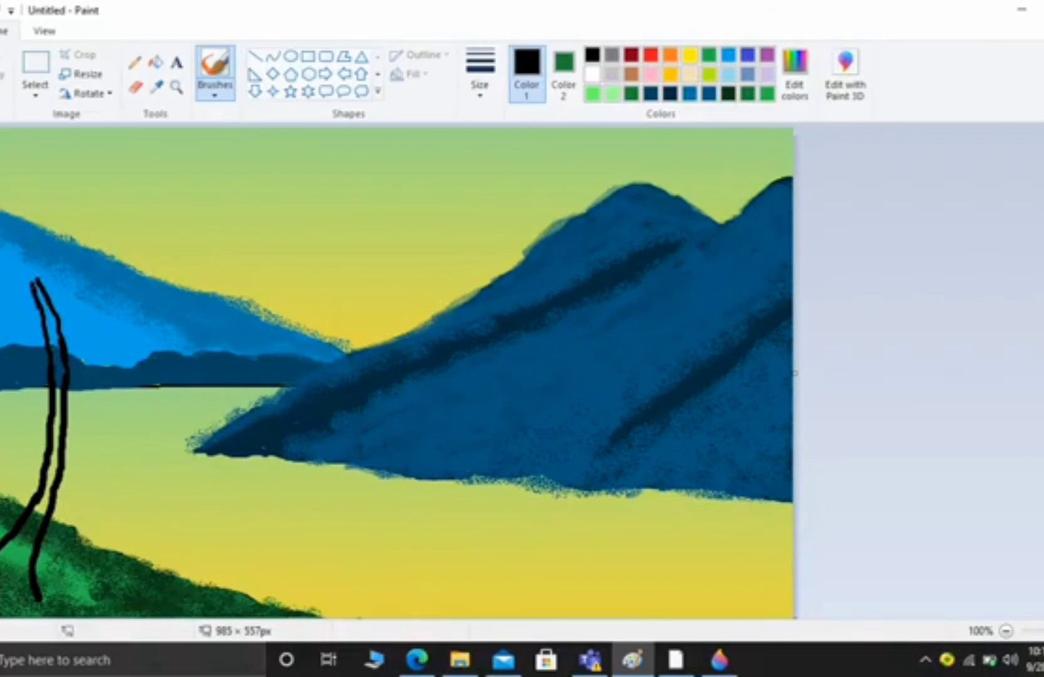
{"action": "left_click_drag", "start_coordinate": [36, 587], "coordinate": [57, 599]}
{"action": "mouse_move", "coordinate": [4, 565]}
{"action": "left_mouse_down"}
{"action": "mouse_move", "coordinate": [44, 493]}
{"action": "mouse_move", "coordinate": [60, 435]}
{"action": "mouse_move", "coordinate": [63, 363]}
{"action": "mouse_move", "coordinate": [44, 301]}
{"action": "left_mouse_up"}
- Fill the tree trunk and roots solid black with a thicker brush
{"action": "left_click", "coordinate": [479, 86]}
{"action": "left_click", "coordinate": [498, 216]}
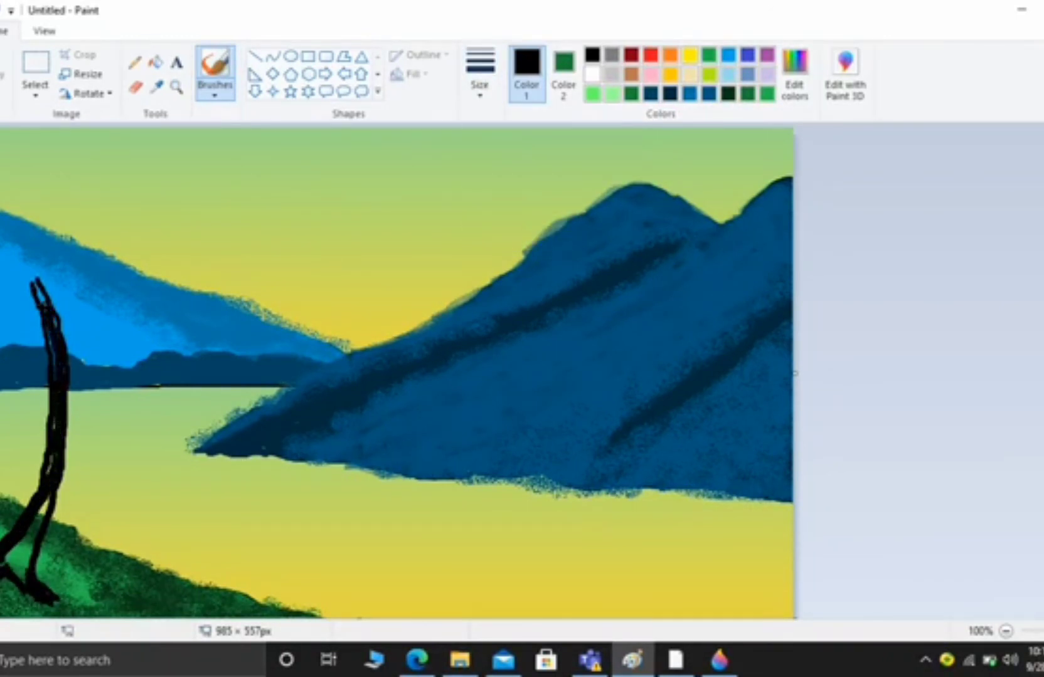
{"action": "mouse_move", "coordinate": [54, 450]}
{"action": "left_mouse_down"}
{"action": "mouse_move", "coordinate": [34, 543]}
{"action": "mouse_move", "coordinate": [5, 568]}
{"action": "left_mouse_up"}
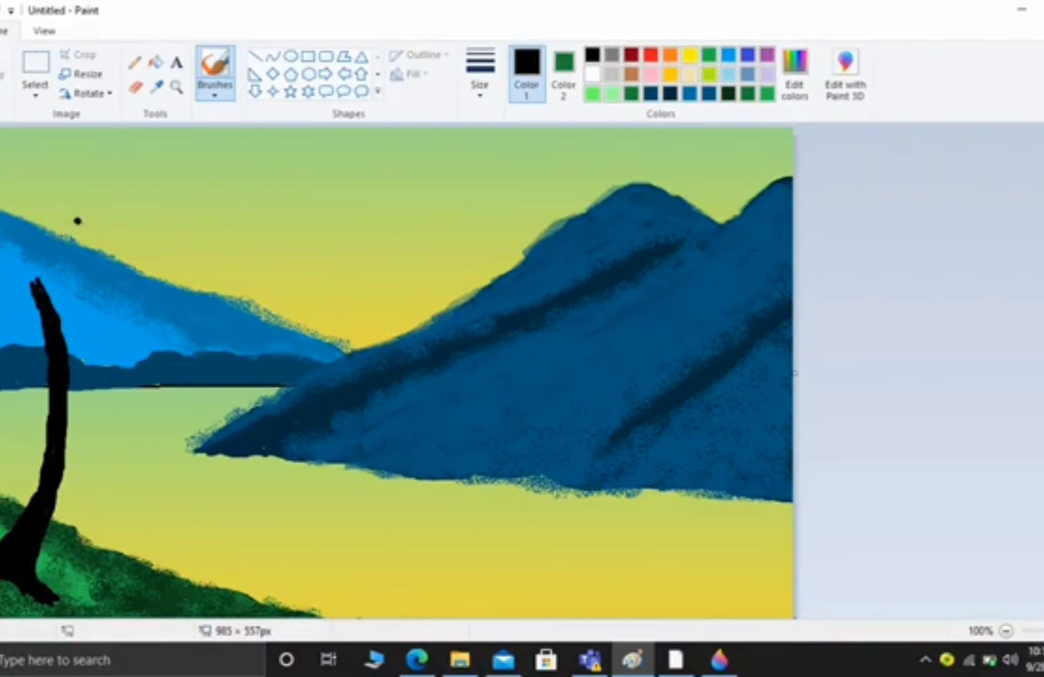
- Paint the tree's main forking branches in black with a thinner brush
{"action": "left_click", "coordinate": [482, 79]}
{"action": "left_click", "coordinate": [497, 171]}
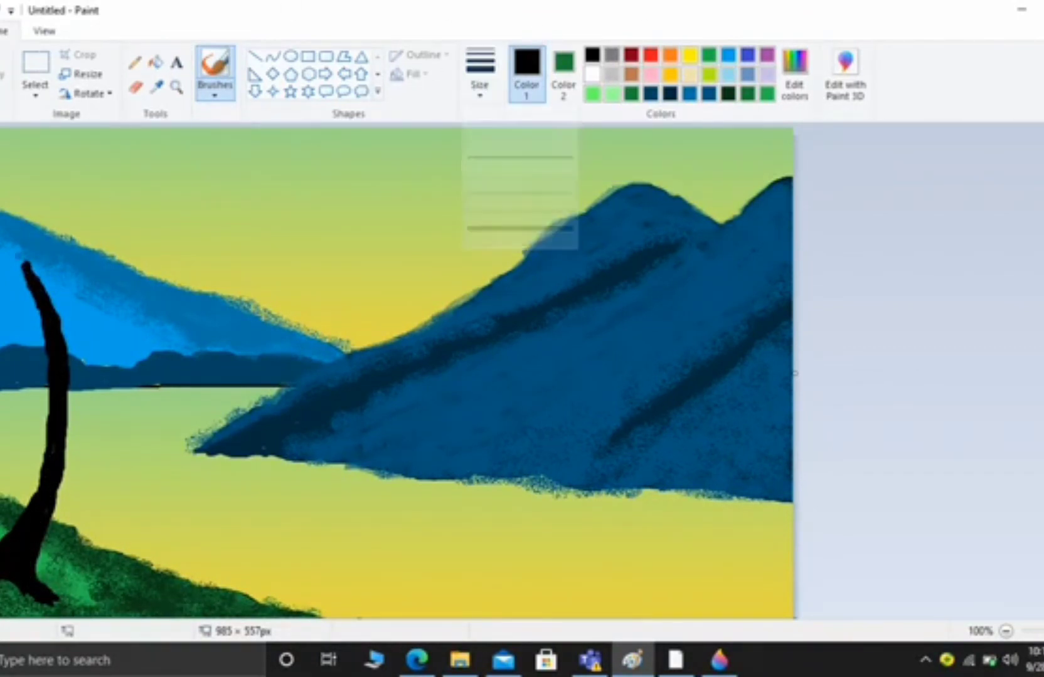
{"action": "left_click_drag", "start_coordinate": [26, 283], "coordinate": [14, 198]}
{"action": "left_click_drag", "start_coordinate": [47, 361], "coordinate": [17, 326]}
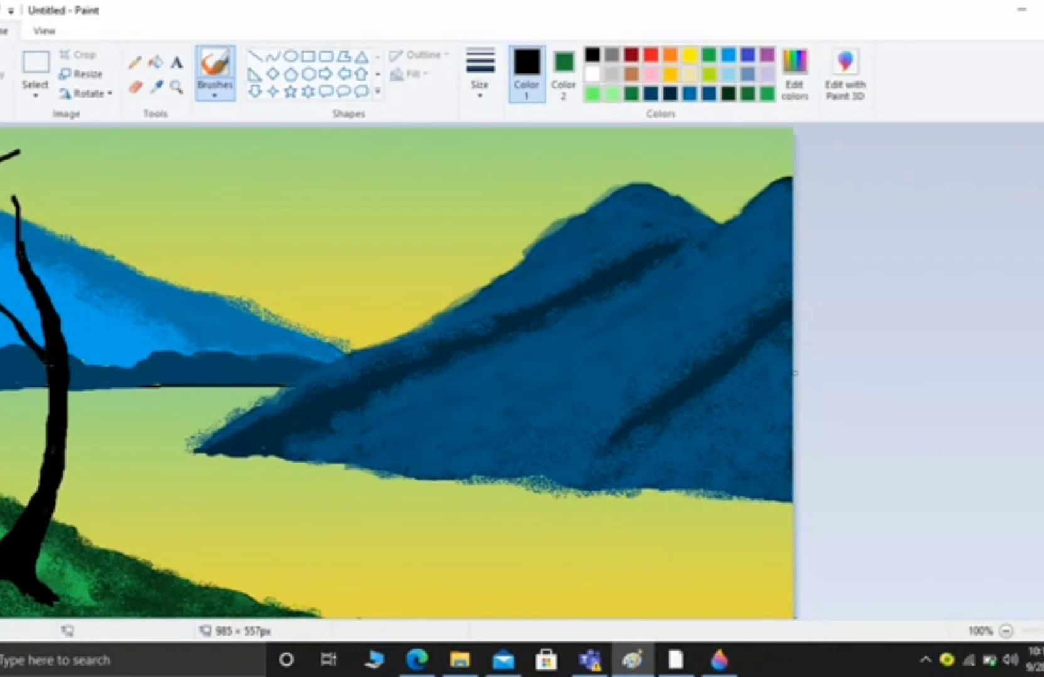
{"action": "left_click_drag", "start_coordinate": [53, 299], "coordinate": [99, 179]}
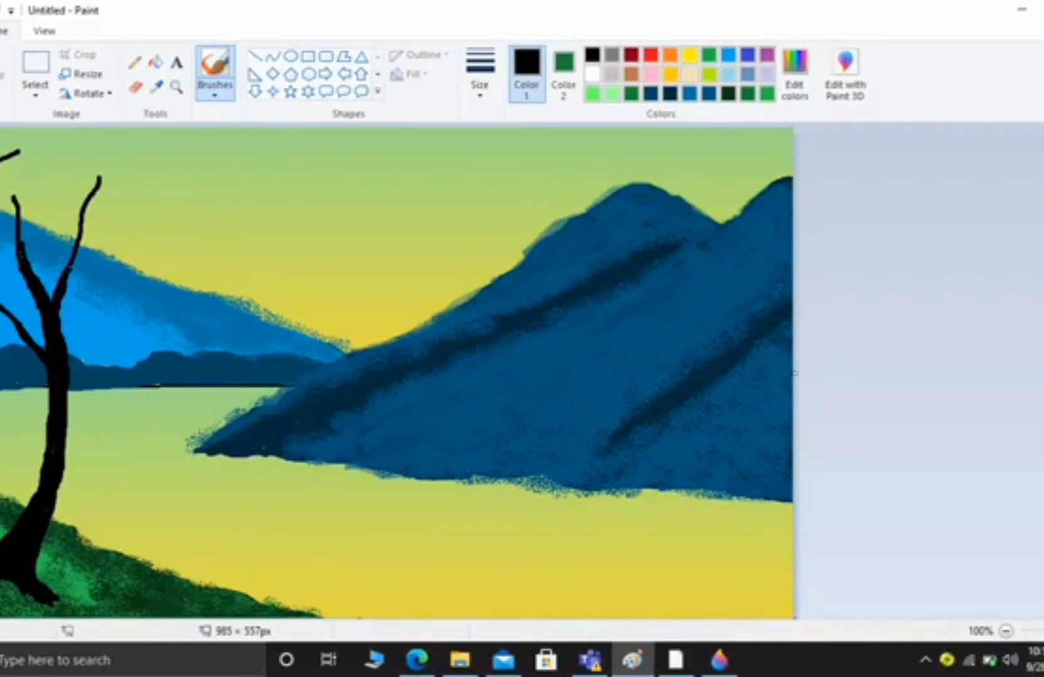
{"action": "mouse_move", "coordinate": [80, 228]}
{"action": "left_mouse_down"}
{"action": "mouse_move", "coordinate": [86, 155]}
{"action": "mouse_move", "coordinate": [98, 219]}
{"action": "left_mouse_up"}
- Add fine black twigs between the main branches and a long thin branch reaching right from the treetop
{"action": "left_click", "coordinate": [481, 79]}
{"action": "left_click", "coordinate": [497, 140]}
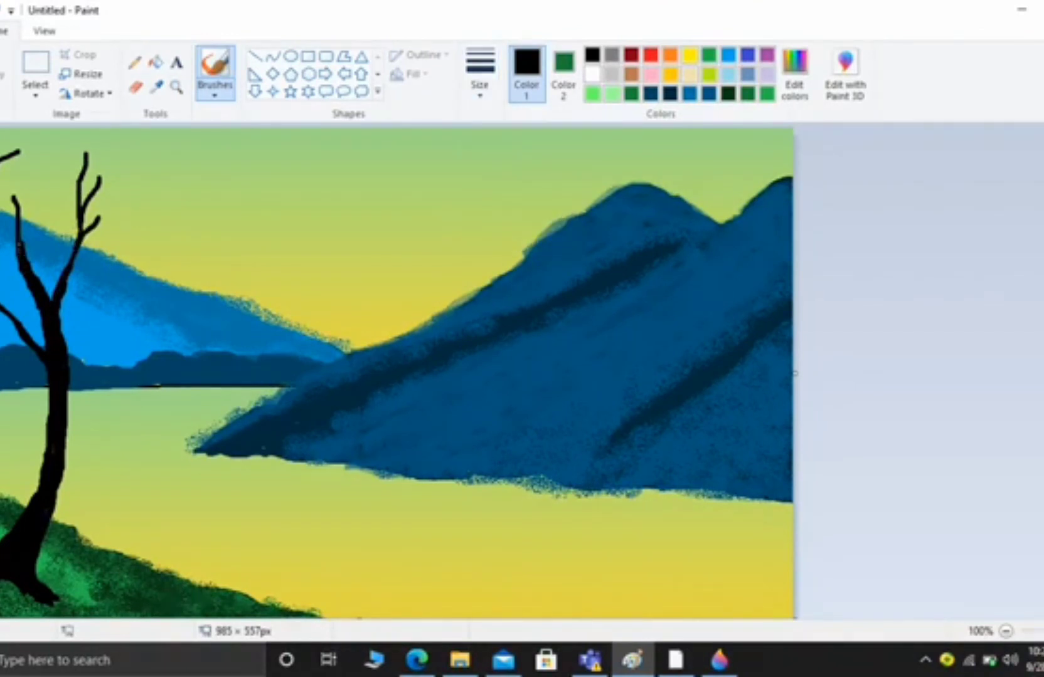
{"action": "left_click_drag", "start_coordinate": [20, 239], "coordinate": [73, 150]}
{"action": "mouse_move", "coordinate": [80, 270]}
{"action": "left_mouse_down"}
{"action": "mouse_move", "coordinate": [160, 235]}
{"action": "mouse_move", "coordinate": [137, 163]}
{"action": "mouse_move", "coordinate": [199, 152]}
{"action": "left_mouse_up"}
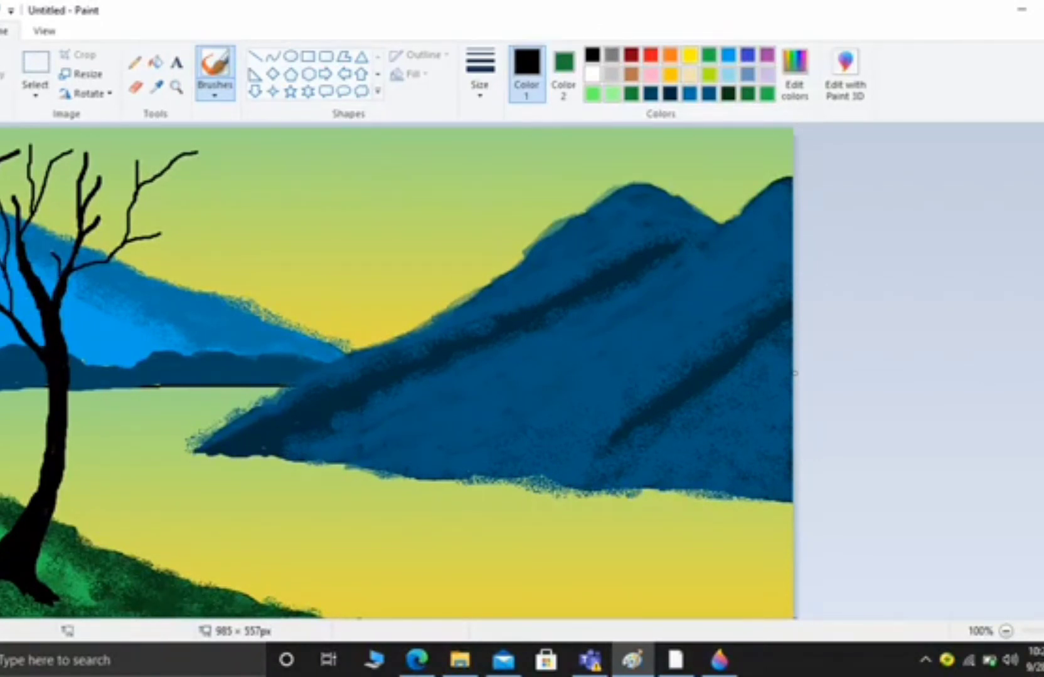
{"action": "left_click", "coordinate": [480, 78]}
{"action": "left_click", "coordinate": [496, 140]}
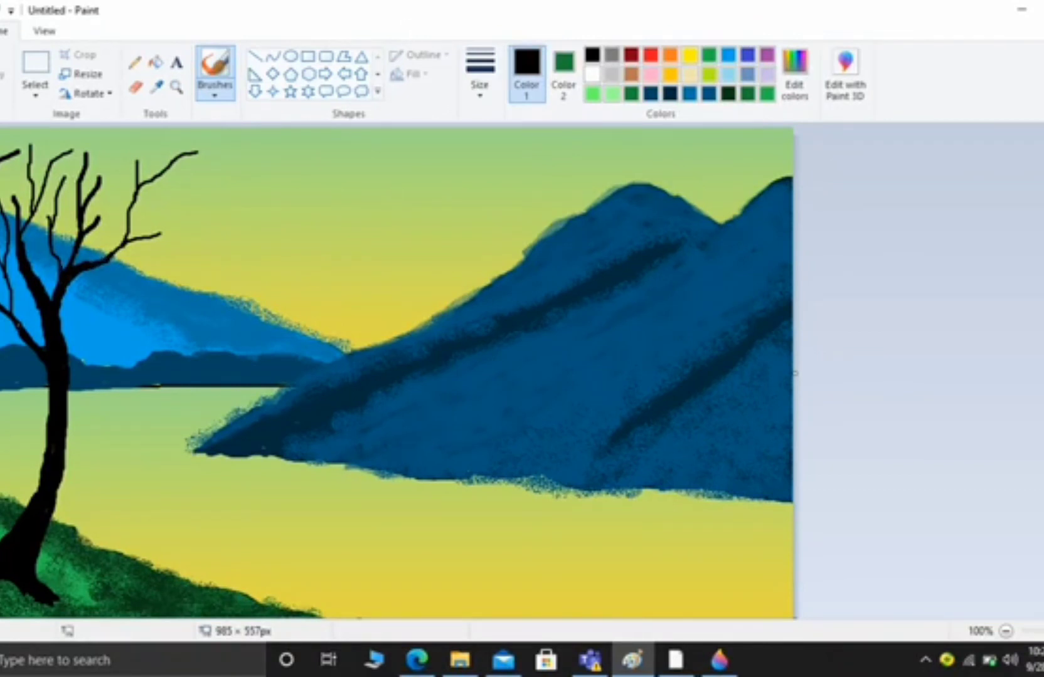
- Extend the tree's right-hand branches with more black forked twigs at their tips
{"action": "left_click", "coordinate": [487, 96]}
{"action": "left_click", "coordinate": [497, 165]}
{"action": "mouse_move", "coordinate": [141, 180]}
{"action": "left_mouse_down"}
{"action": "mouse_move", "coordinate": [214, 193]}
{"action": "mouse_move", "coordinate": [225, 136]}
{"action": "left_mouse_up"}
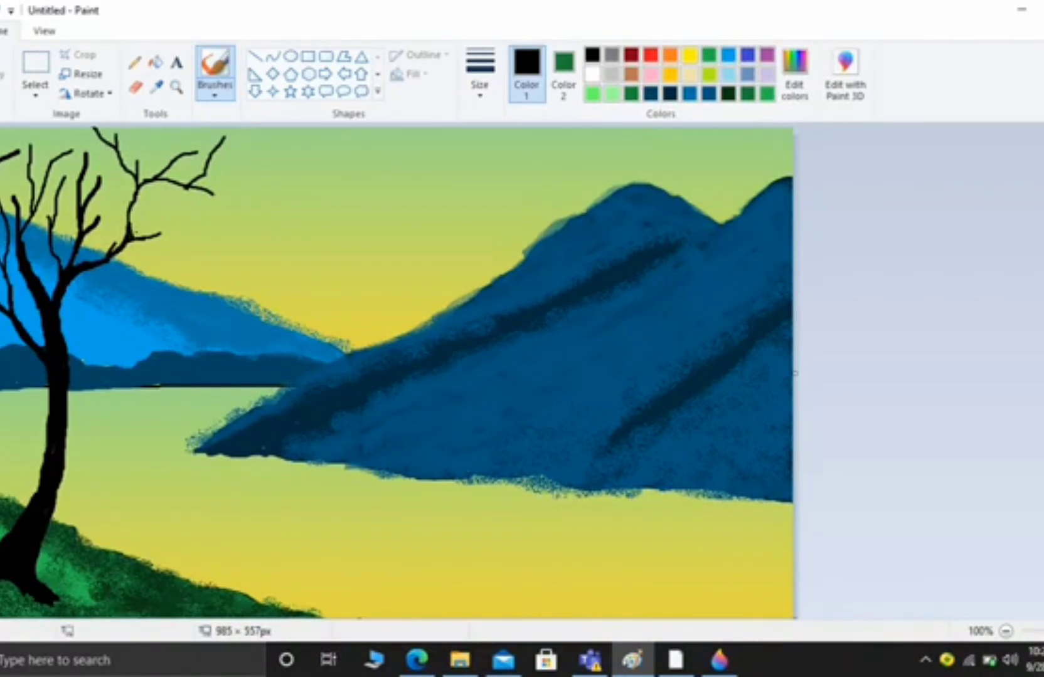
{"action": "left_click_drag", "start_coordinate": [157, 244], "coordinate": [208, 264]}
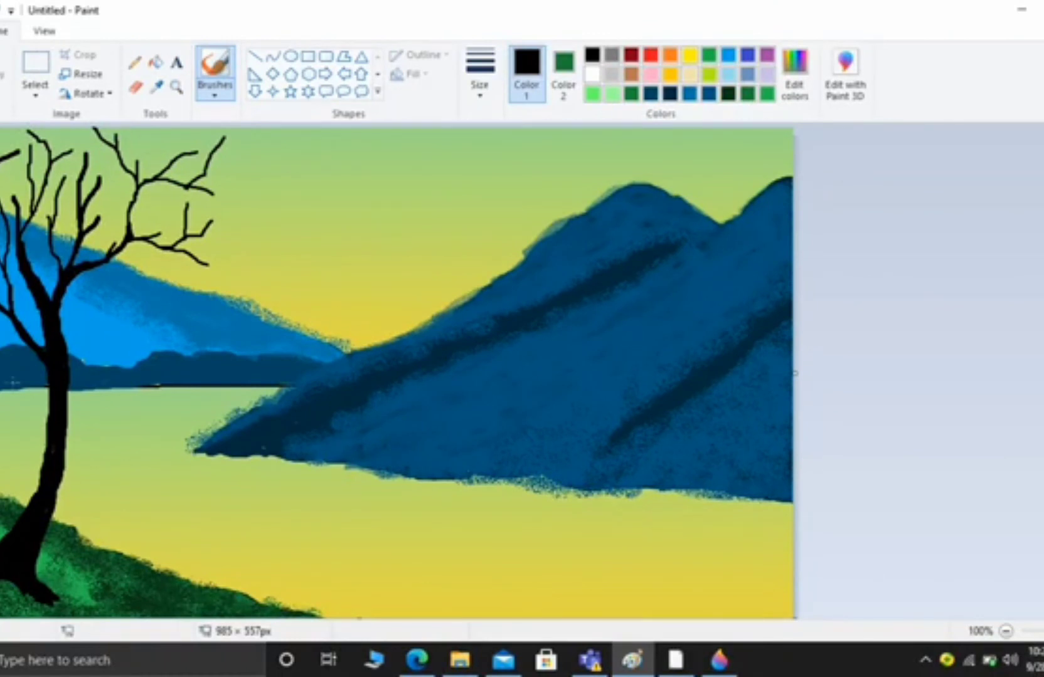
{"action": "left_click_drag", "start_coordinate": [192, 242], "coordinate": [252, 222]}
{"action": "left_click_drag", "start_coordinate": [243, 208], "coordinate": [232, 236]}
{"action": "key", "text": "ctrl+z"}
{"action": "left_click", "coordinate": [219, 97]}
{"action": "left_click", "coordinate": [321, 123]}
{"action": "left_click", "coordinate": [631, 97]}
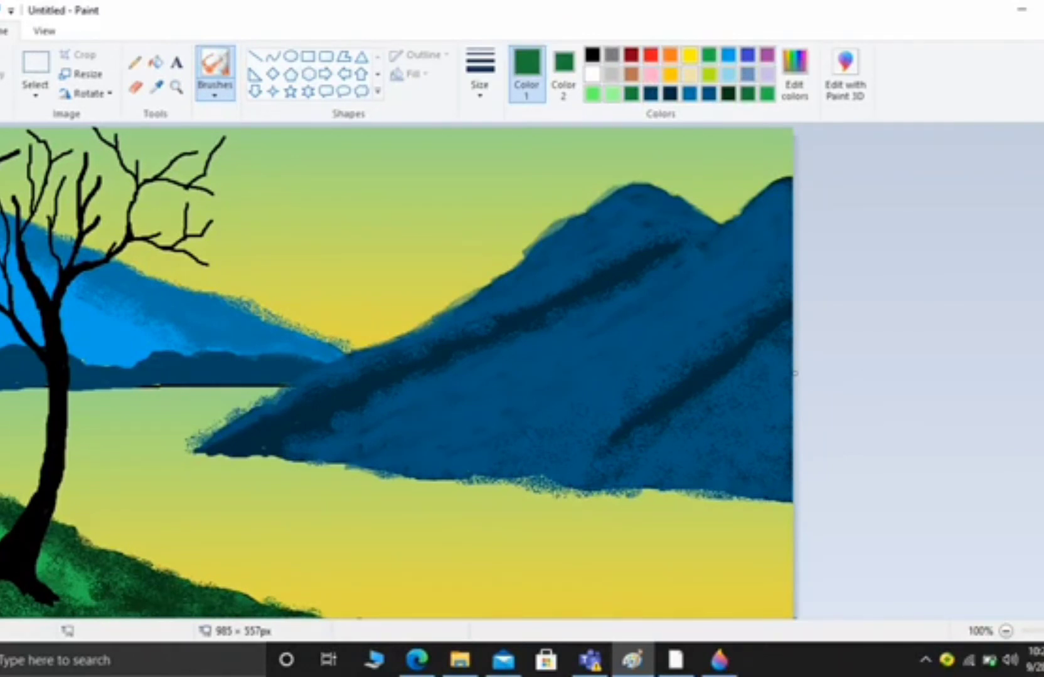
- Mix a light blue and brush it over the lake beneath the distant hills and along the right mountain's base
{"action": "left_click", "coordinate": [748, 71]}
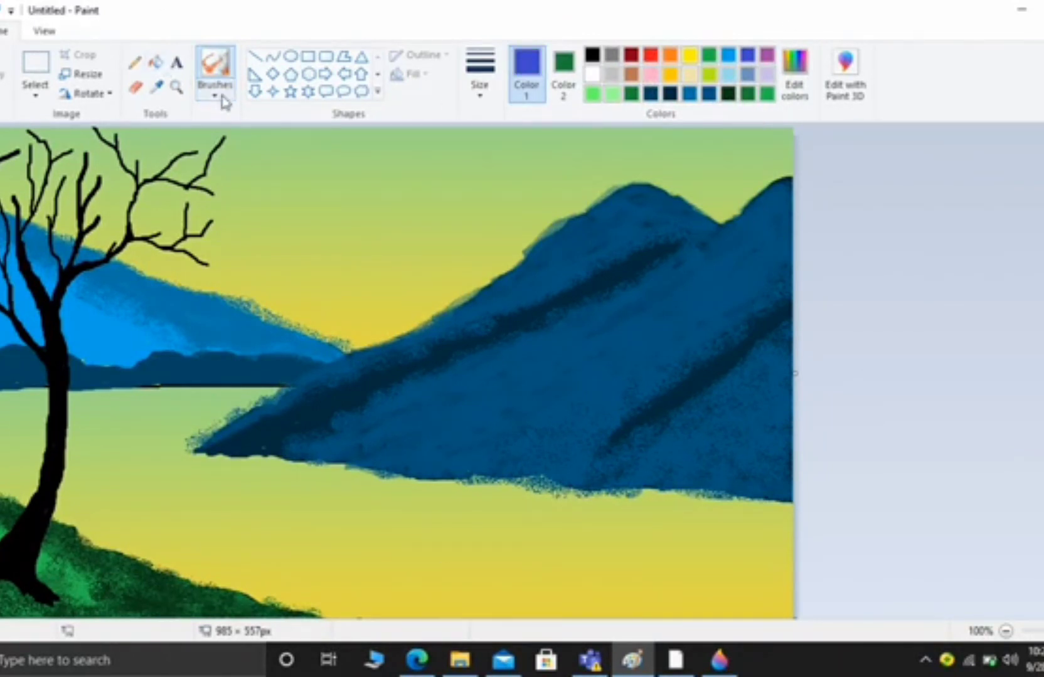
{"action": "left_click", "coordinate": [794, 74]}
{"action": "left_click", "coordinate": [357, 445]}
{"action": "mouse_move", "coordinate": [151, 436]}
{"action": "left_mouse_down"}
{"action": "mouse_move", "coordinate": [126, 392]}
{"action": "mouse_move", "coordinate": [148, 467]}
{"action": "mouse_move", "coordinate": [214, 408]}
{"action": "mouse_move", "coordinate": [163, 387]}
{"action": "left_mouse_up"}
{"action": "mouse_move", "coordinate": [213, 415]}
{"action": "left_mouse_down"}
{"action": "mouse_move", "coordinate": [164, 461]}
{"action": "mouse_move", "coordinate": [100, 417]}
{"action": "mouse_move", "coordinate": [126, 390]}
{"action": "left_mouse_up"}
{"action": "mouse_move", "coordinate": [621, 562]}
{"action": "left_mouse_down"}
{"action": "mouse_move", "coordinate": [765, 561]}
{"action": "mouse_move", "coordinate": [790, 518]}
{"action": "mouse_move", "coordinate": [196, 454]}
{"action": "left_mouse_up"}
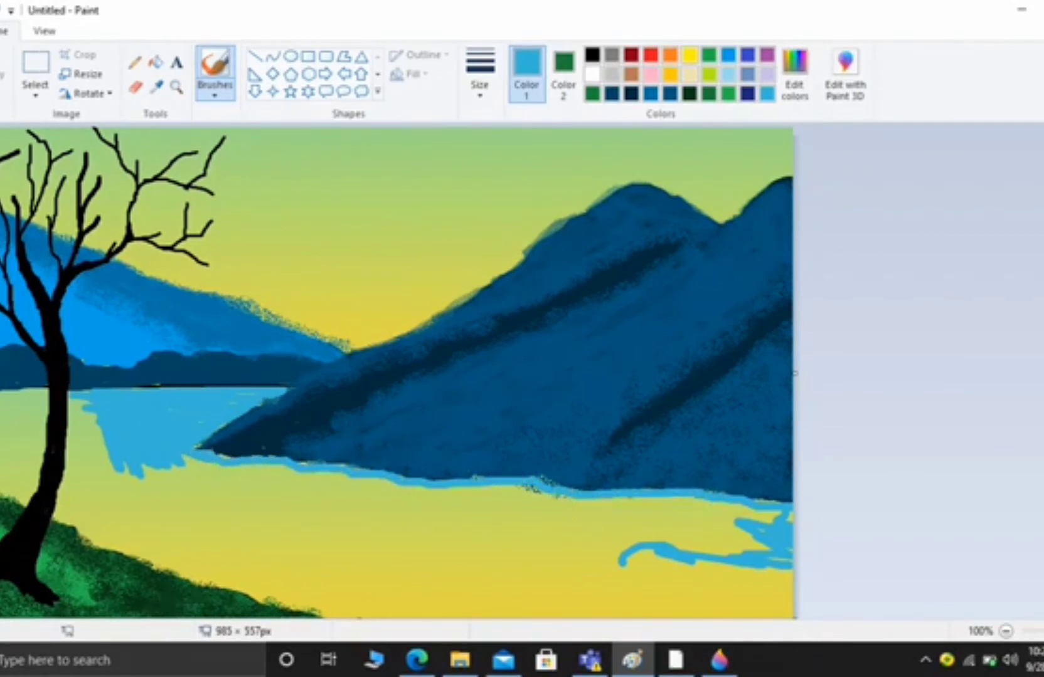
{"action": "mouse_move", "coordinate": [512, 505]}
{"action": "left_mouse_down"}
{"action": "mouse_move", "coordinate": [784, 572]}
{"action": "mouse_move", "coordinate": [715, 522]}
{"action": "mouse_move", "coordinate": [428, 492]}
{"action": "mouse_move", "coordinate": [735, 503]}
{"action": "mouse_move", "coordinate": [740, 595]}
{"action": "mouse_move", "coordinate": [241, 468]}
{"action": "mouse_move", "coordinate": [317, 516]}
{"action": "mouse_move", "coordinate": [395, 536]}
{"action": "mouse_move", "coordinate": [492, 539]}
{"action": "mouse_move", "coordinate": [338, 477]}
{"action": "mouse_move", "coordinate": [605, 541]}
{"action": "mouse_move", "coordinate": [727, 530]}
{"action": "left_mouse_up"}
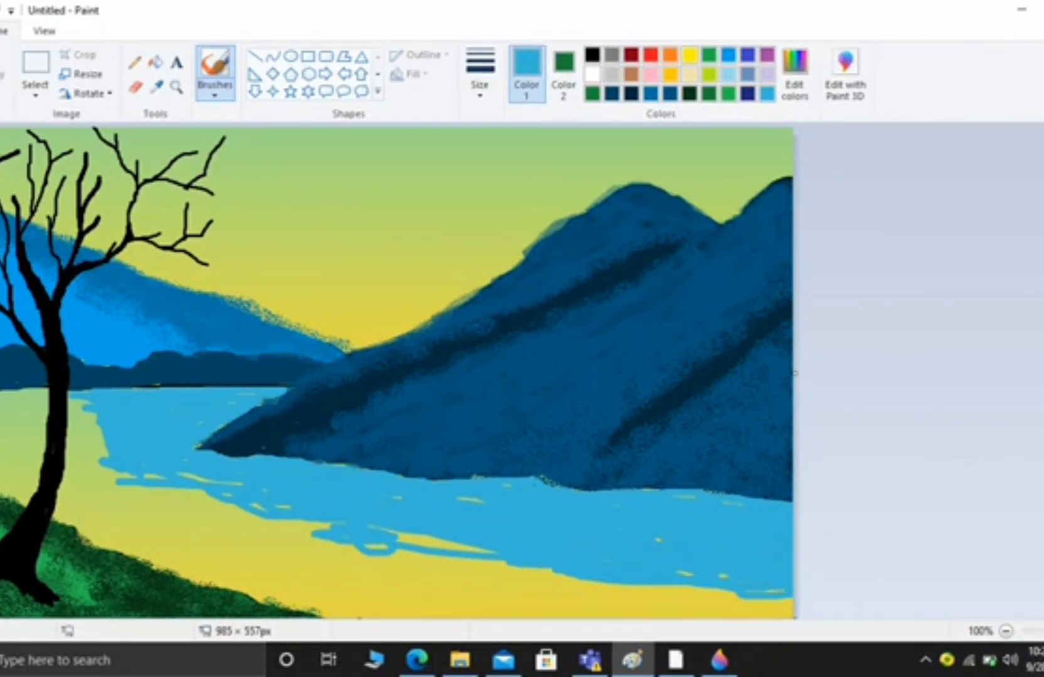
{"action": "mouse_move", "coordinate": [243, 483]}
{"action": "left_mouse_down"}
{"action": "mouse_move", "coordinate": [94, 458]}
{"action": "mouse_move", "coordinate": [74, 402]}
{"action": "left_mouse_up"}
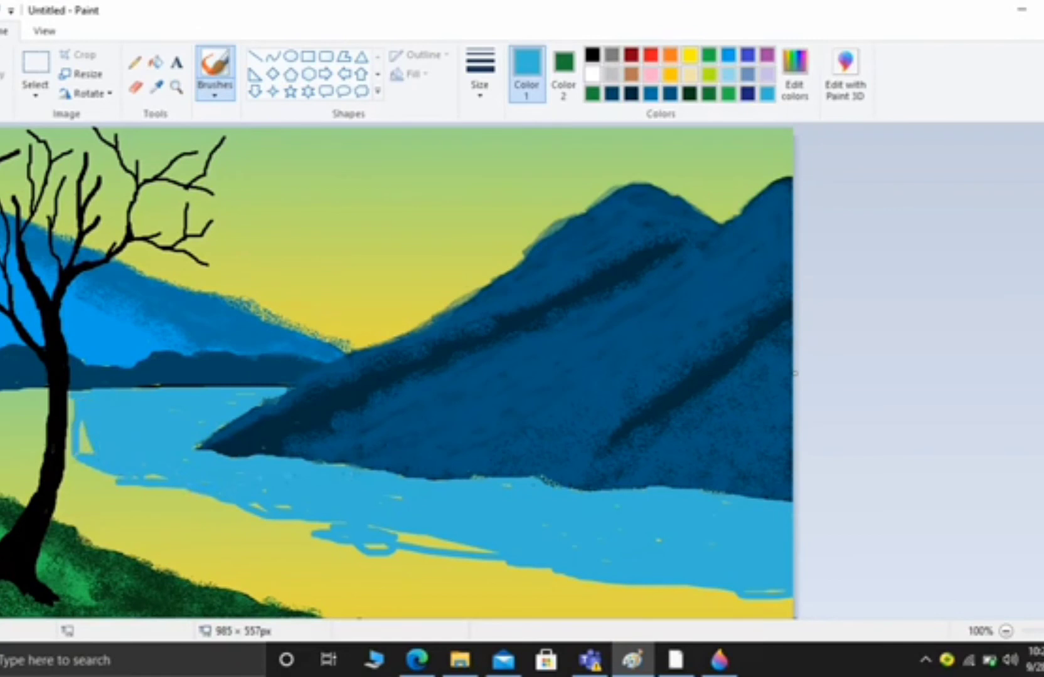
- Trace thin white pencil highlights along the left edge of the tree trunk and its lower branches
{"action": "left_click", "coordinate": [214, 94]}
{"action": "left_click", "coordinate": [134, 61]}
{"action": "left_click", "coordinate": [591, 74]}
{"action": "mouse_move", "coordinate": [50, 586]}
{"action": "left_mouse_down"}
{"action": "mouse_move", "coordinate": [71, 325]}
{"action": "mouse_move", "coordinate": [24, 265]}
{"action": "mouse_move", "coordinate": [14, 199]}
{"action": "left_mouse_up"}
{"action": "left_click", "coordinate": [1, 10]}
{"action": "left_click", "coordinate": [480, 82]}
{"action": "left_click", "coordinate": [507, 133]}
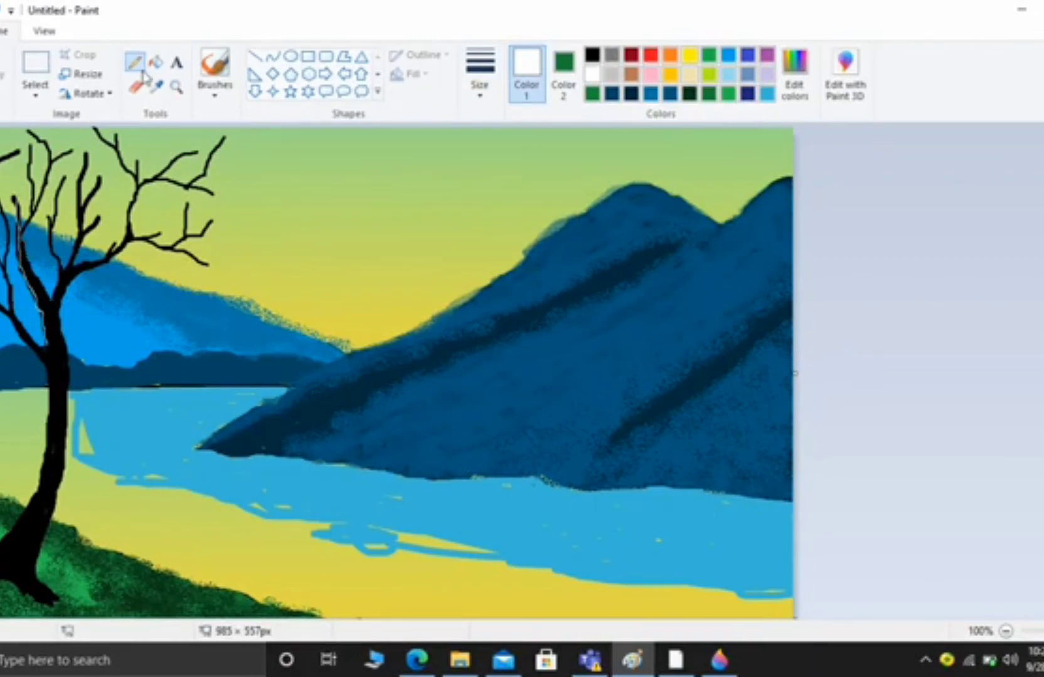
{"action": "left_click", "coordinate": [1, 11]}
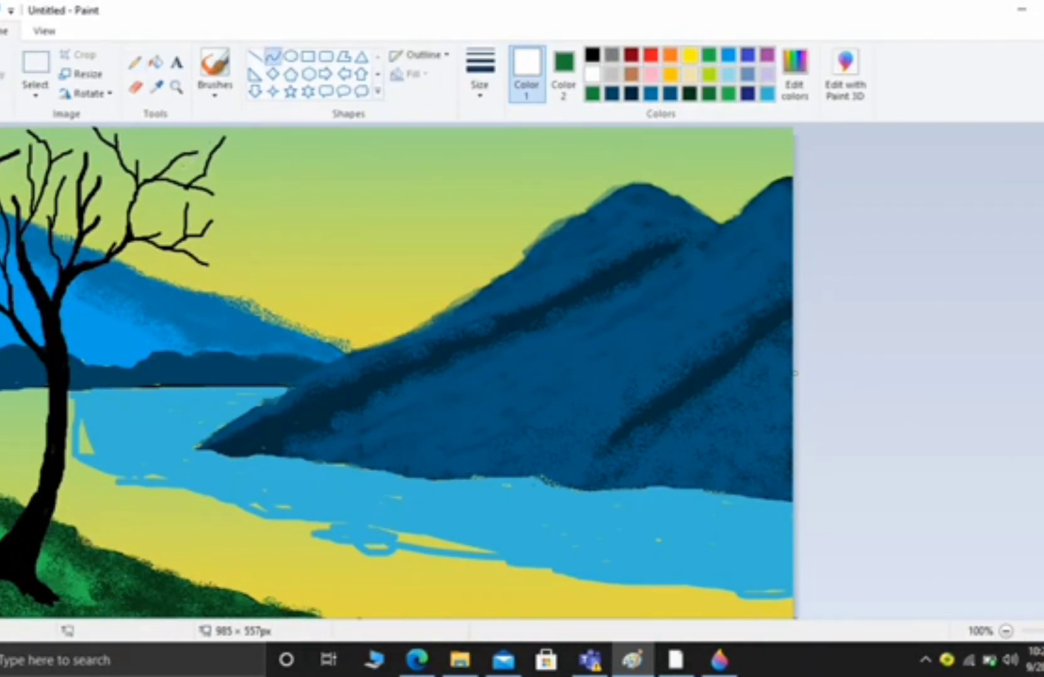
{"action": "mouse_move", "coordinate": [40, 487]}
{"action": "left_mouse_down"}
{"action": "mouse_move", "coordinate": [51, 411]}
{"action": "mouse_move", "coordinate": [30, 337]}
{"action": "left_mouse_up"}
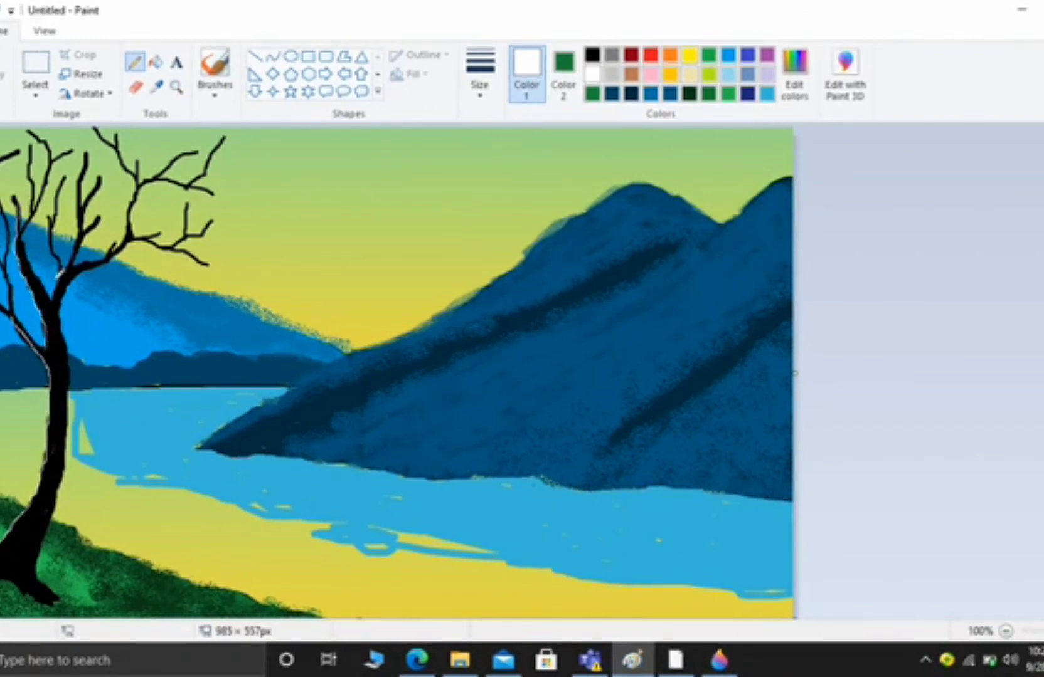
- Brush more light blue along the lake's lower boundary and beside the right edge of the tree trunk
{"action": "left_click", "coordinate": [214, 69]}
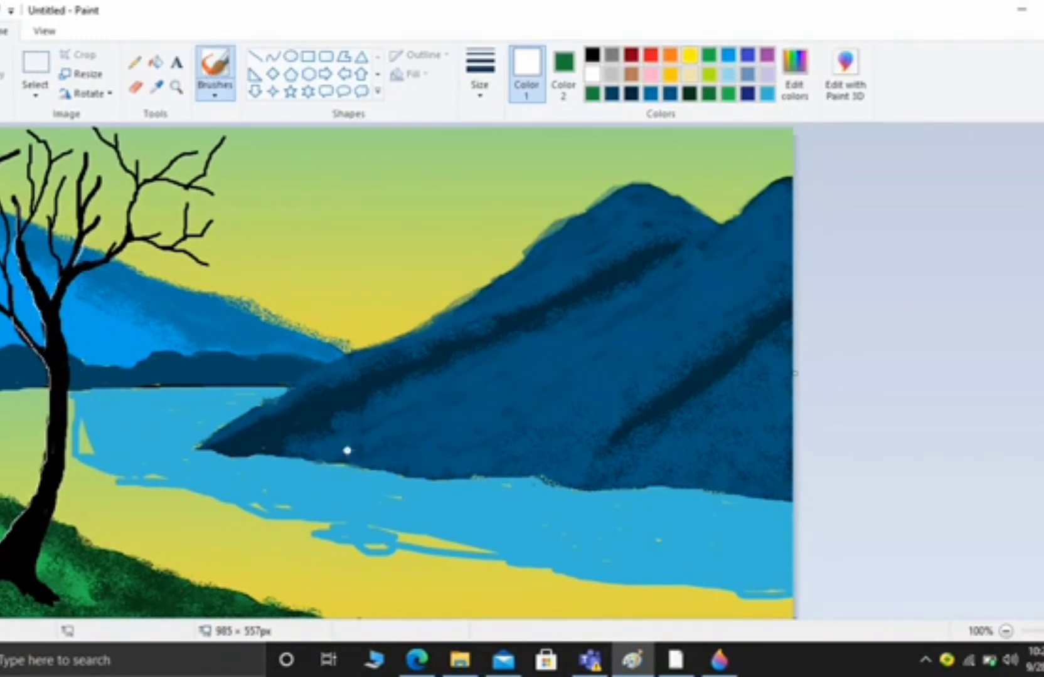
{"action": "left_click", "coordinate": [766, 94]}
{"action": "left_click_drag", "start_coordinate": [484, 581], "coordinate": [207, 499]}
{"action": "left_click_drag", "start_coordinate": [71, 393], "coordinate": [58, 516]}
{"action": "mouse_move", "coordinate": [95, 493]}
{"action": "left_mouse_down"}
{"action": "mouse_move", "coordinate": [147, 521]}
{"action": "mouse_move", "coordinate": [265, 525]}
{"action": "left_mouse_up"}
- Set both colours to light blue and cover the lake below the right mountain's tip with a filled ellipse
{"action": "left_click", "coordinate": [291, 56]}
{"action": "left_click_drag", "start_coordinate": [107, 412], "coordinate": [272, 571]}
{"action": "left_click", "coordinate": [563, 74]}
{"action": "left_click", "coordinate": [766, 94]}
{"action": "left_click_drag", "start_coordinate": [272, 412], "coordinate": [290, 450]}
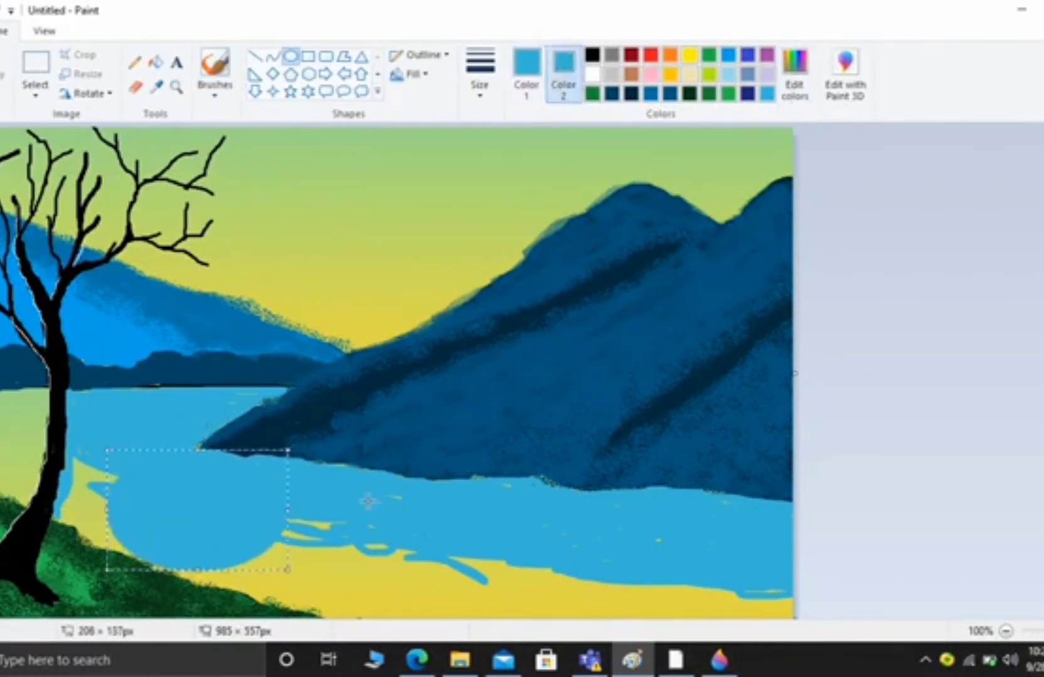
- Cover the rest of the lake with light blue ellipses, along the foreground hill, at the lower right and left of the trunk
{"action": "left_click_drag", "start_coordinate": [290, 570], "coordinate": [459, 581]}
{"action": "left_click_drag", "start_coordinate": [432, 511], "coordinate": [669, 573]}
{"action": "left_click_drag", "start_coordinate": [696, 578], "coordinate": [853, 578]}
{"action": "left_click_drag", "start_coordinate": [144, 456], "coordinate": [308, 583]}
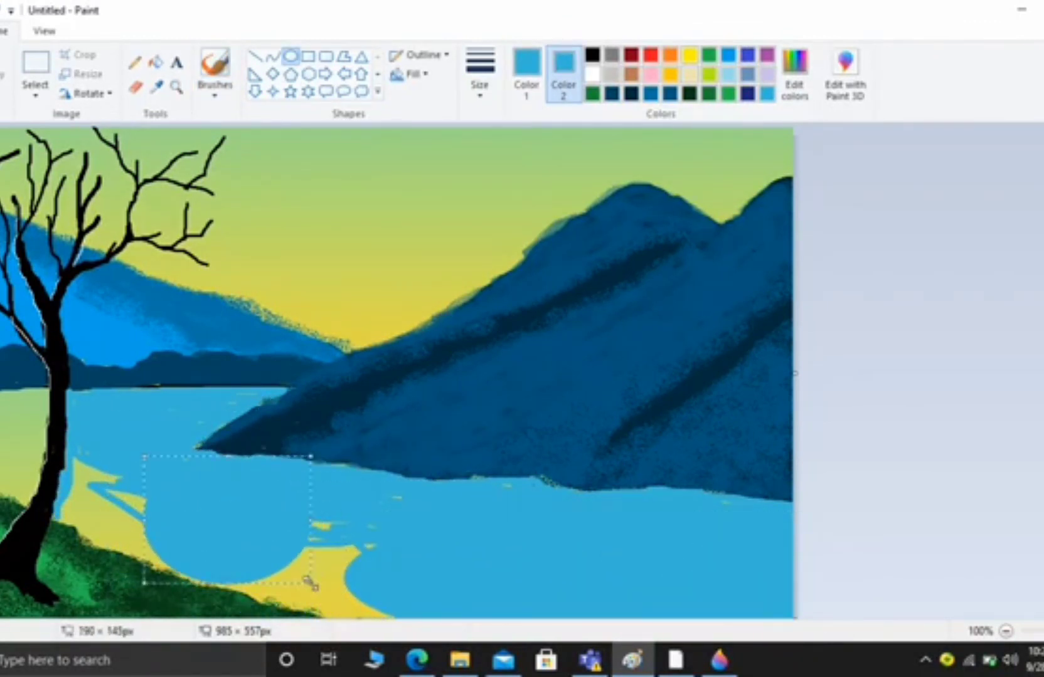
{"action": "left_click_drag", "start_coordinate": [272, 527], "coordinate": [393, 619]}
{"action": "mouse_move", "coordinate": [91, 437]}
{"action": "left_mouse_down"}
{"action": "mouse_move", "coordinate": [179, 556]}
{"action": "mouse_move", "coordinate": [138, 545]}
{"action": "left_mouse_up"}
{"action": "left_click_drag", "start_coordinate": [0, 398], "coordinate": [43, 475]}
{"action": "left_click", "coordinate": [36, 490]}
- Fill the remaining yellow gaps along the foreground hill's edge and left of the trunk with thick light blue strokes
{"action": "left_click", "coordinate": [274, 59]}
{"action": "left_click_drag", "start_coordinate": [291, 610], "coordinate": [207, 580]}
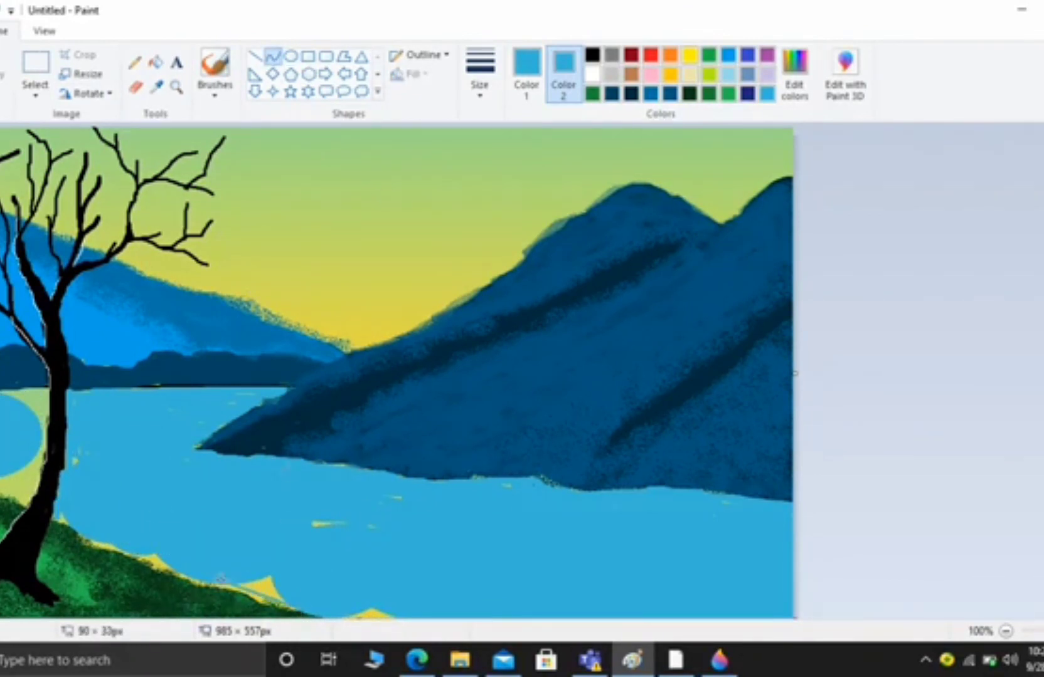
{"action": "left_click", "coordinate": [479, 72]}
{"action": "left_click", "coordinate": [520, 233]}
{"action": "left_click", "coordinate": [303, 552]}
{"action": "left_click", "coordinate": [215, 64]}
{"action": "left_click_drag", "start_coordinate": [286, 604], "coordinate": [91, 544]}
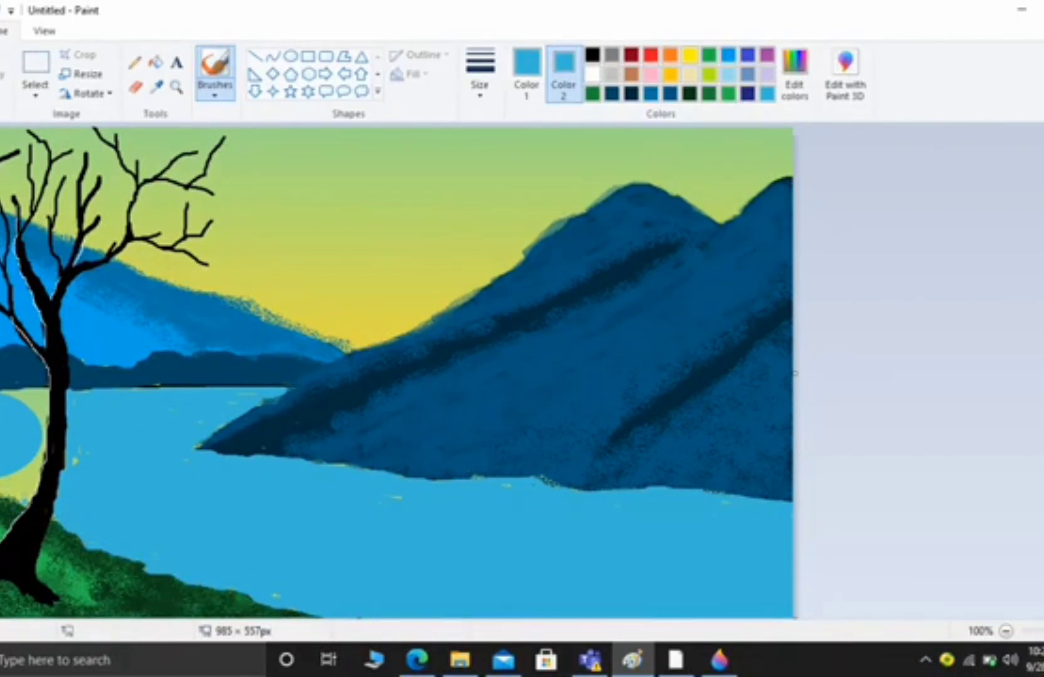
{"action": "left_click_drag", "start_coordinate": [40, 467], "coordinate": [30, 406]}
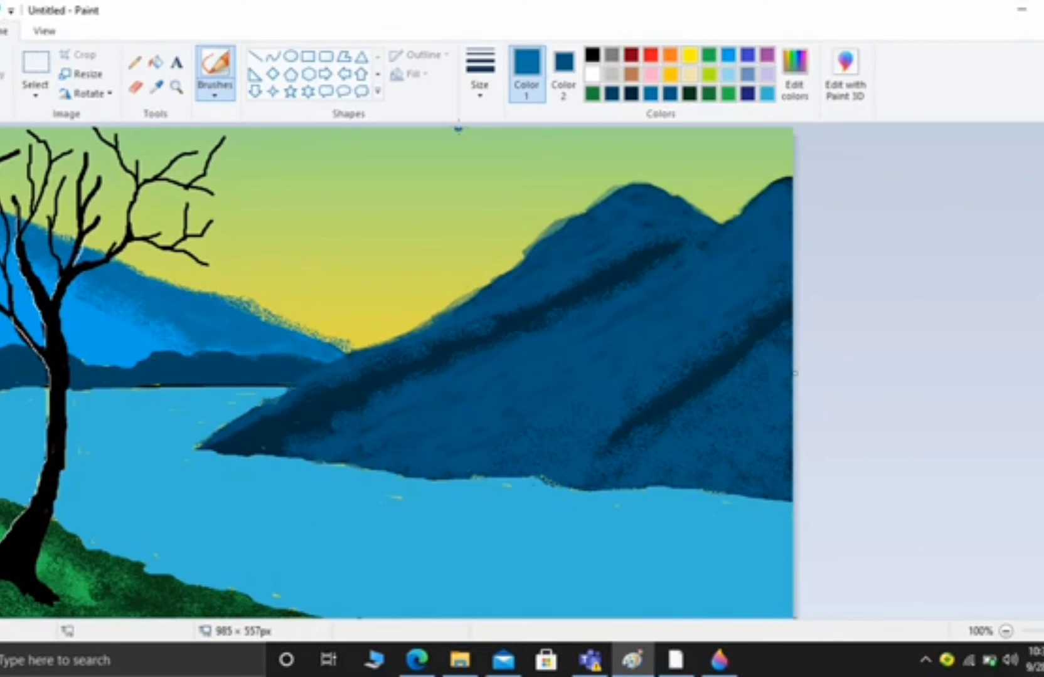
- Brush a white edge along the right mountain's waterline and draw short white pencil ripples on the lake
{"action": "left_click", "coordinate": [592, 74]}
{"action": "mouse_move", "coordinate": [345, 468]}
{"action": "left_mouse_down"}
{"action": "mouse_move", "coordinate": [195, 447]}
{"action": "mouse_move", "coordinate": [516, 478]}
{"action": "left_mouse_up"}
{"action": "left_click", "coordinate": [480, 72]}
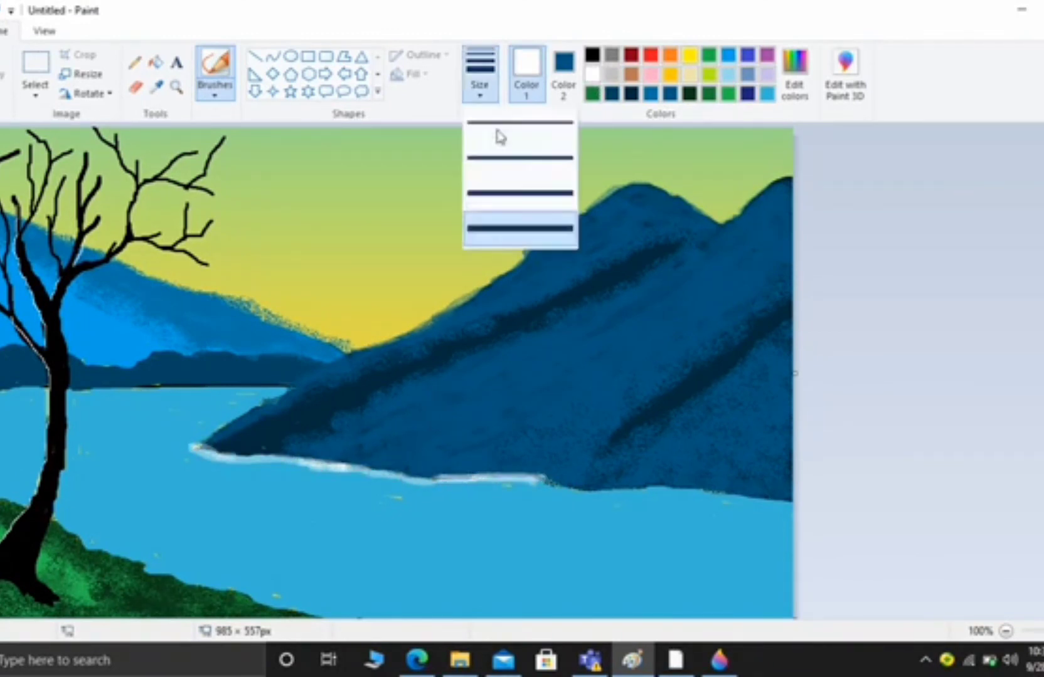
{"action": "left_click", "coordinate": [496, 137]}
{"action": "left_click", "coordinate": [215, 91]}
{"action": "left_click", "coordinate": [135, 61]}
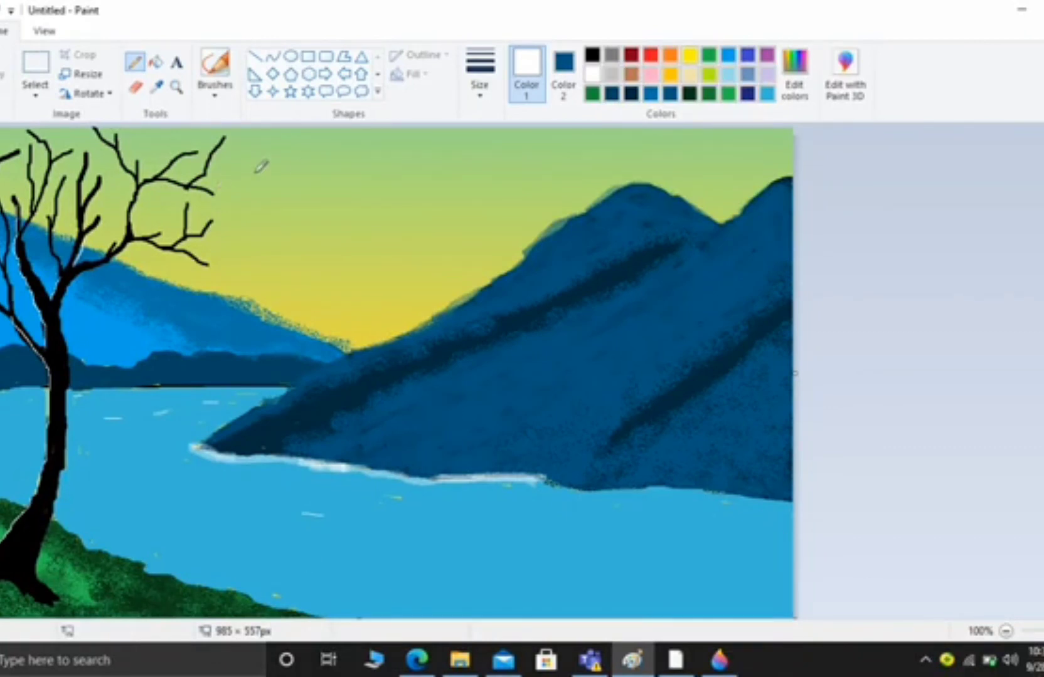
- Choose dark green and spray a foliage patch over the tree's outer right branches
{"action": "left_click", "coordinate": [214, 63]}
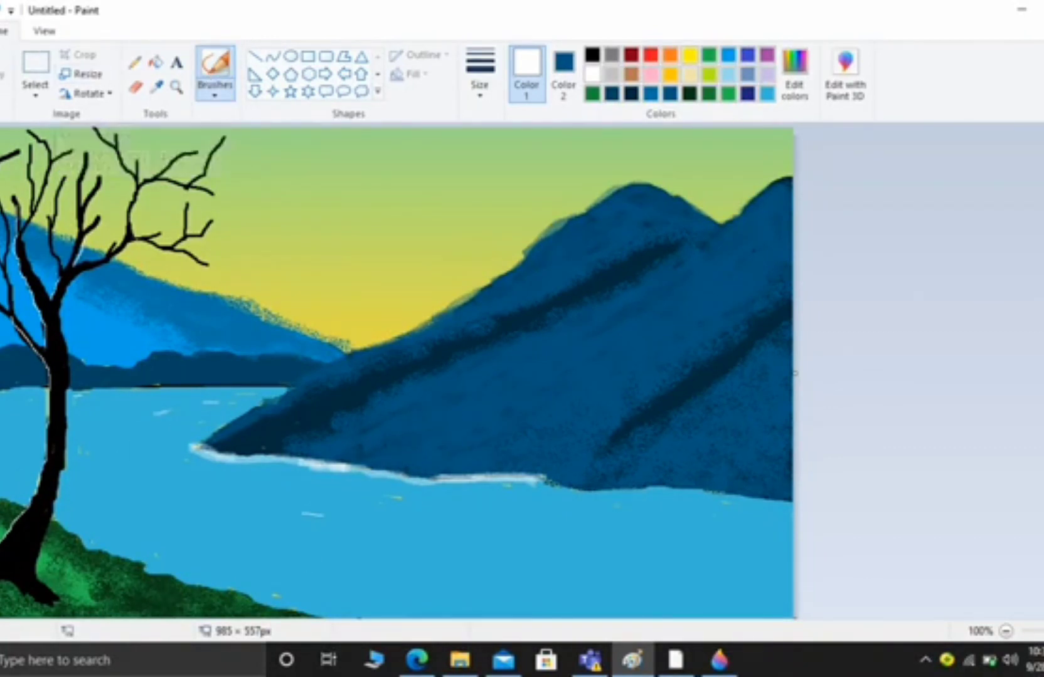
{"action": "left_click", "coordinate": [215, 91]}
{"action": "left_click", "coordinate": [255, 164]}
{"action": "left_click", "coordinate": [591, 93]}
{"action": "left_click_drag", "start_coordinate": [1, 461], "coordinate": [2, 477]}
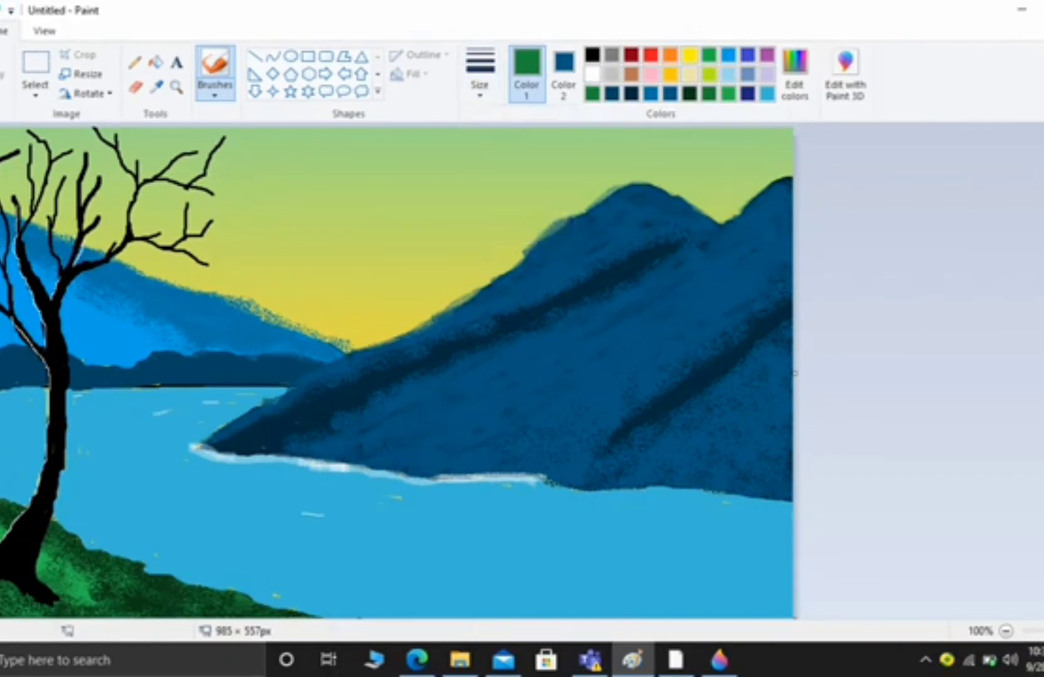
{"action": "left_click_drag", "start_coordinate": [3, 491], "coordinate": [463, 612]}
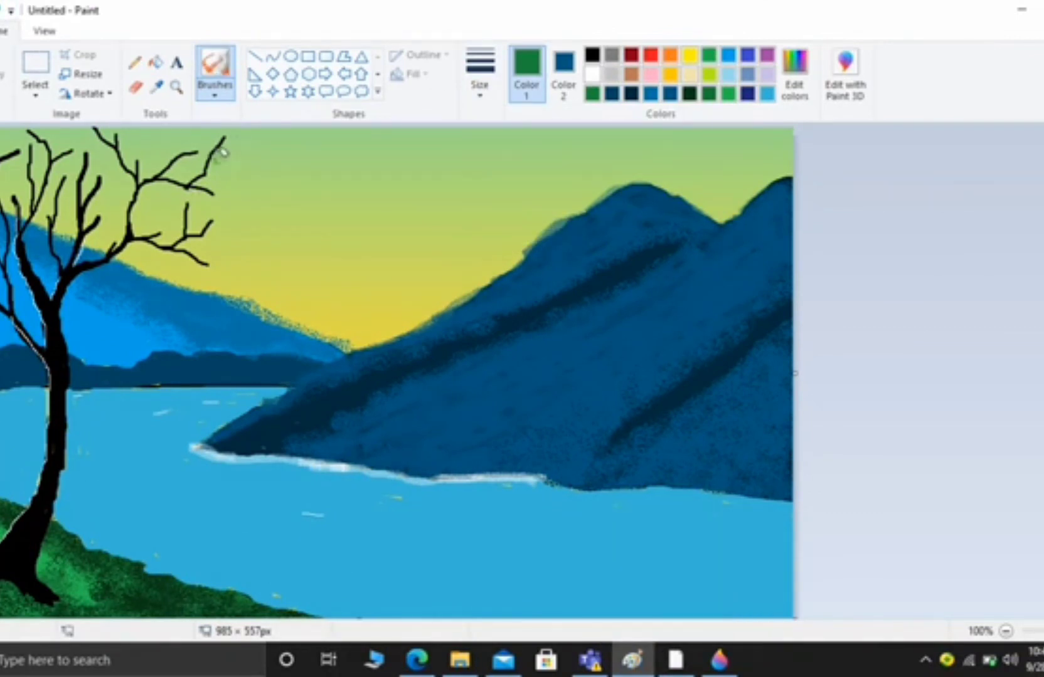
{"action": "mouse_move", "coordinate": [219, 154]}
{"action": "left_mouse_down"}
{"action": "mouse_move", "coordinate": [196, 151]}
{"action": "mouse_move", "coordinate": [194, 176]}
{"action": "mouse_move", "coordinate": [242, 167]}
{"action": "mouse_move", "coordinate": [194, 222]}
{"action": "mouse_move", "coordinate": [185, 270]}
{"action": "mouse_move", "coordinate": [224, 221]}
{"action": "left_mouse_up"}
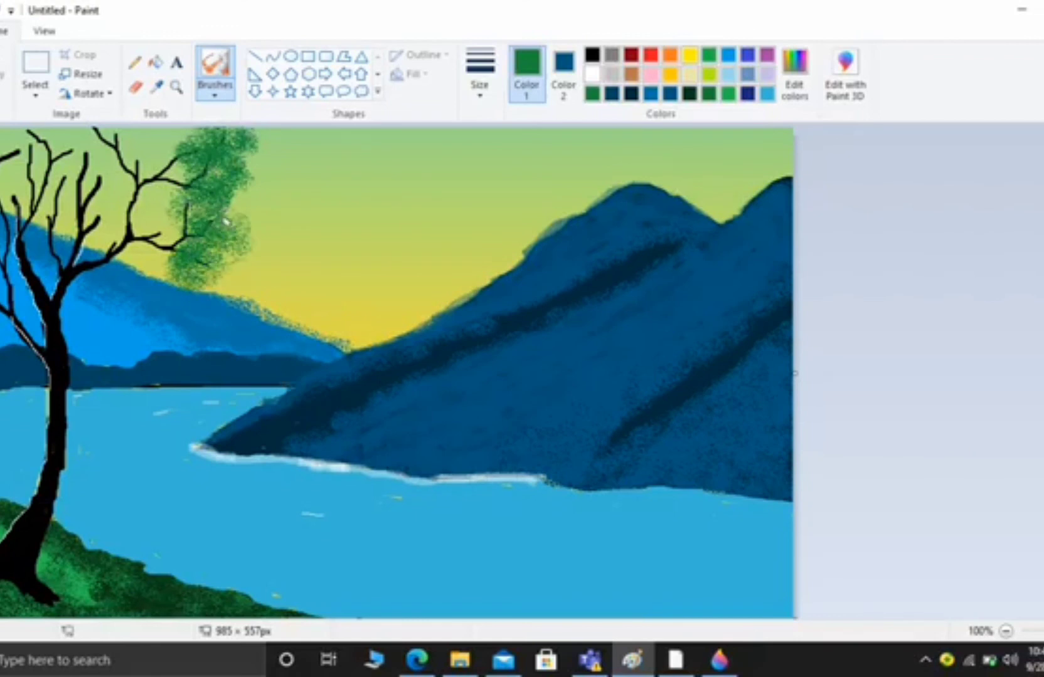
- Spray green foliage over the upper and left branches, filling the gaps between the patches to form a full crown
{"action": "mouse_move", "coordinate": [124, 151]}
{"action": "left_mouse_down"}
{"action": "mouse_move", "coordinate": [153, 145]}
{"action": "mouse_move", "coordinate": [105, 164]}
{"action": "mouse_move", "coordinate": [153, 145]}
{"action": "left_mouse_up"}
{"action": "left_click_drag", "start_coordinate": [203, 146], "coordinate": [227, 175]}
{"action": "left_click_drag", "start_coordinate": [82, 182], "coordinate": [114, 196]}
{"action": "mouse_move", "coordinate": [4, 147]}
{"action": "left_mouse_down"}
{"action": "mouse_move", "coordinate": [28, 147]}
{"action": "mouse_move", "coordinate": [20, 135]}
{"action": "left_mouse_up"}
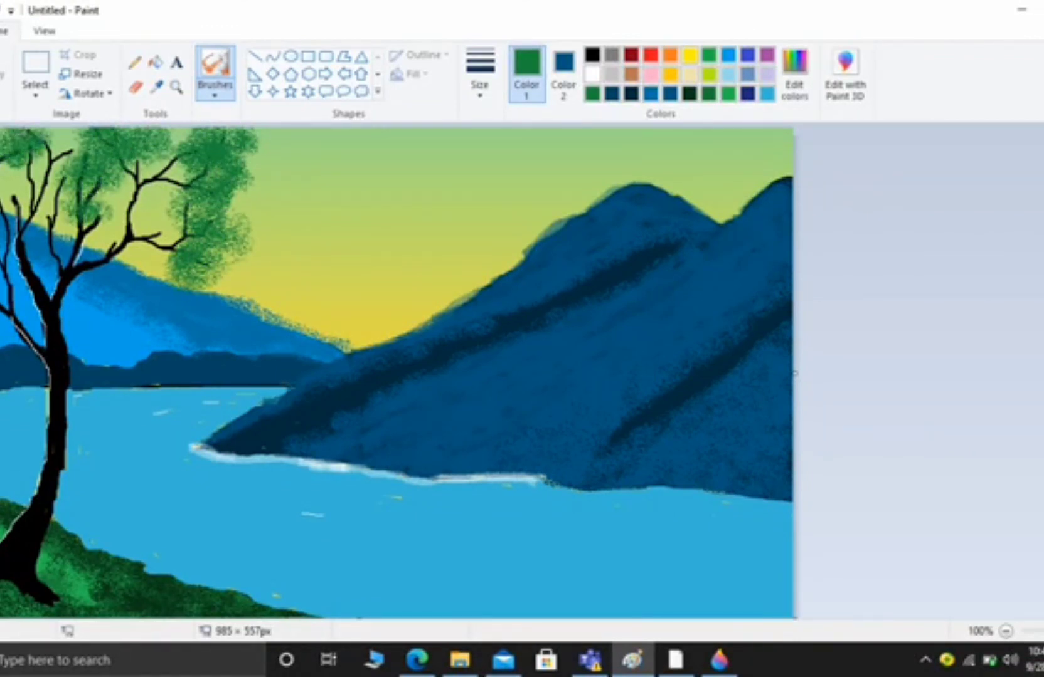
{"action": "left_click_drag", "start_coordinate": [3, 232], "coordinate": [26, 182]}
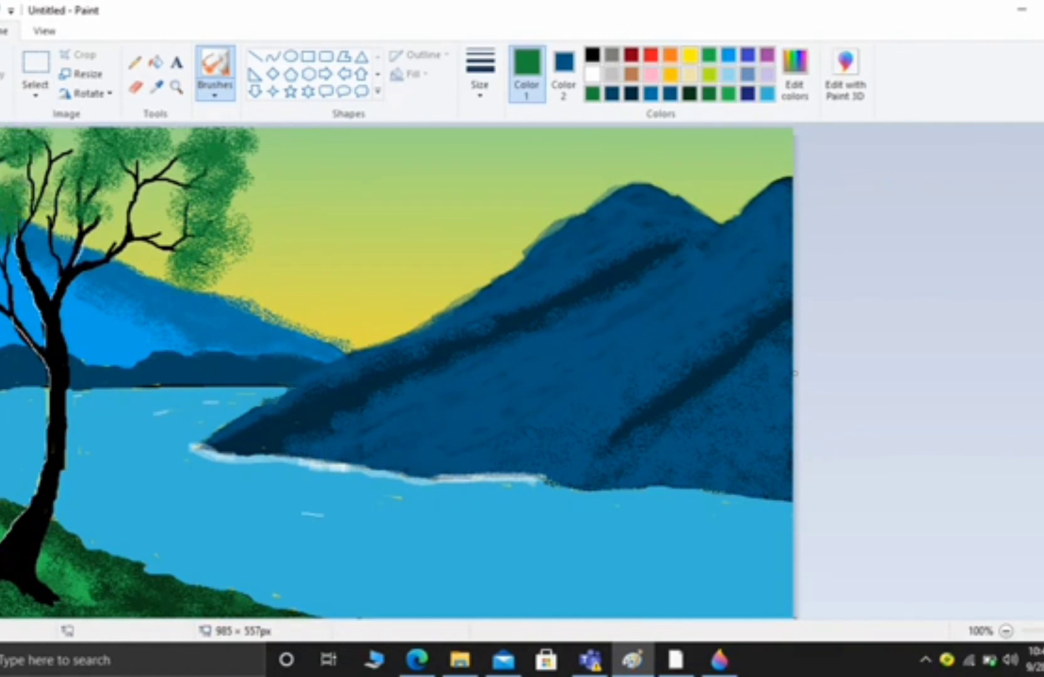
{"action": "mouse_move", "coordinate": [8, 224]}
{"action": "left_mouse_down"}
{"action": "mouse_move", "coordinate": [60, 207]}
{"action": "mouse_move", "coordinate": [63, 182]}
{"action": "mouse_move", "coordinate": [57, 151]}
{"action": "mouse_move", "coordinate": [12, 132]}
{"action": "left_mouse_up"}
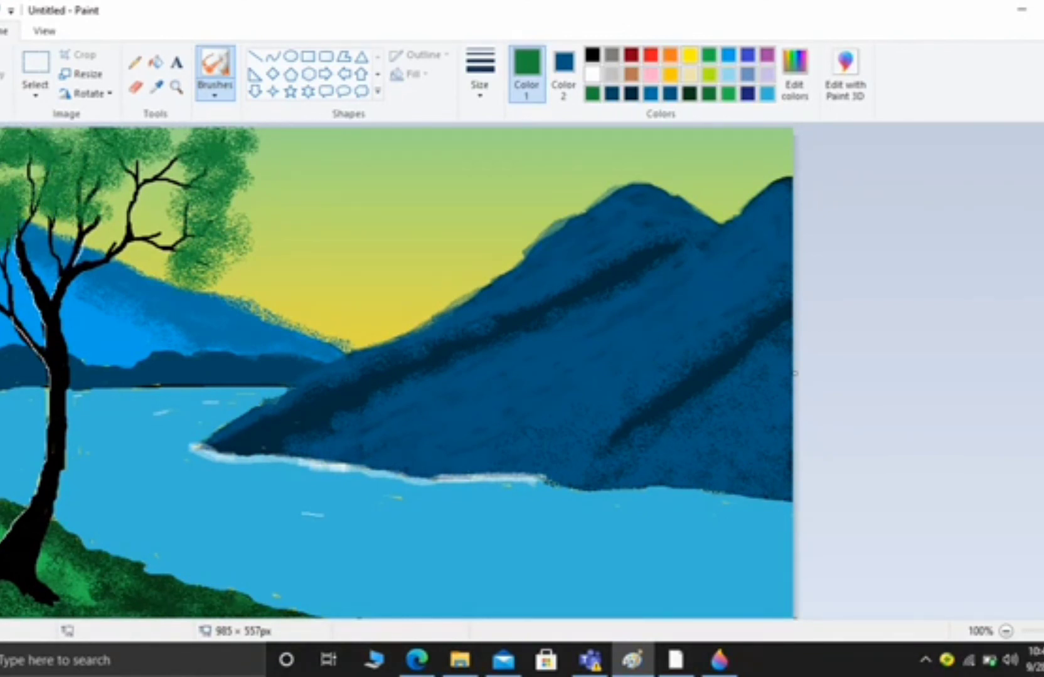
{"action": "mouse_move", "coordinate": [199, 248]}
{"action": "left_mouse_down"}
{"action": "mouse_move", "coordinate": [188, 169]}
{"action": "mouse_move", "coordinate": [144, 132]}
{"action": "mouse_move", "coordinate": [96, 130]}
{"action": "mouse_move", "coordinate": [116, 214]}
{"action": "mouse_move", "coordinate": [199, 298]}
{"action": "mouse_move", "coordinate": [192, 231]}
{"action": "mouse_move", "coordinate": [159, 163]}
{"action": "mouse_move", "coordinate": [20, 194]}
{"action": "left_mouse_up"}
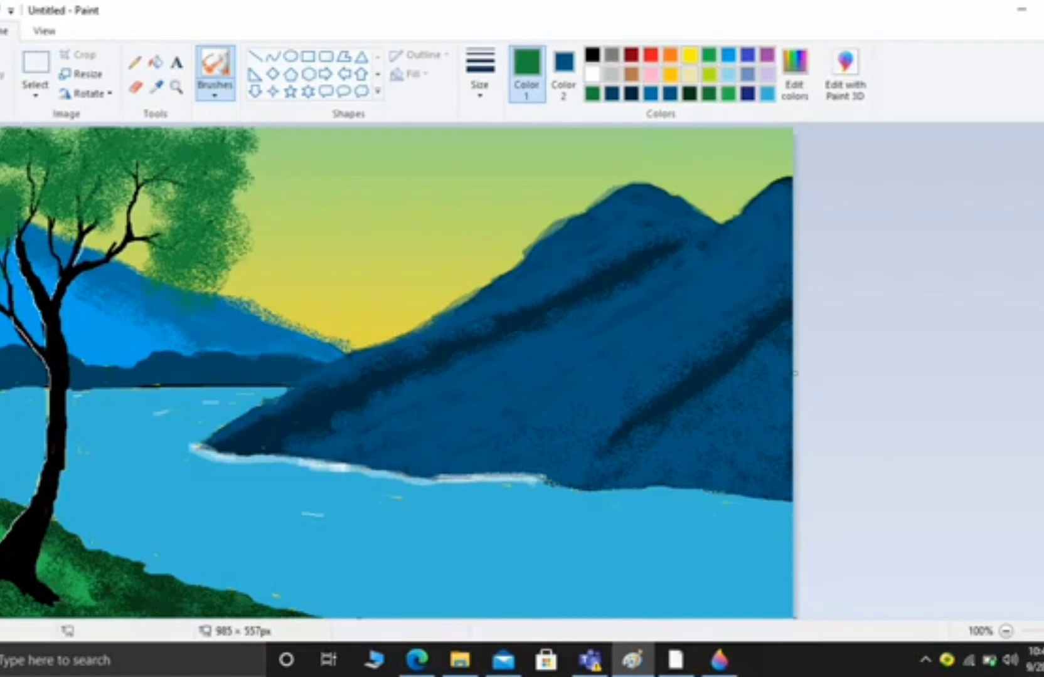
- Draw three small black birds in the sky right of the tree's crown with the natural pencil brush
{"action": "left_click", "coordinate": [215, 94]}
{"action": "left_click", "coordinate": [319, 153]}
{"action": "left_click", "coordinate": [592, 55]}
{"action": "left_click", "coordinate": [479, 75]}
{"action": "left_click", "coordinate": [502, 175]}
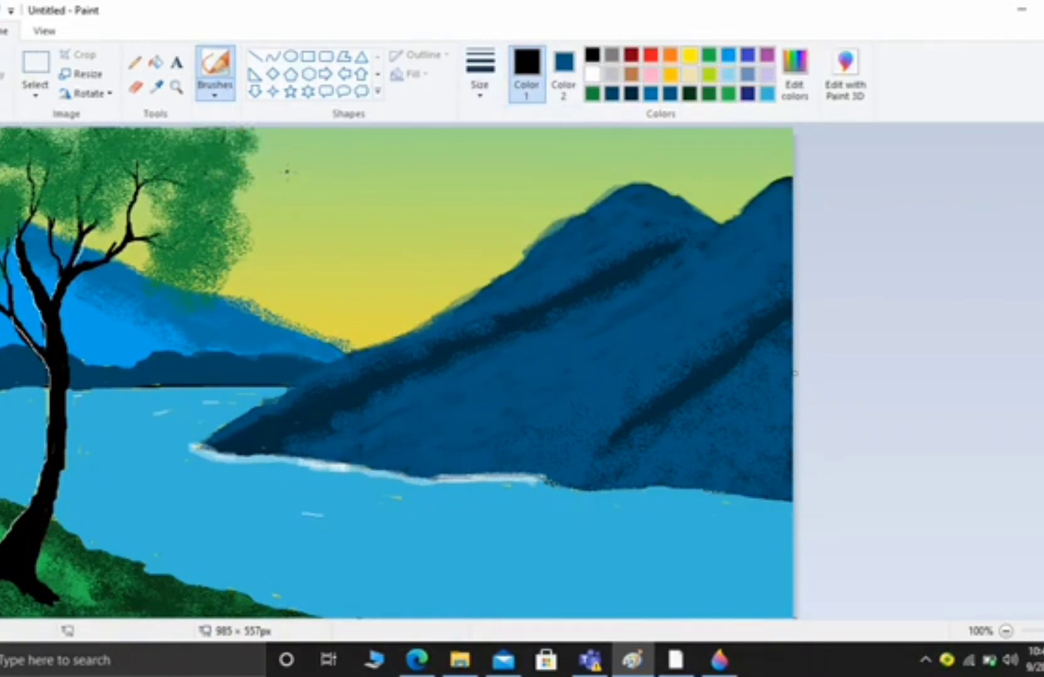
{"action": "mouse_move", "coordinate": [287, 171]}
{"action": "left_mouse_down"}
{"action": "mouse_move", "coordinate": [355, 170]}
{"action": "mouse_move", "coordinate": [332, 185]}
{"action": "mouse_move", "coordinate": [345, 147]}
{"action": "left_mouse_up"}
{"action": "key", "text": "ctrl+z"}
{"action": "left_click", "coordinate": [135, 62]}
{"action": "left_click", "coordinate": [215, 63]}
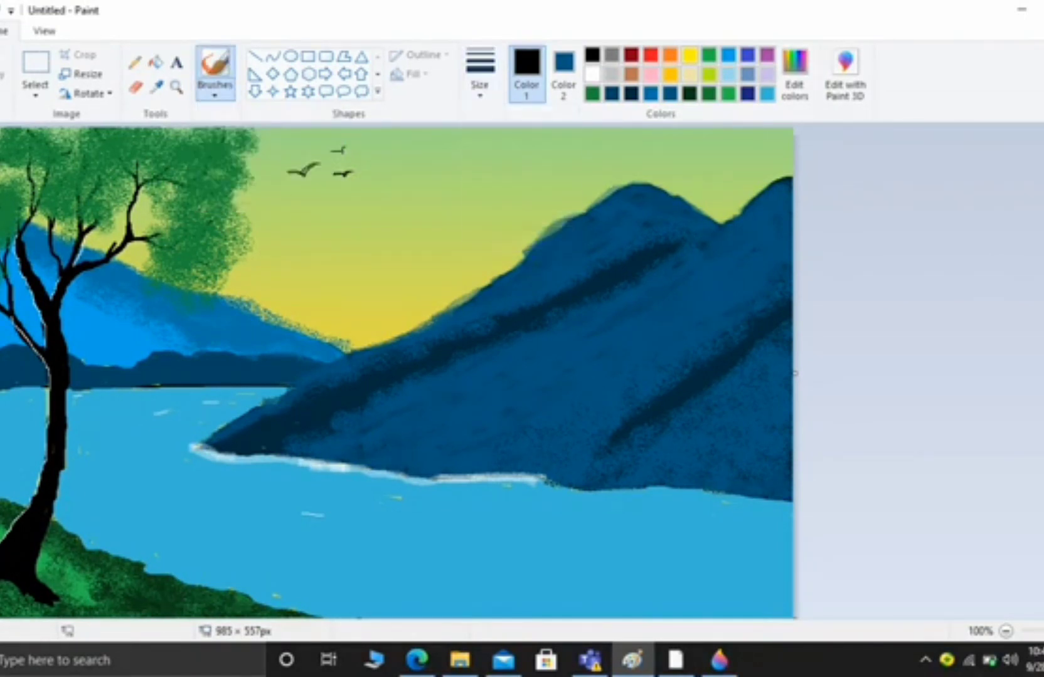
- Thicken the three birds' wings with a different brush size and add four smaller black birds to their right
{"action": "left_click_drag", "start_coordinate": [287, 174], "coordinate": [320, 162]}
{"action": "left_click", "coordinate": [480, 81]}
{"action": "left_click", "coordinate": [480, 143]}
{"action": "left_click_drag", "start_coordinate": [334, 173], "coordinate": [382, 149]}
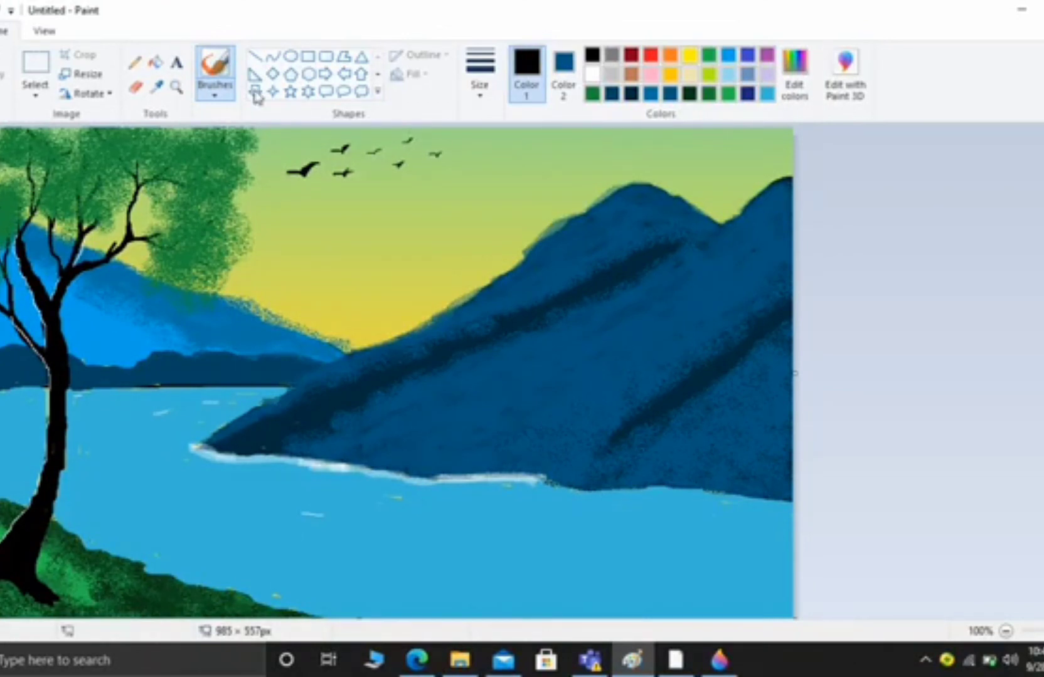
- Try to draw two white natural pencil ripples on the lake between the trunk and the right mountain's tip
{"action": "left_click", "coordinate": [214, 91]}
{"action": "left_click", "coordinate": [320, 161]}
{"action": "left_click", "coordinate": [595, 73]}
{"action": "left_click_drag", "start_coordinate": [127, 476], "coordinate": [284, 489]}
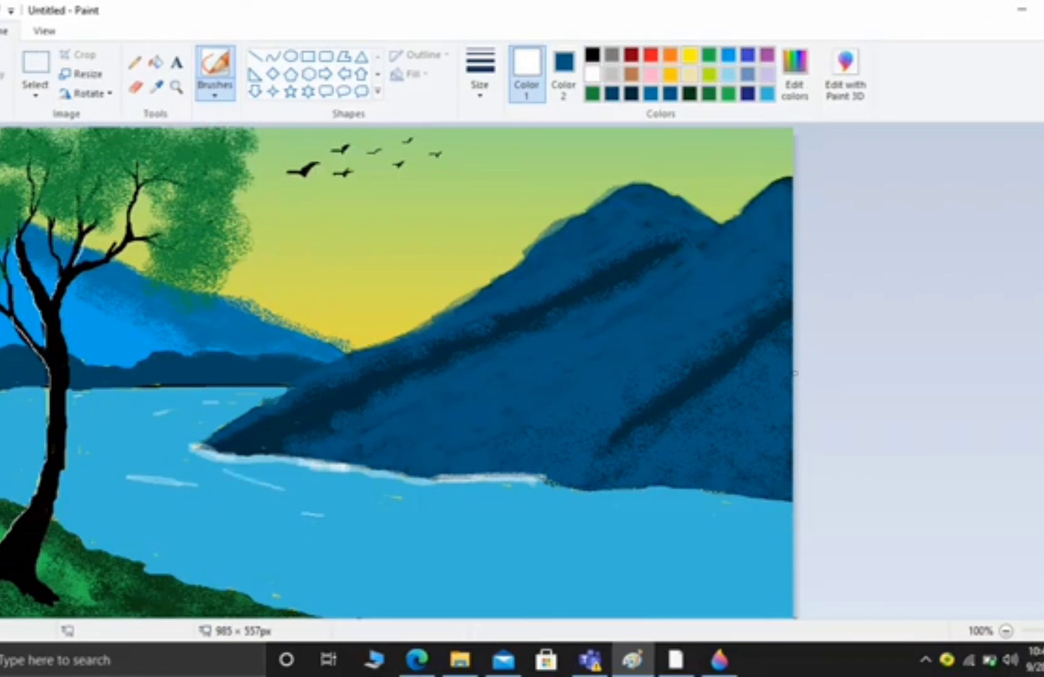
- Open the selection of brush types
{"action": "left_click", "coordinate": [214, 94]}
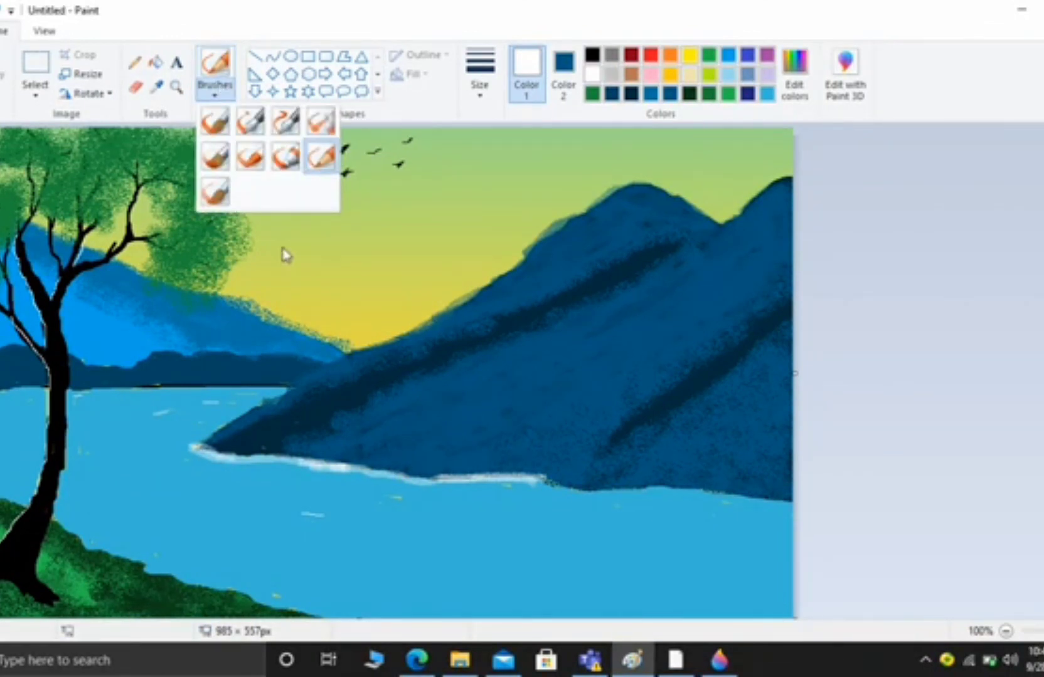